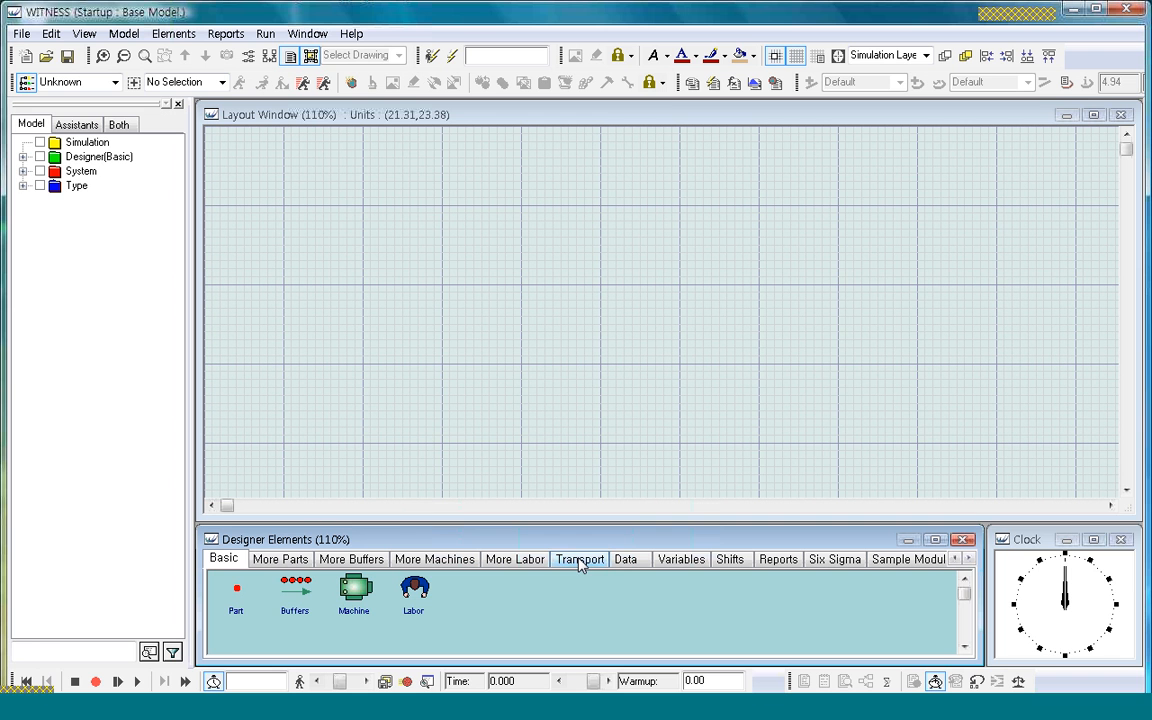
Place a Conveyor element from the Transport designer elements in the upper middle of the layout.
click(580, 561)
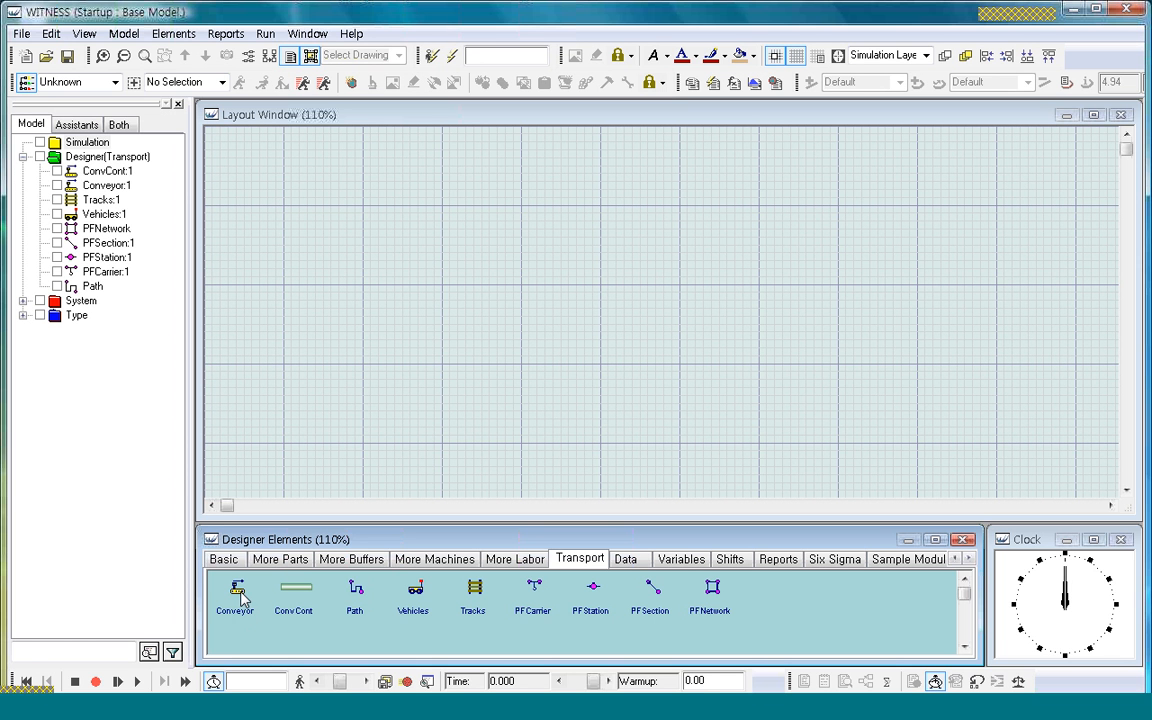
click(241, 597)
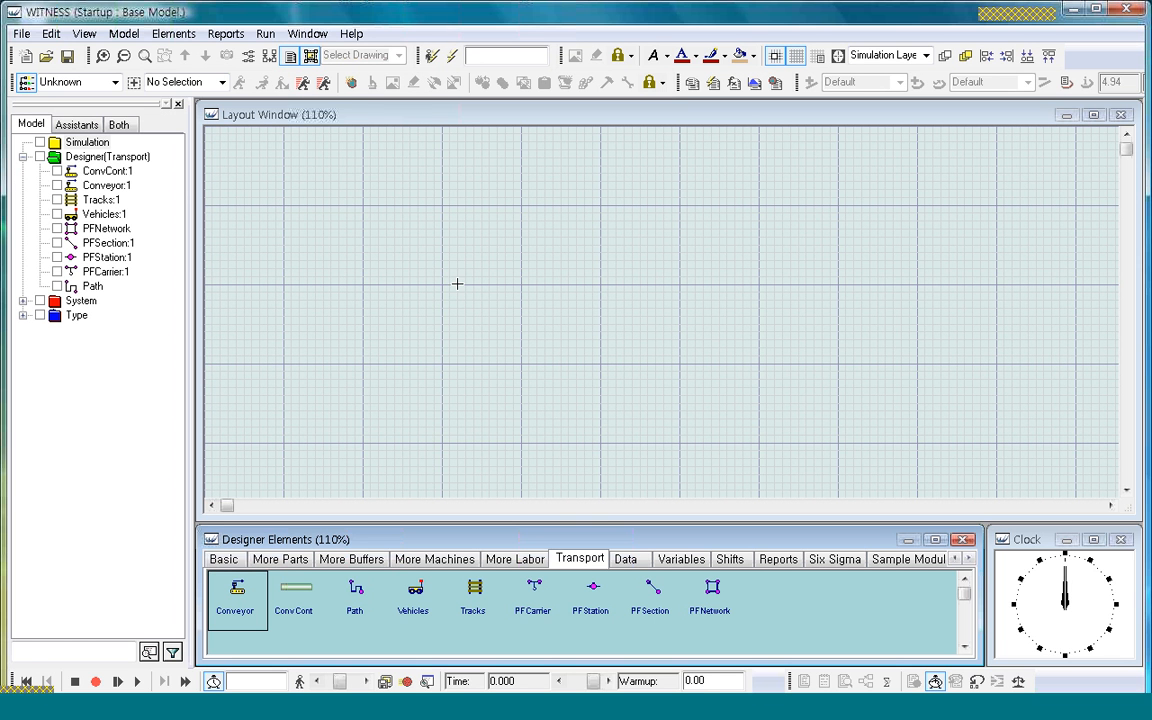
click(440, 207)
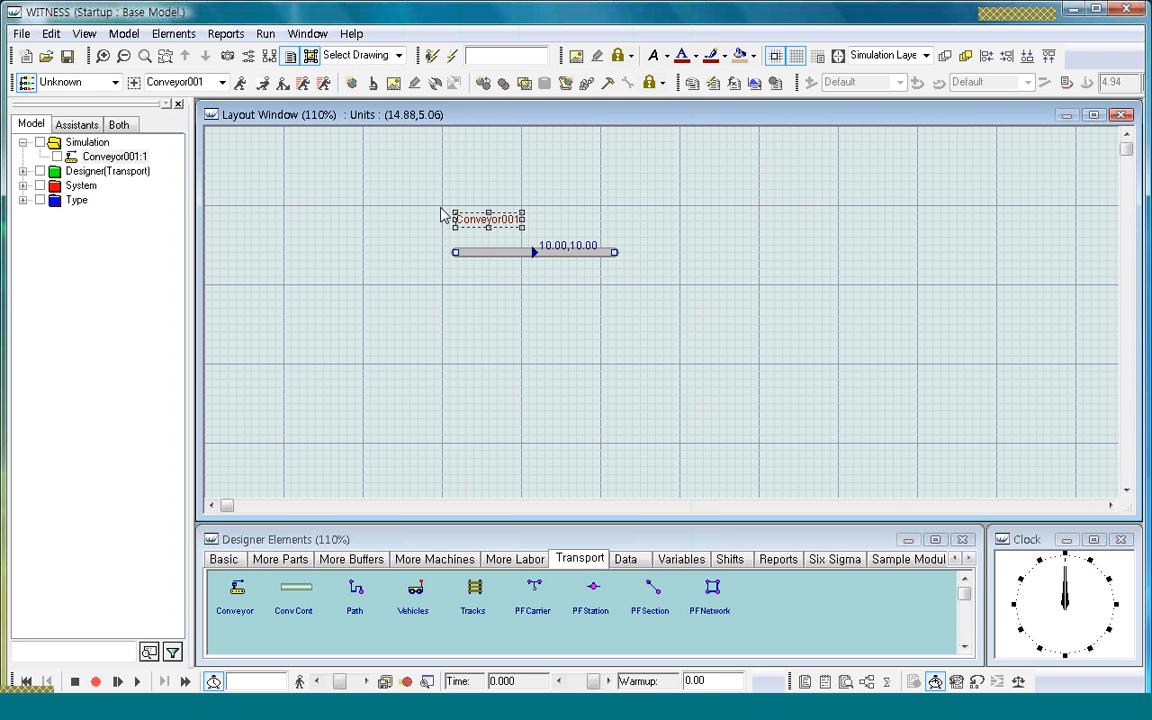
click(435, 270)
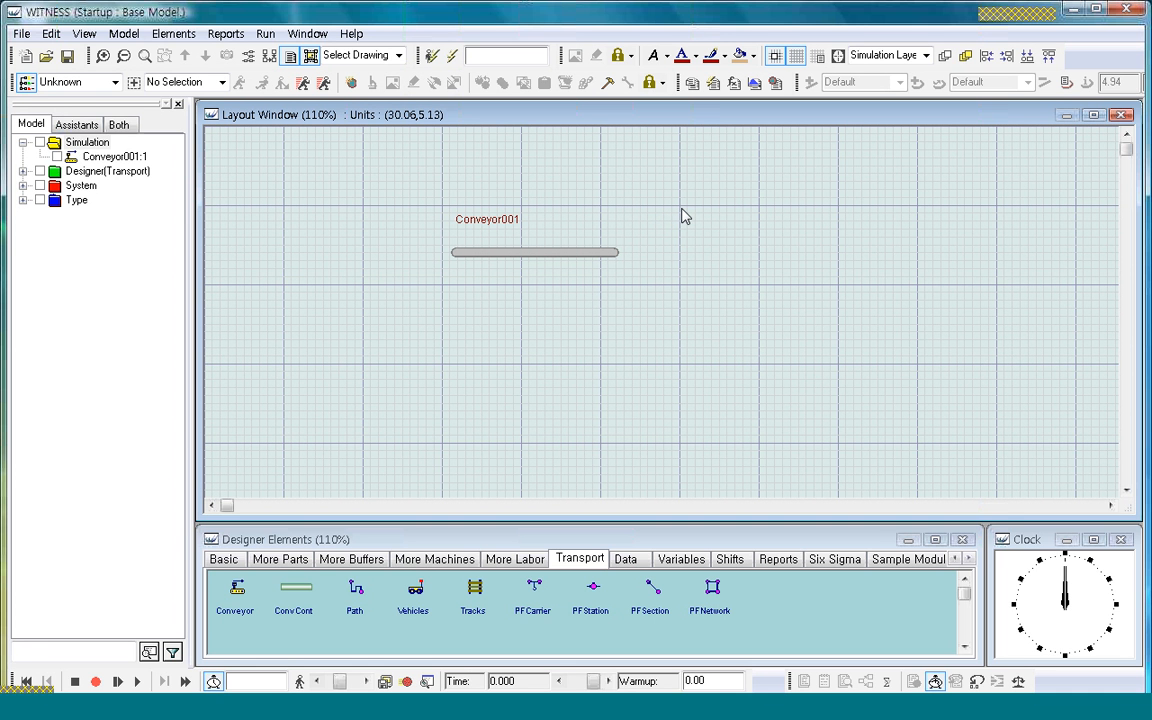
Define a second element of type Conveyor under Simulation, named Conveyor002 with quantity 1.
right_click(684, 216)
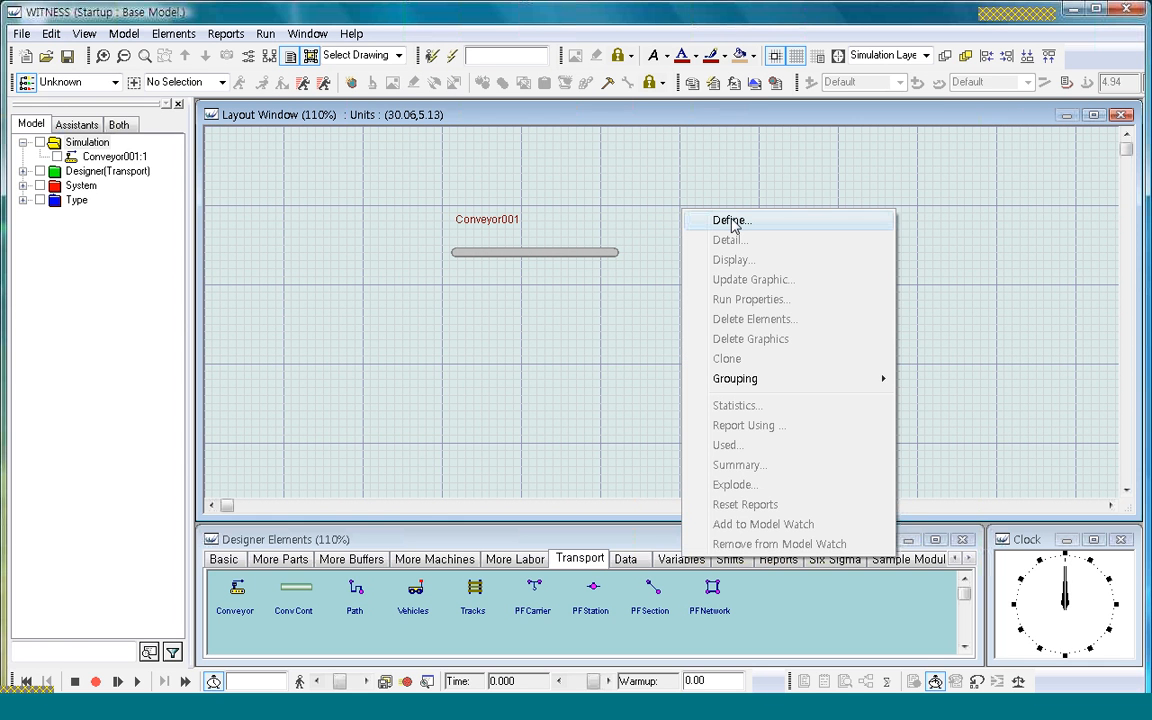
click(731, 222)
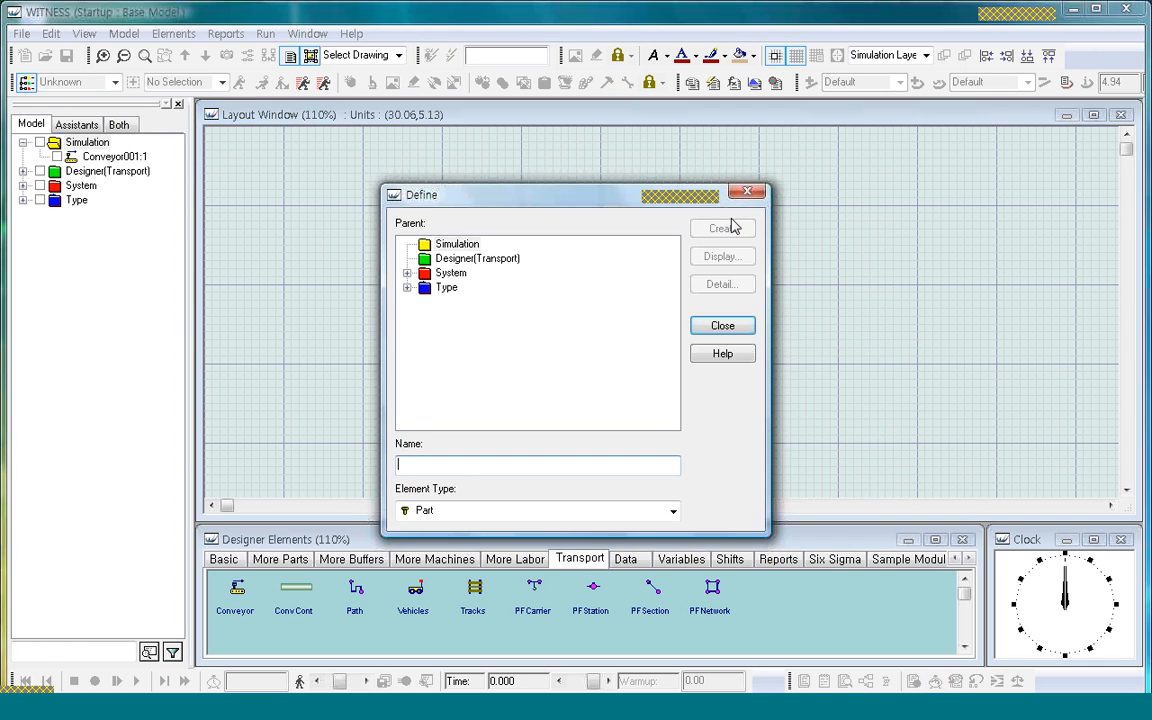
click(674, 512)
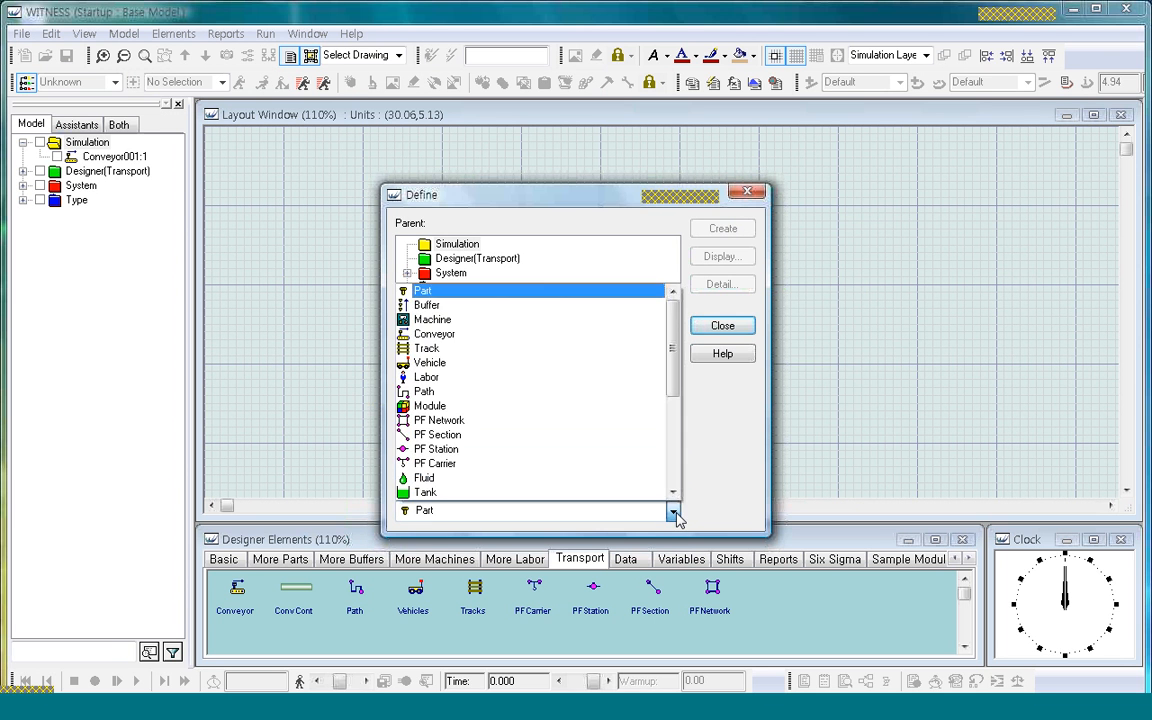
click(463, 335)
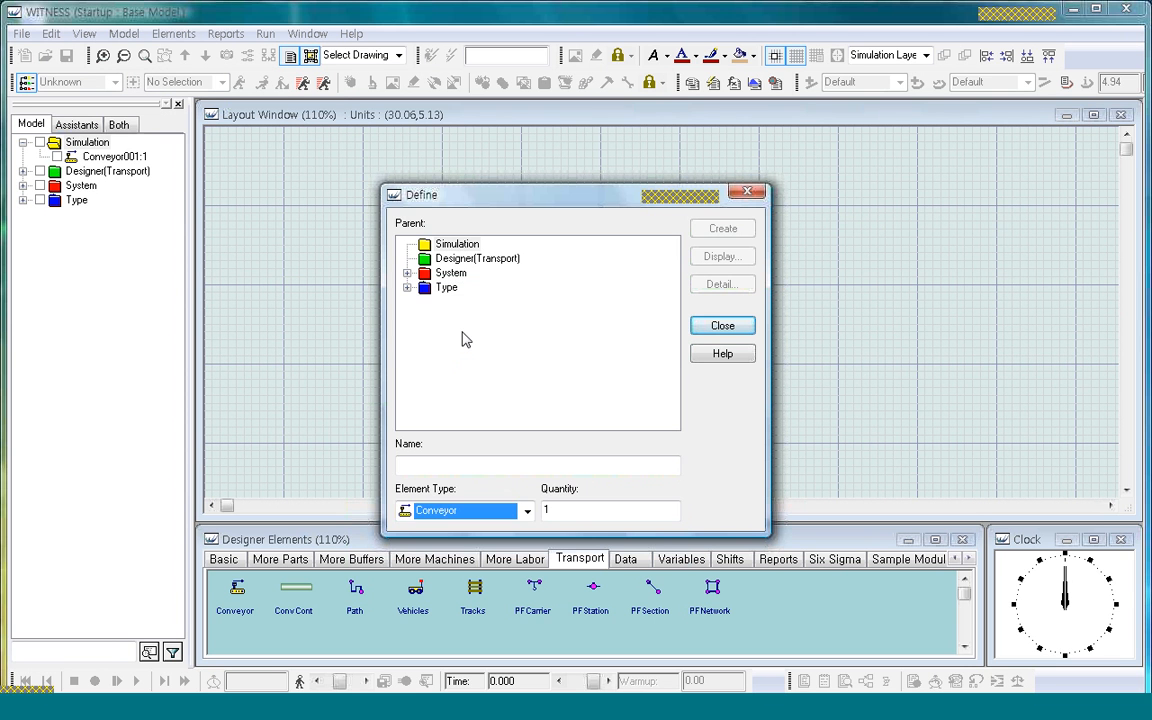
click(464, 465)
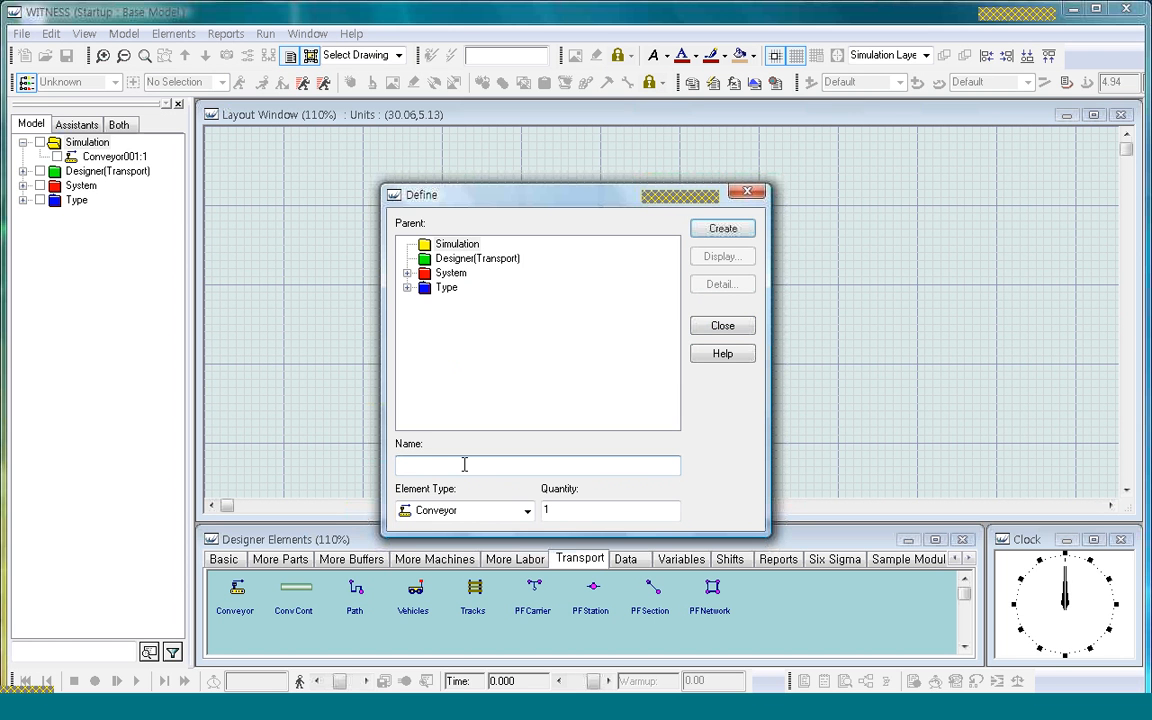
text(Conveyor002)
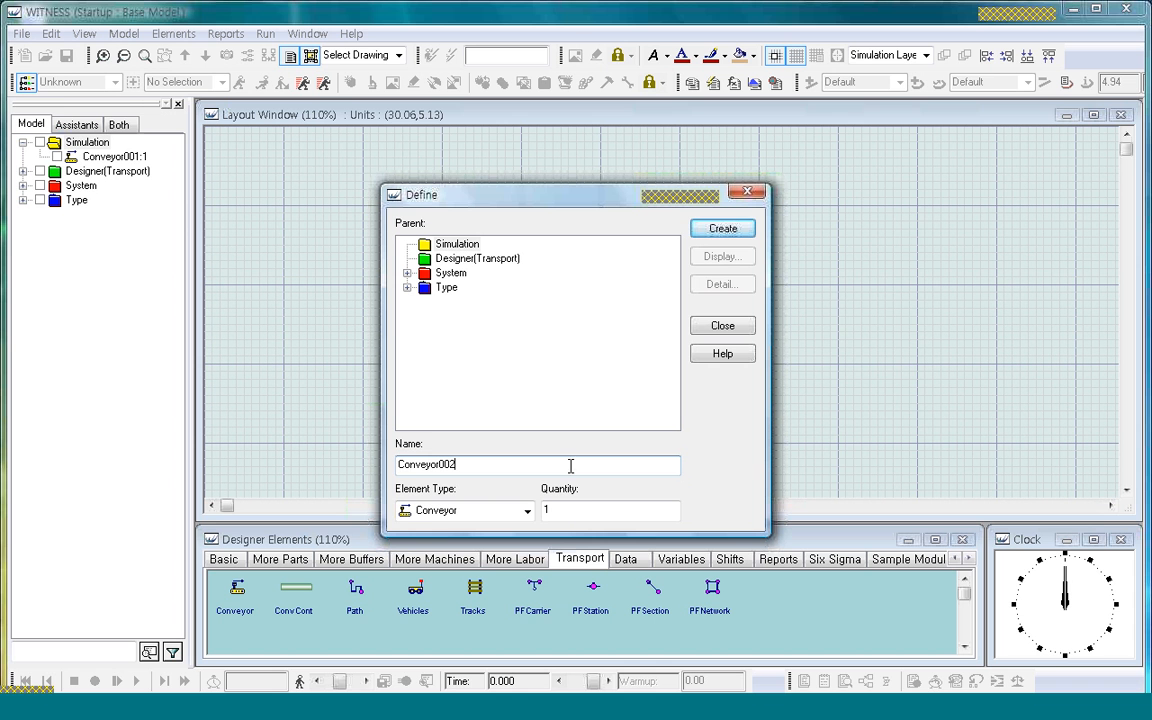
click(727, 229)
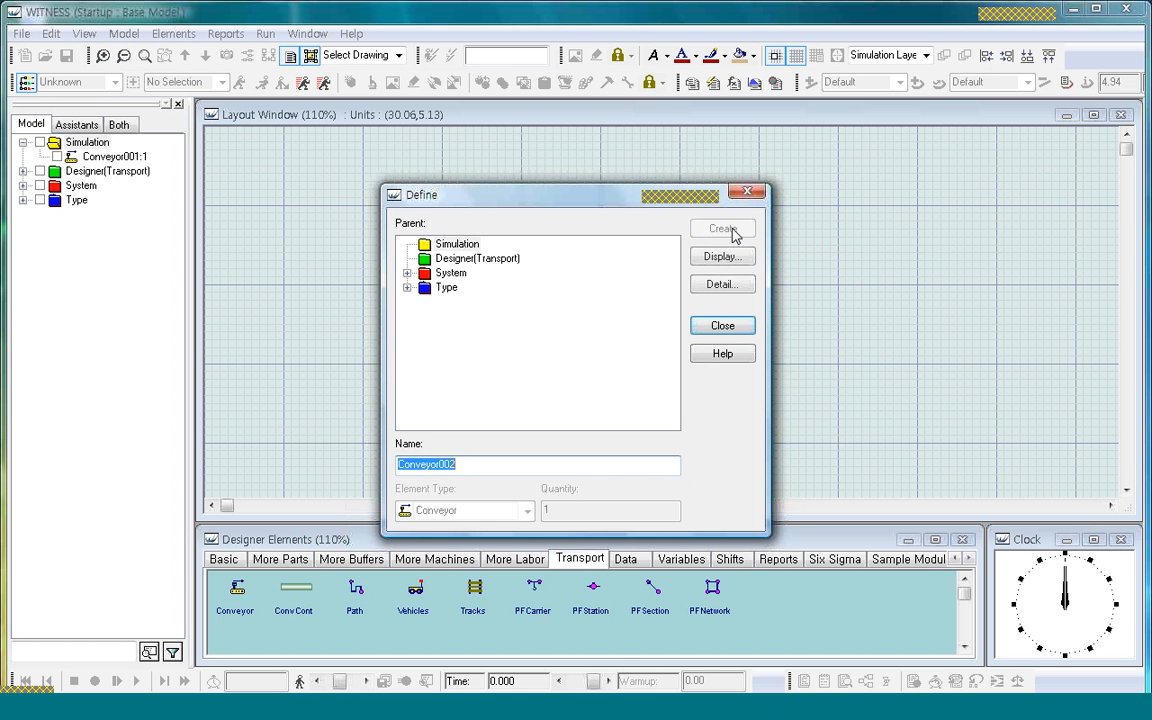
click(727, 326)
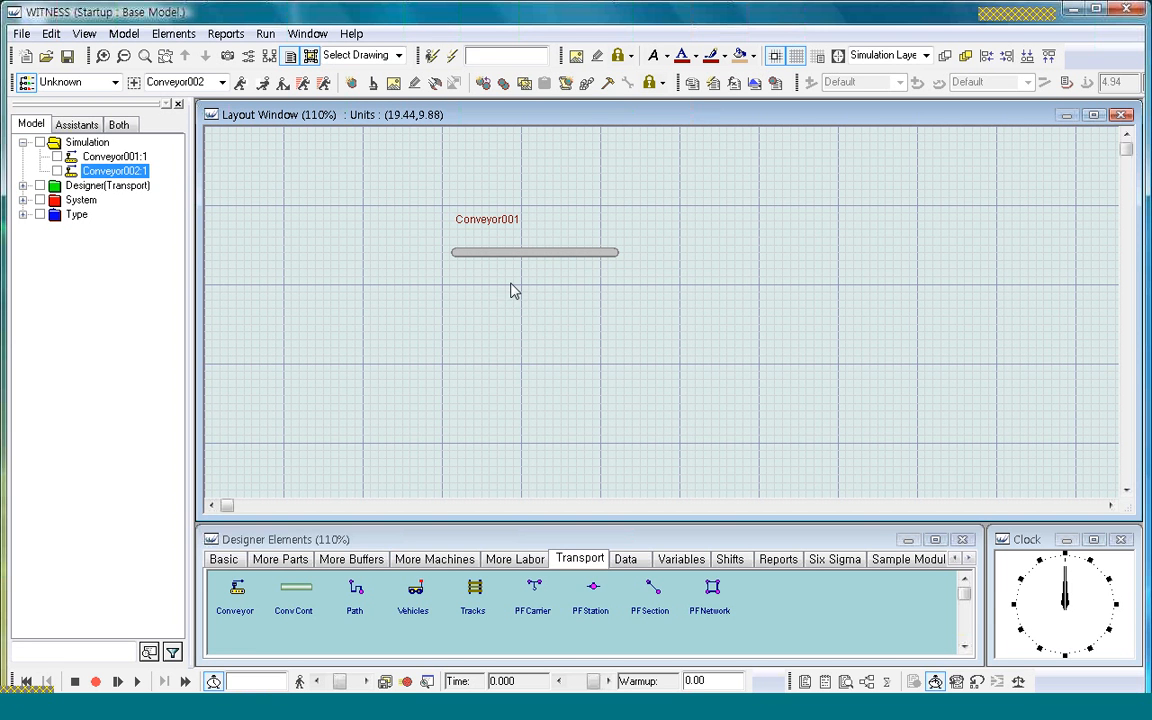
Place a Part element from the Basic designer elements to the left of Conveyor001 in the layout.
click(222, 560)
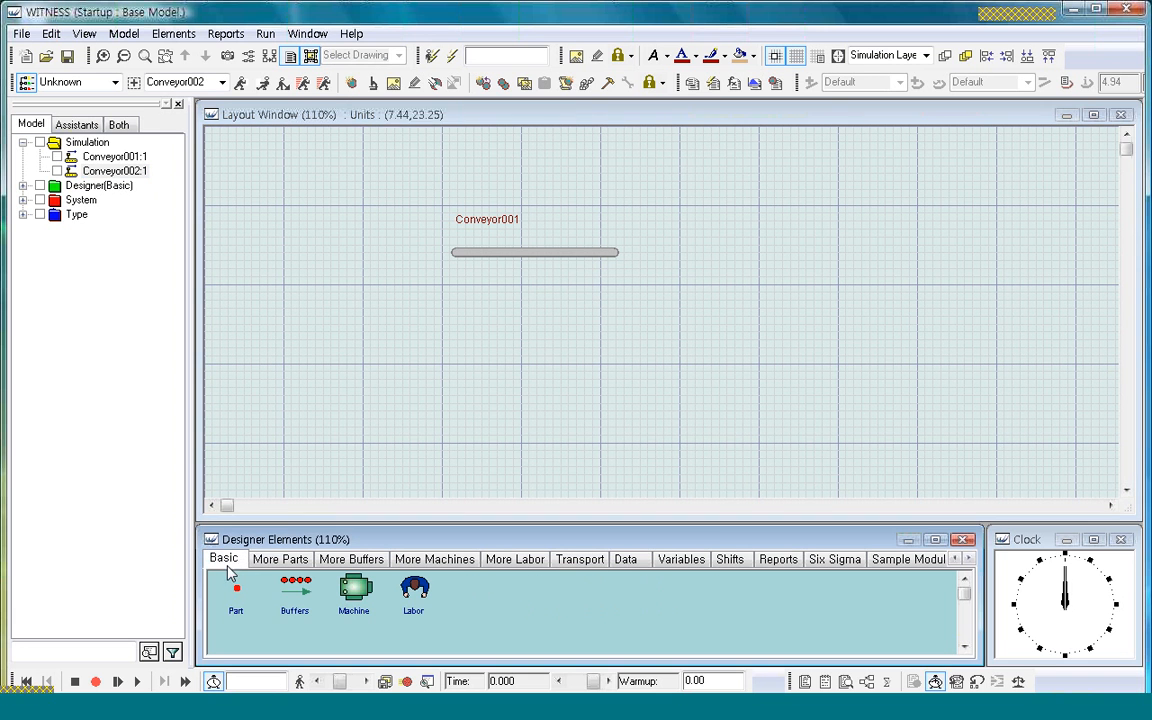
click(238, 597)
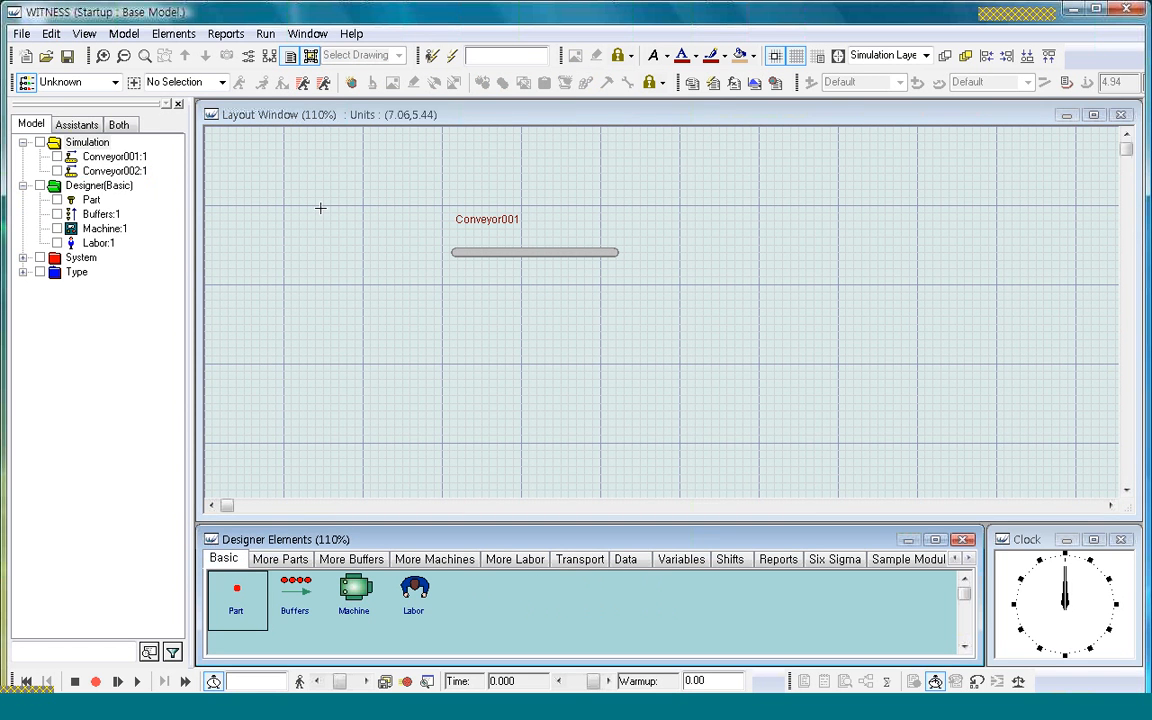
click(320, 216)
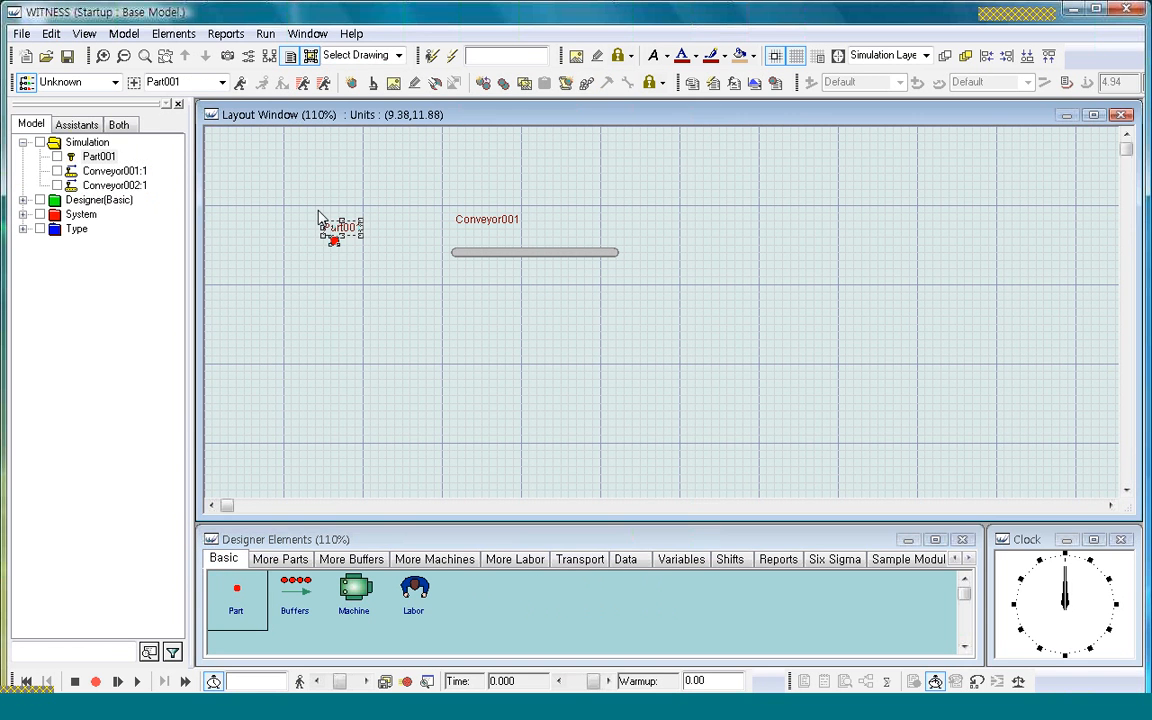
click(347, 285)
Set the output rule of Part001 to PUSH to Conveyor001, accepting the change to active arrivals.
click(344, 232)
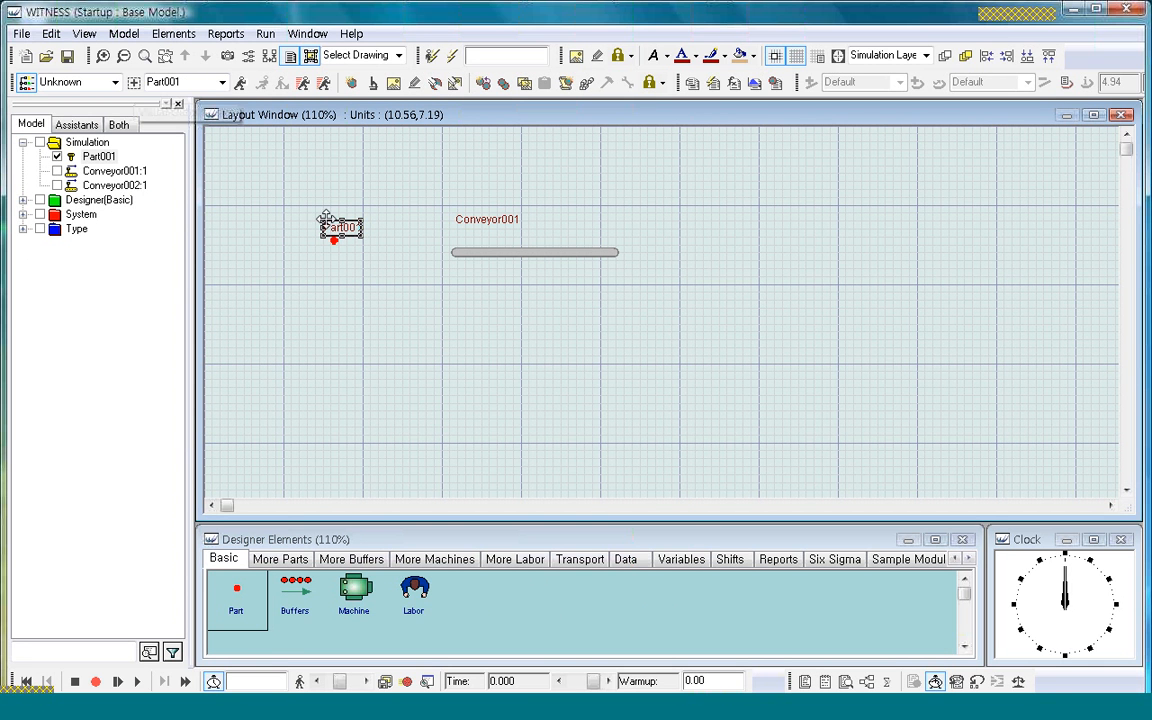
click(240, 84)
click(320, 219)
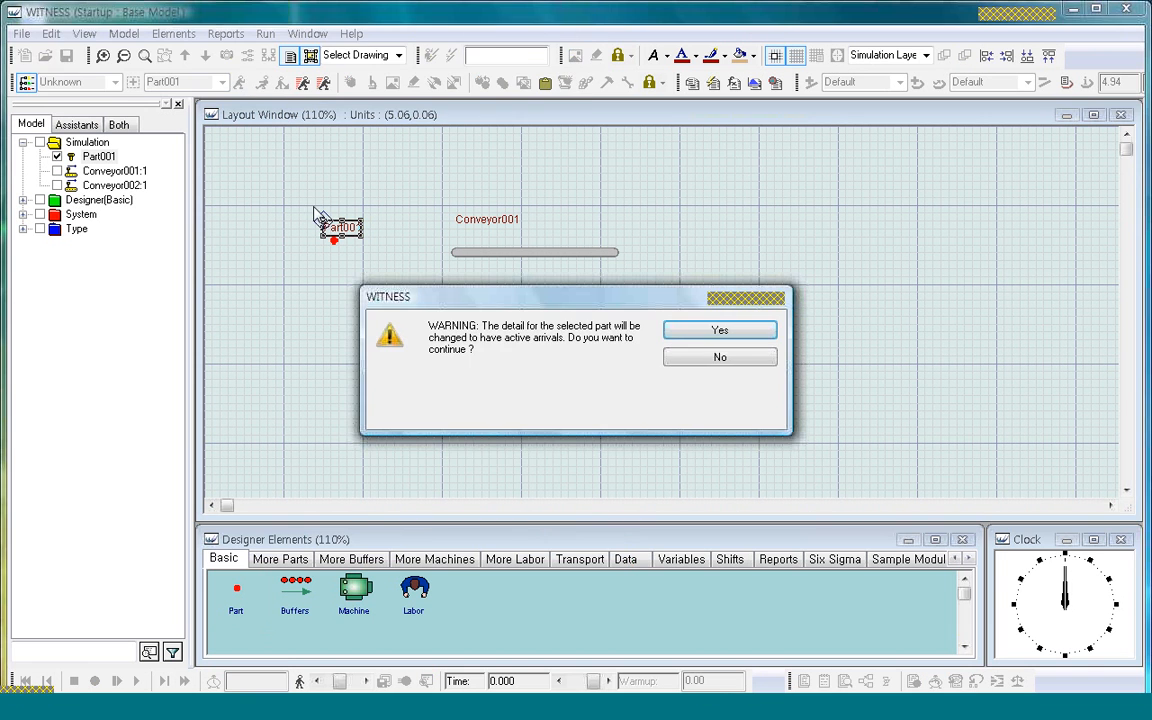
click(728, 336)
click(477, 256)
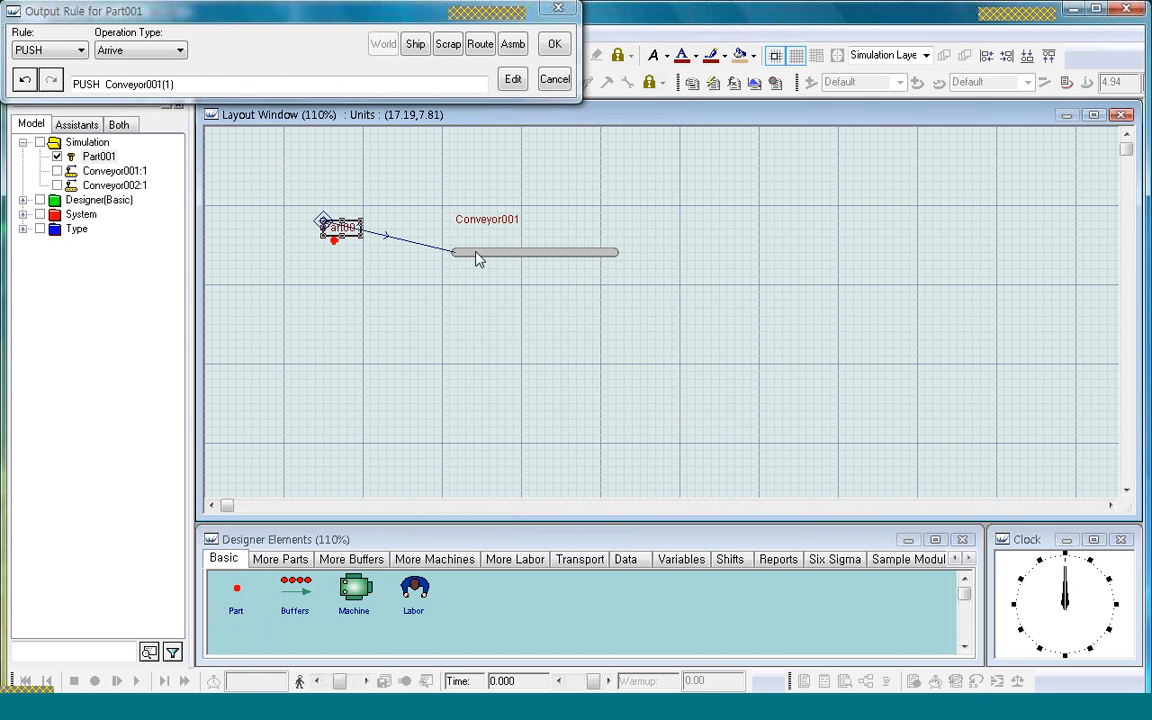
click(424, 50)
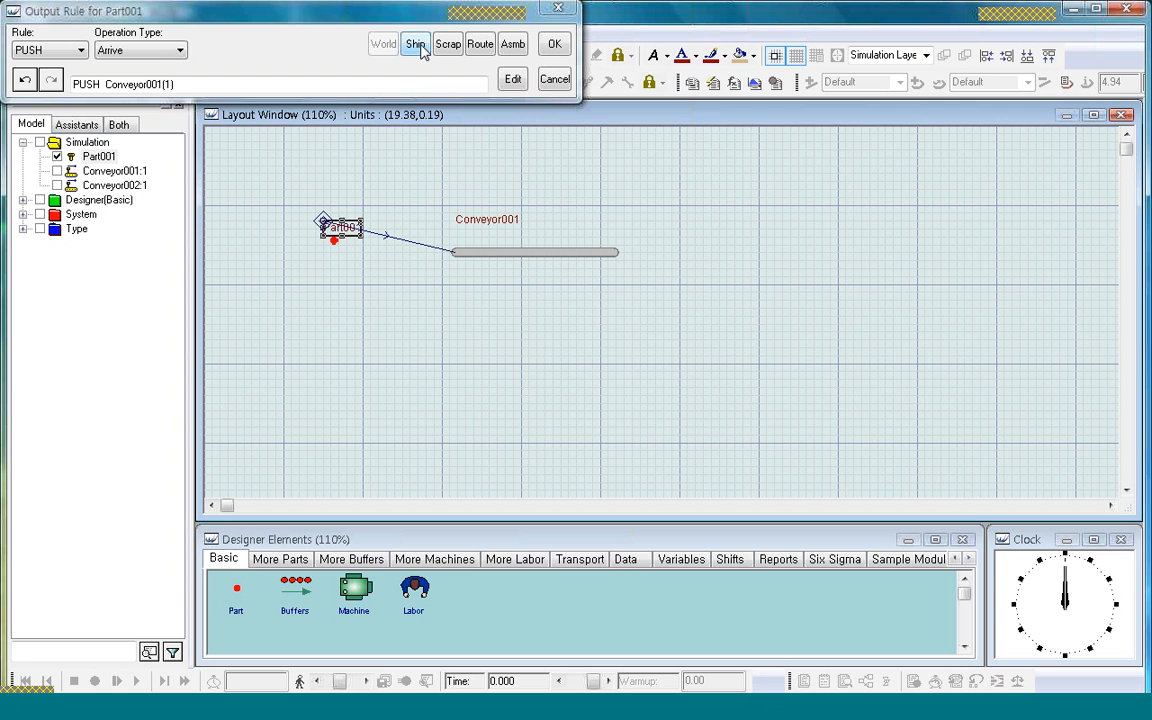
click(555, 47)
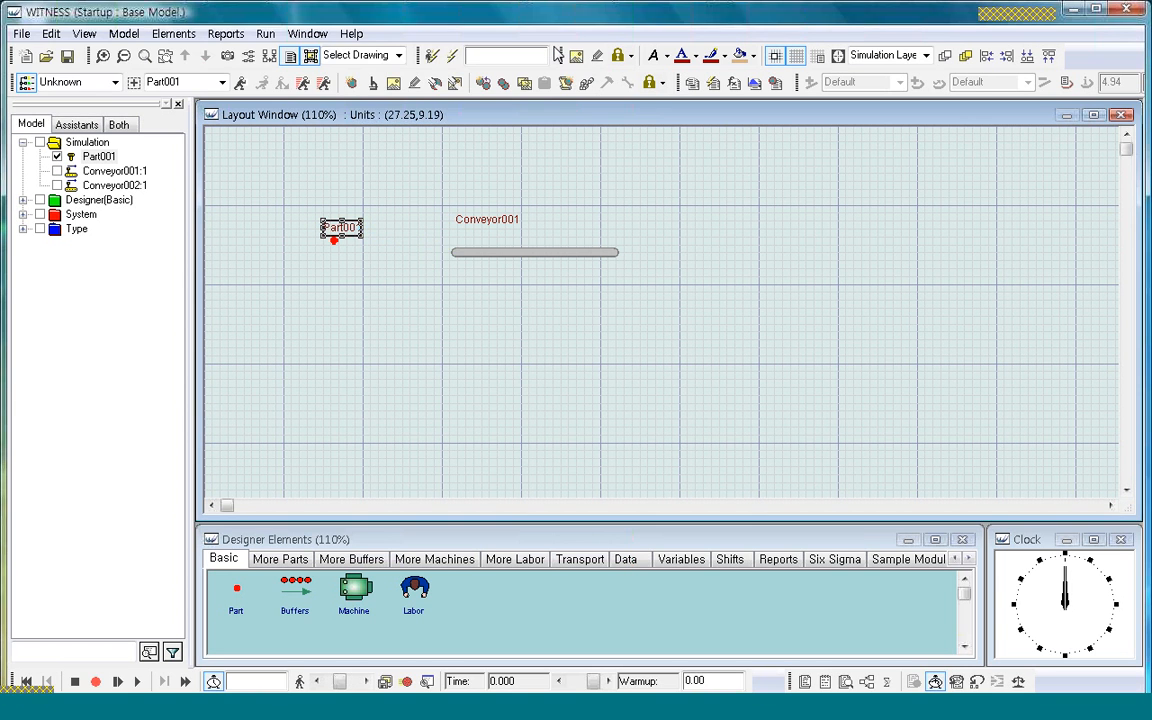
Place a Machine element from the Basic designer elements to the right of Conveyor001 in the layout.
click(613, 256)
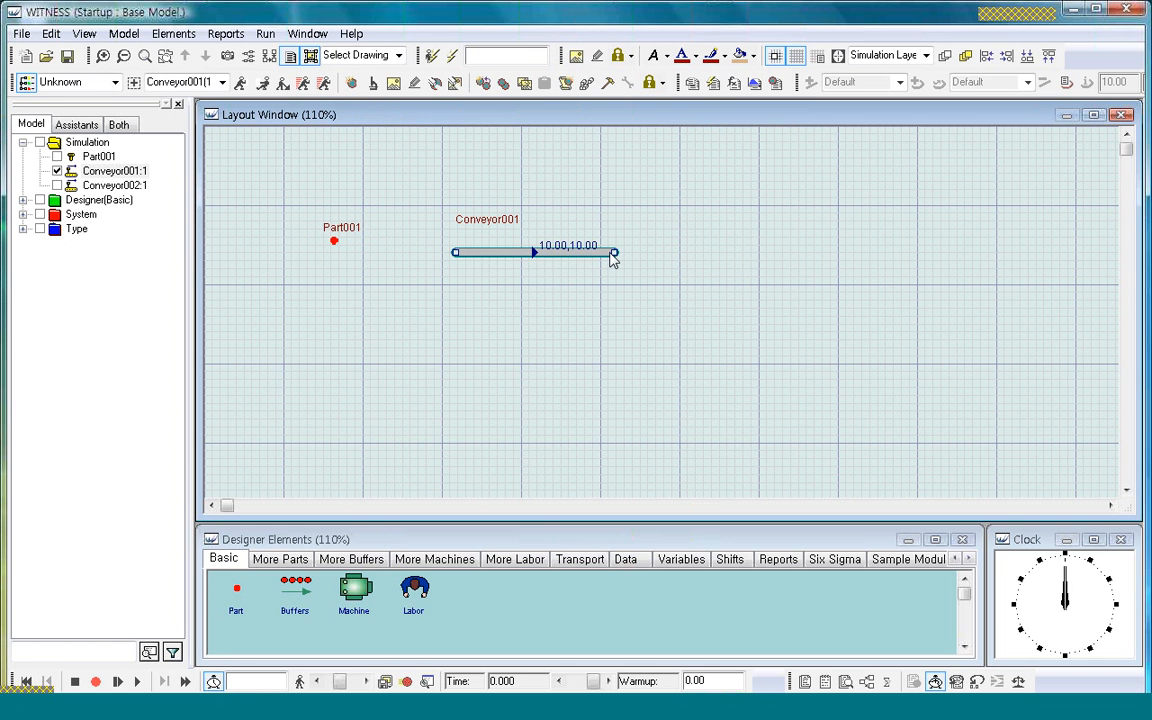
click(374, 587)
click(679, 226)
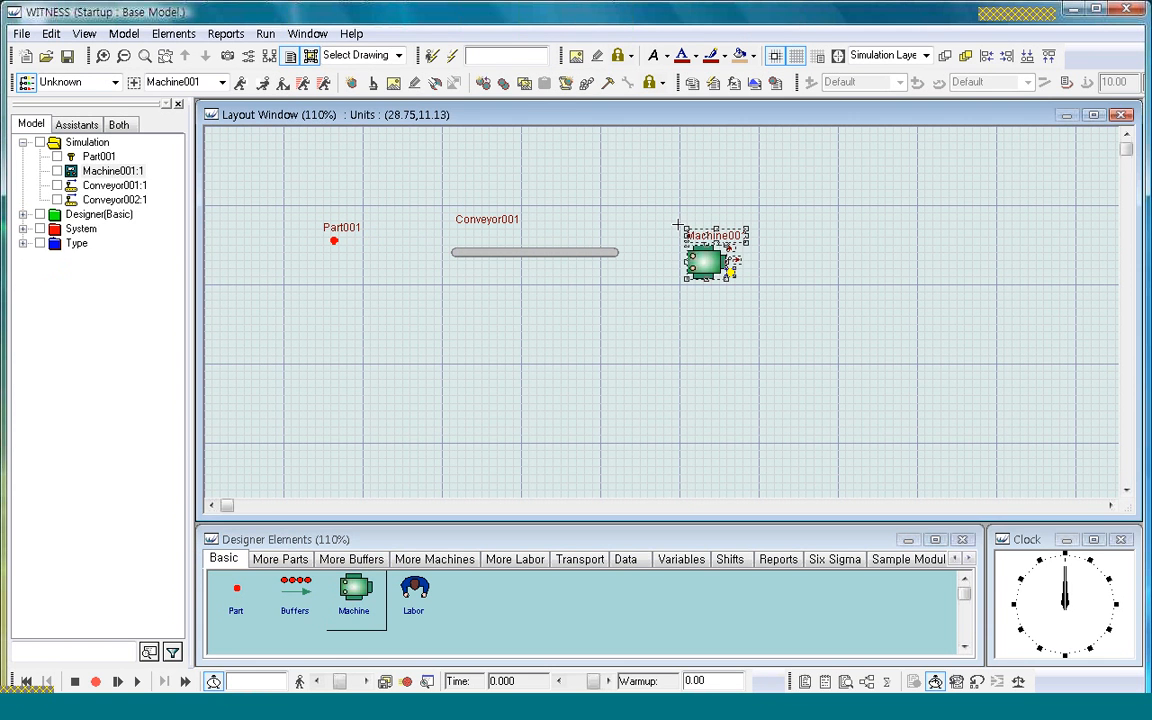
Set the output rule of Conveyor001 to PUSH to Machine001.
click(615, 255)
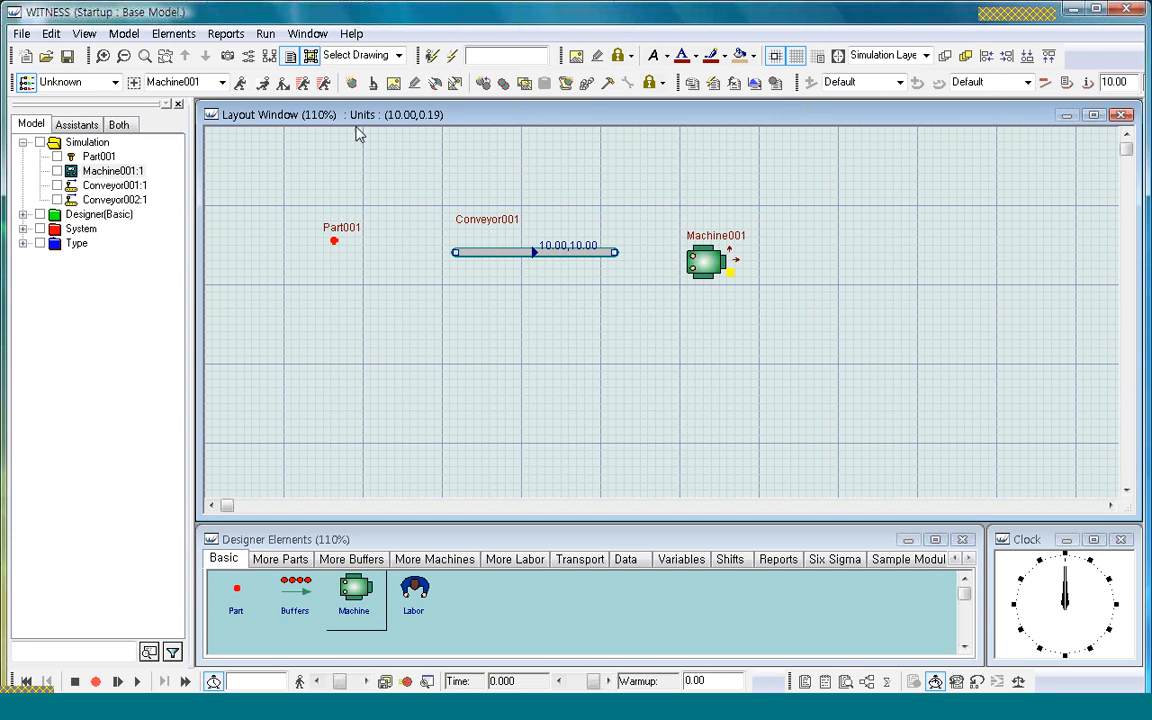
click(239, 86)
click(695, 252)
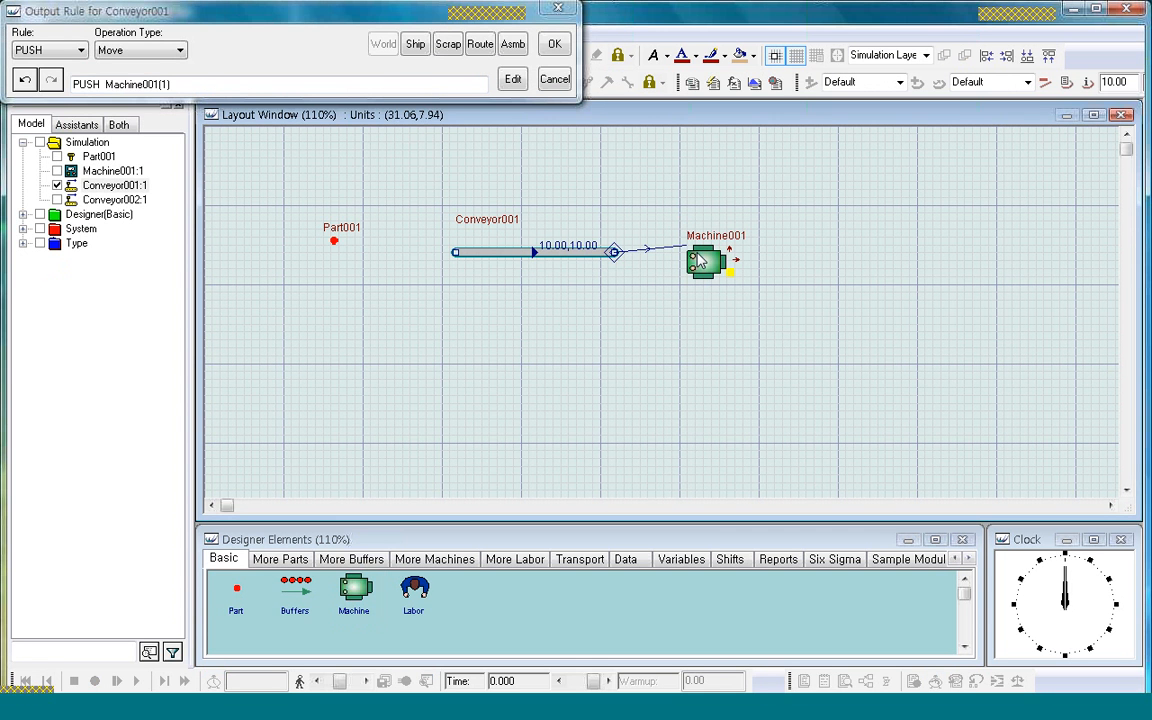
click(554, 44)
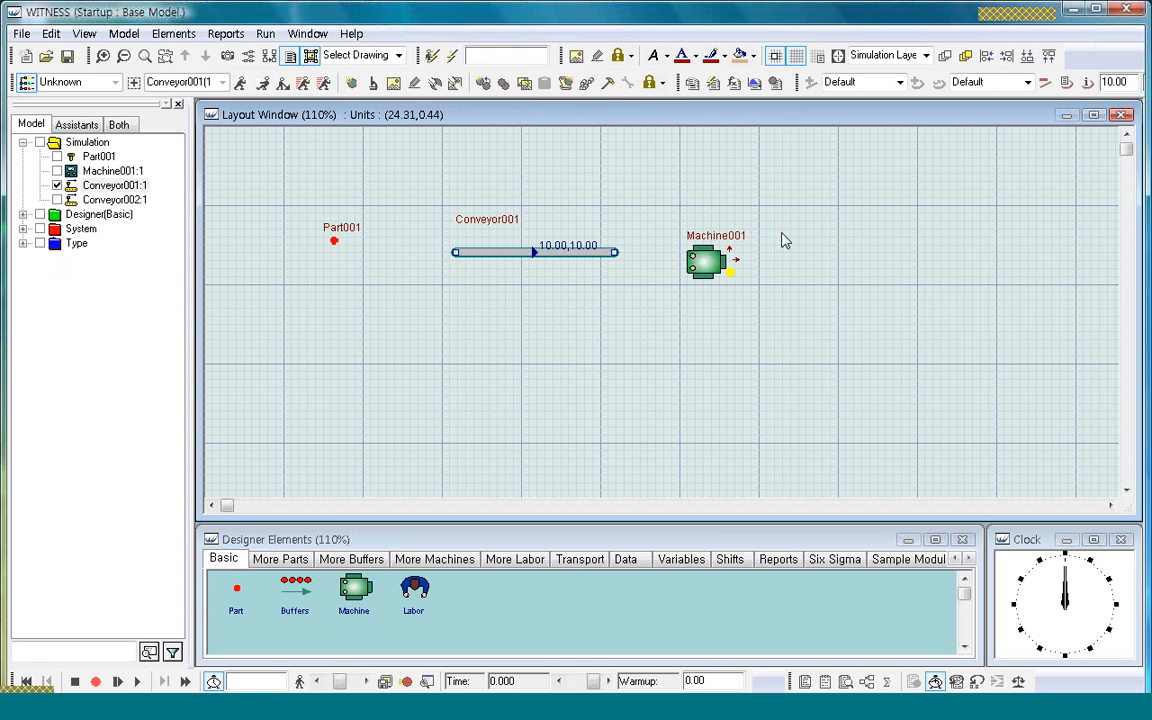
Set the output rule of Machine001 to PUSH to SHIP.
click(705, 261)
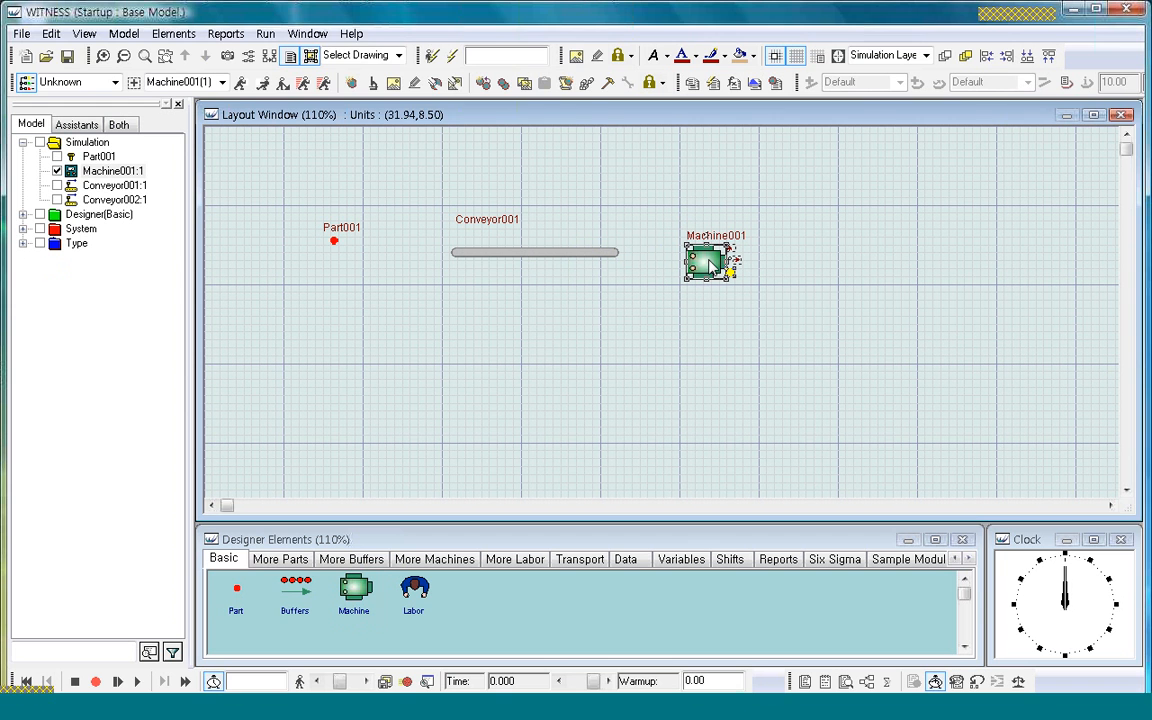
click(239, 83)
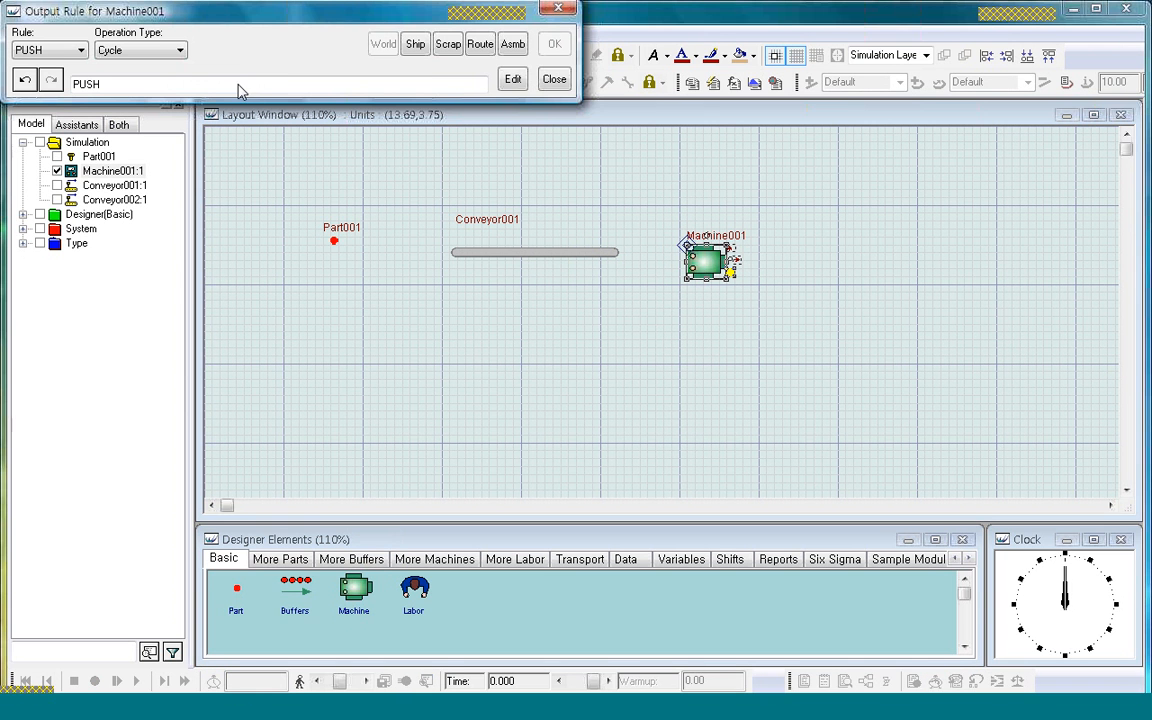
click(415, 45)
click(554, 44)
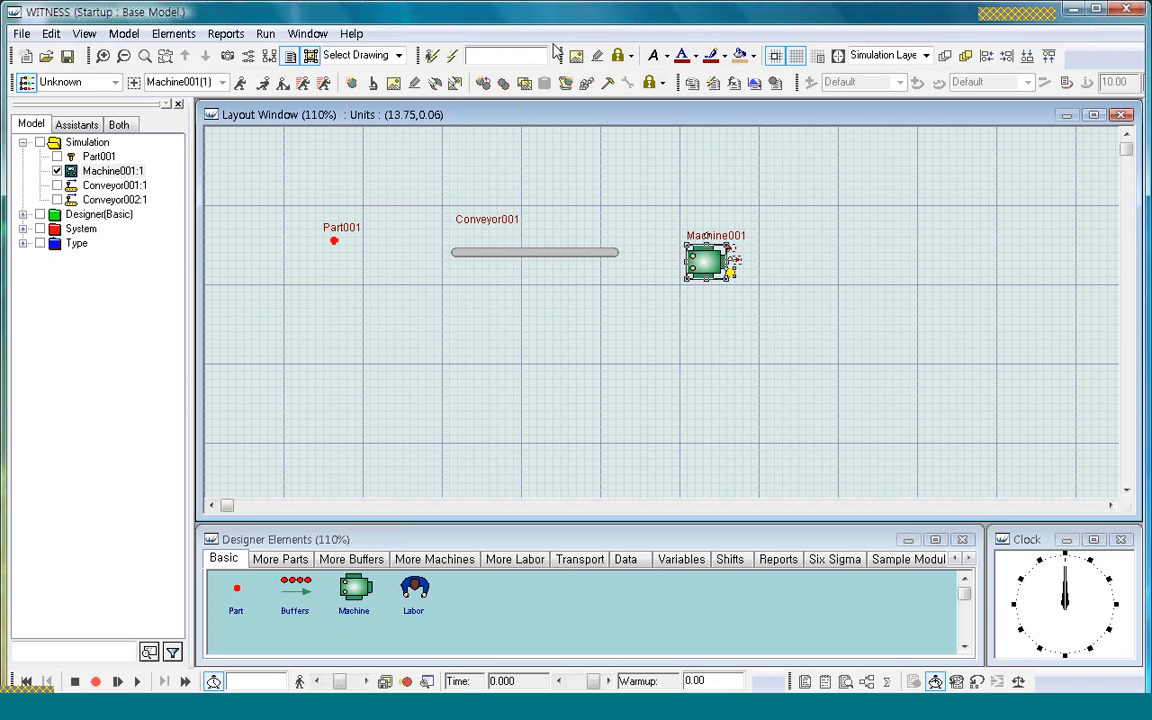
Show the element flow on the Simulation Layer with Lock Persistence enabled and Label Rules disabled.
click(84, 33)
click(88, 274)
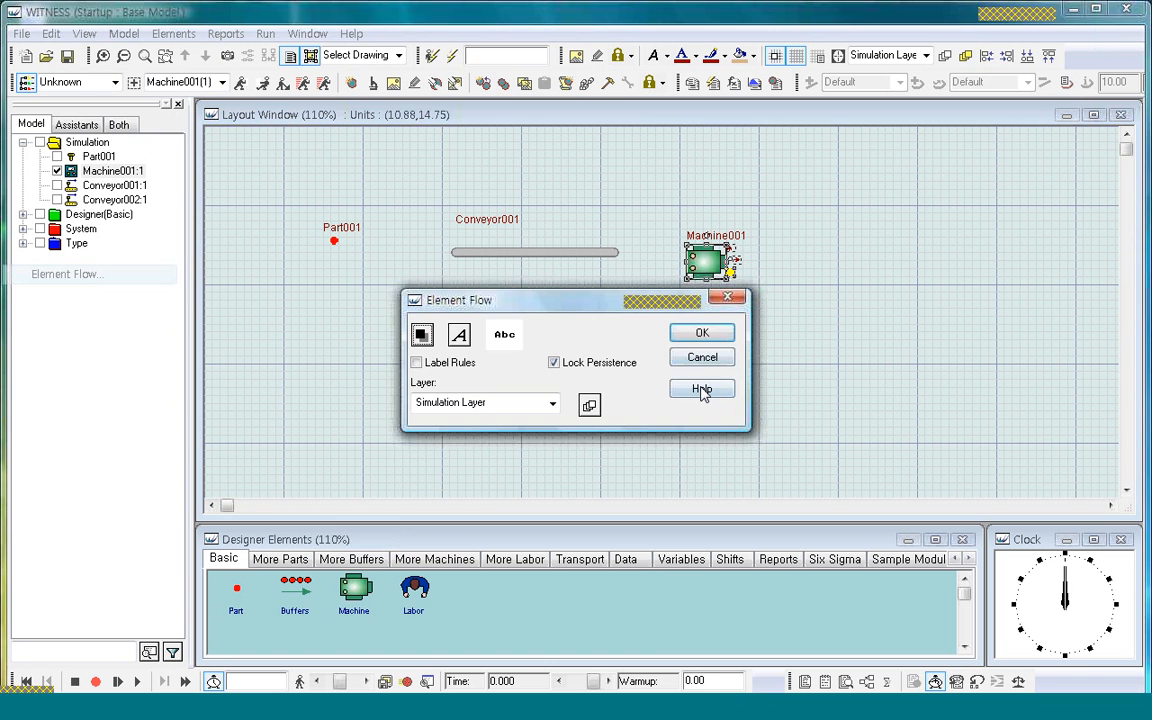
click(702, 340)
click(699, 340)
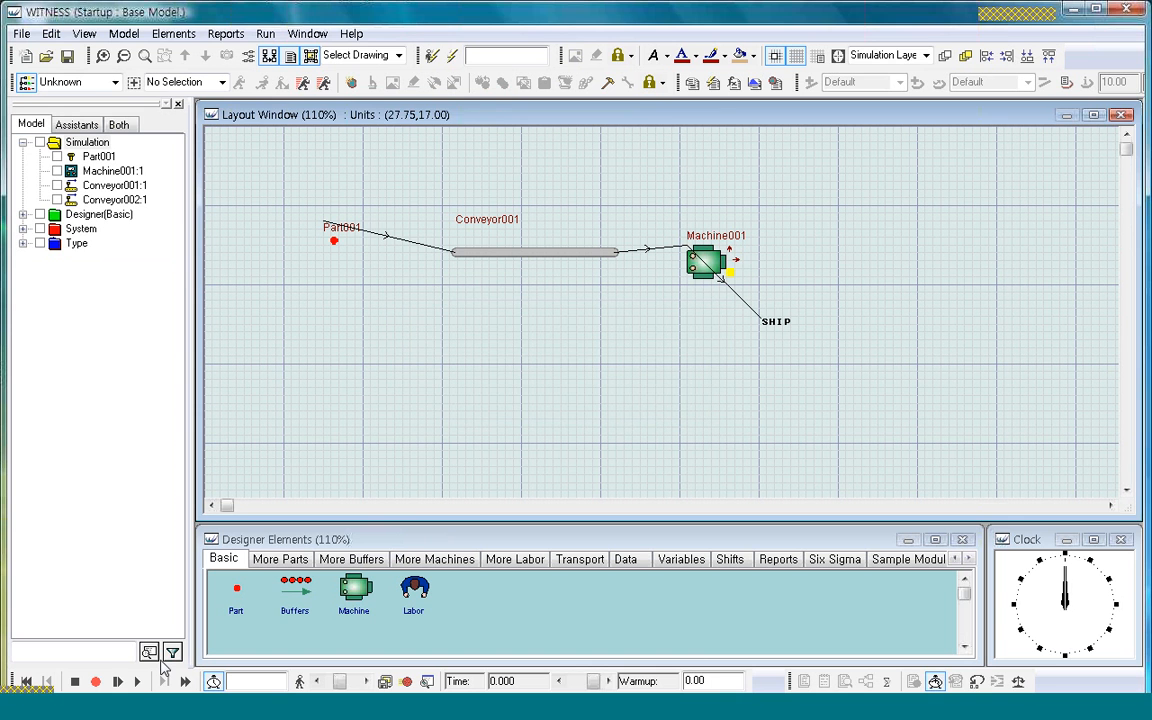
Run the simulation, accepting 1.0 for the undefined index time, and stop the run.
click(139, 681)
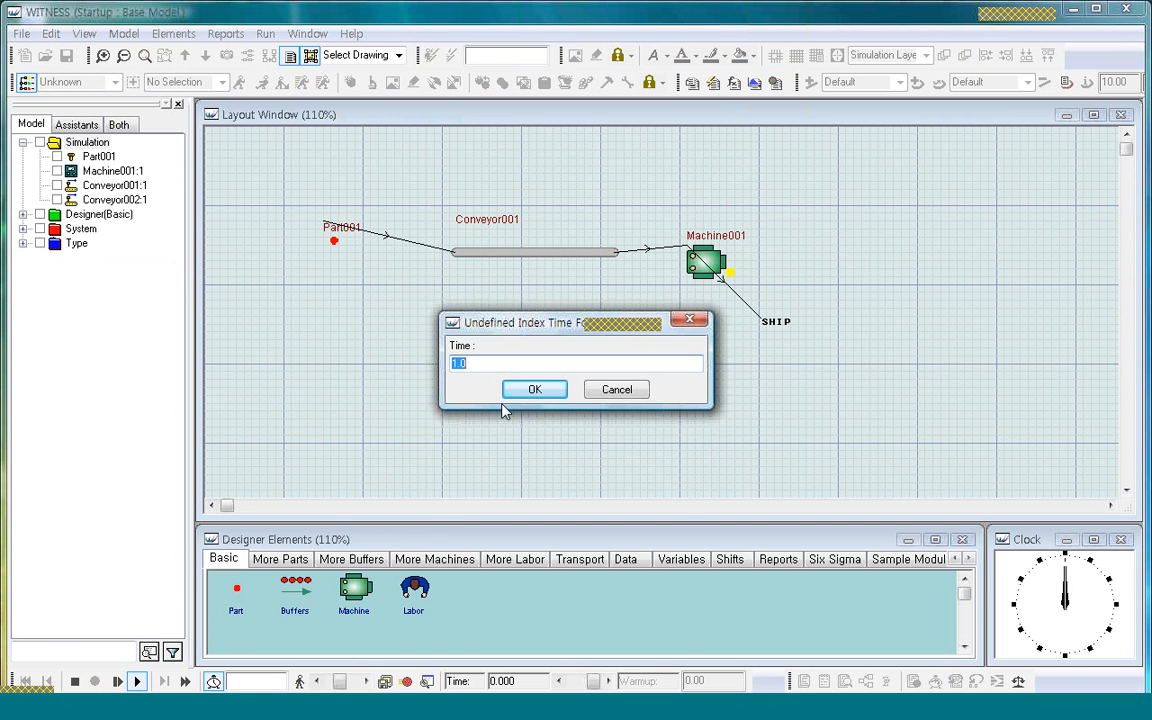
click(527, 392)
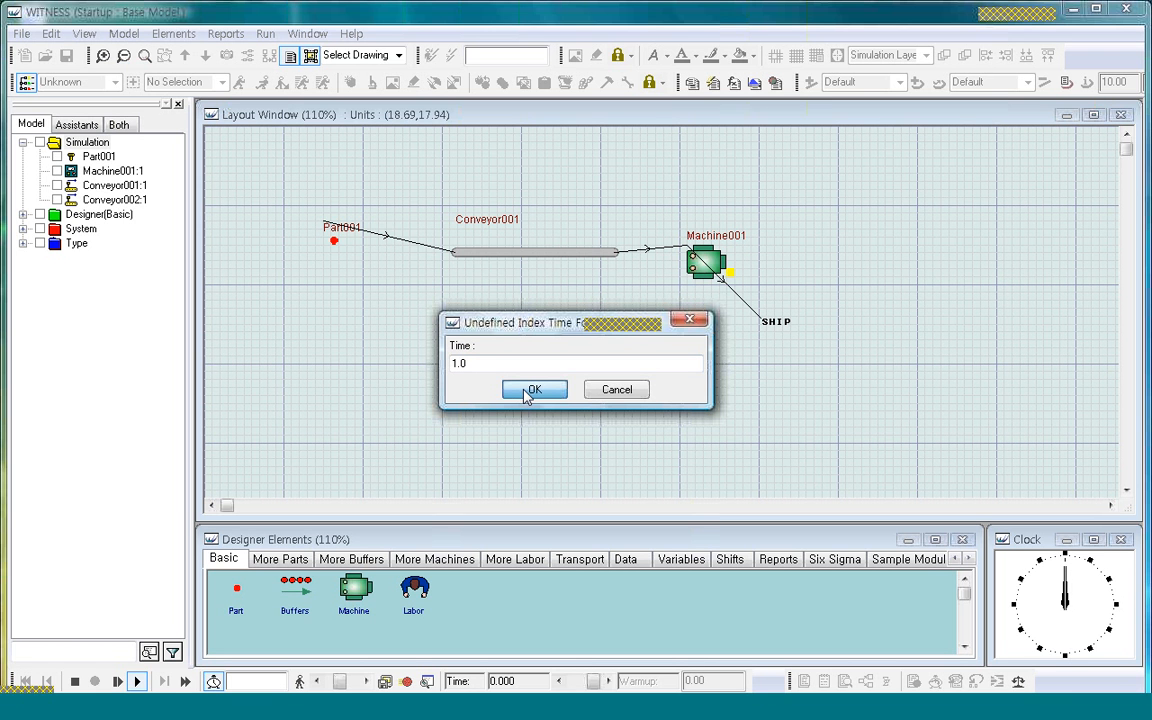
click(527, 392)
click(527, 392)
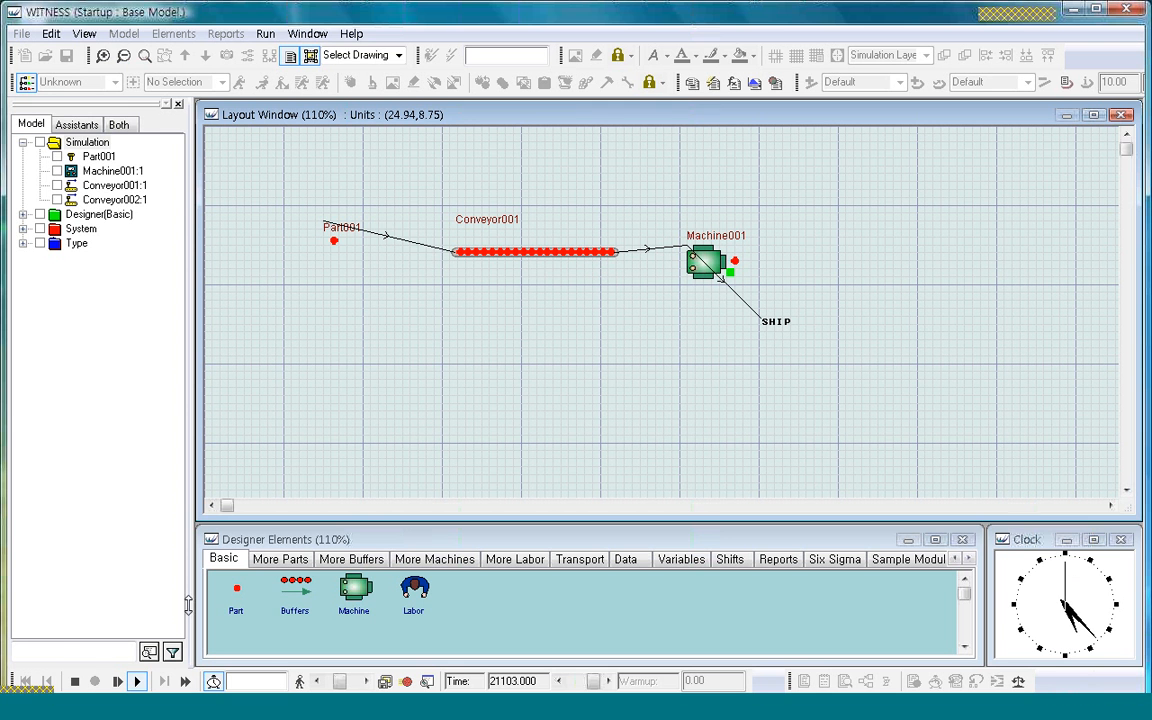
click(73, 681)
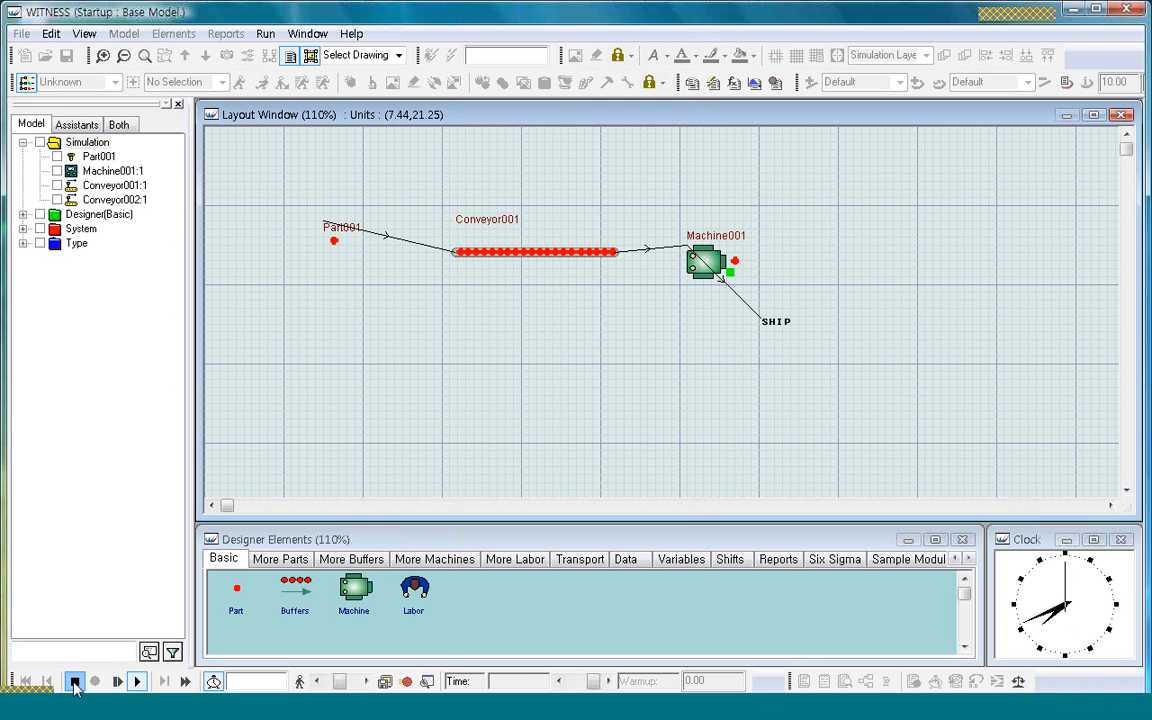
Change the type of Conveyor001 to Indexed Fixed and apply the settings.
double_click(585, 260)
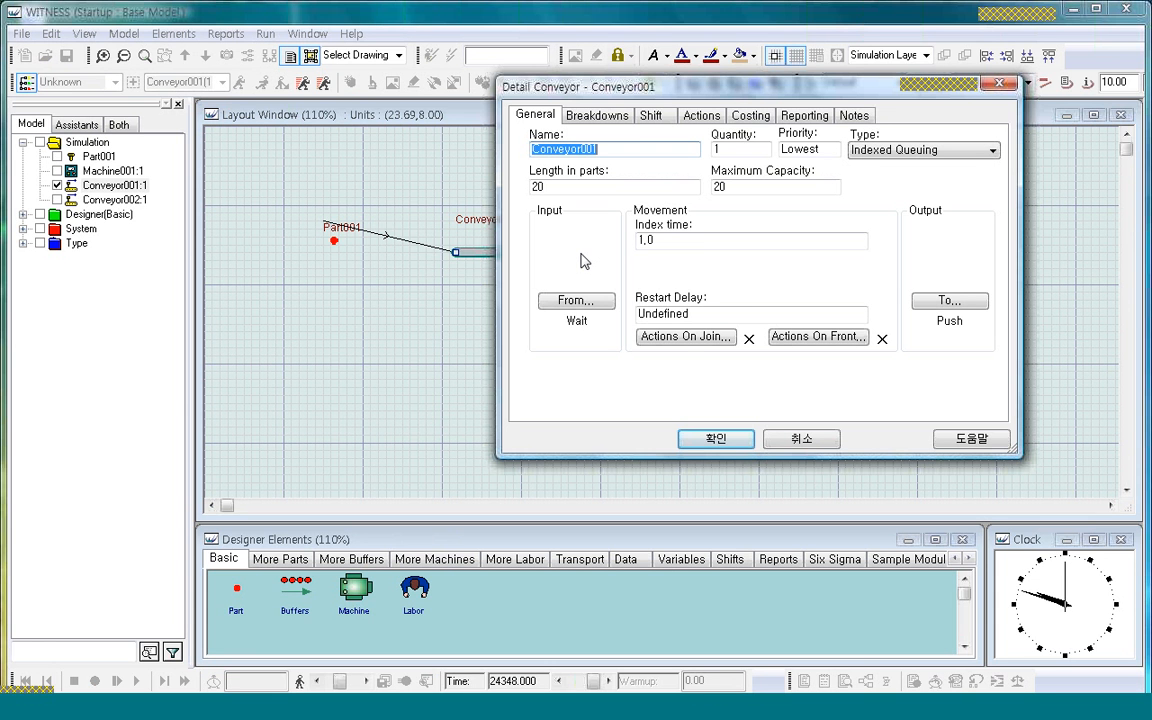
click(993, 151)
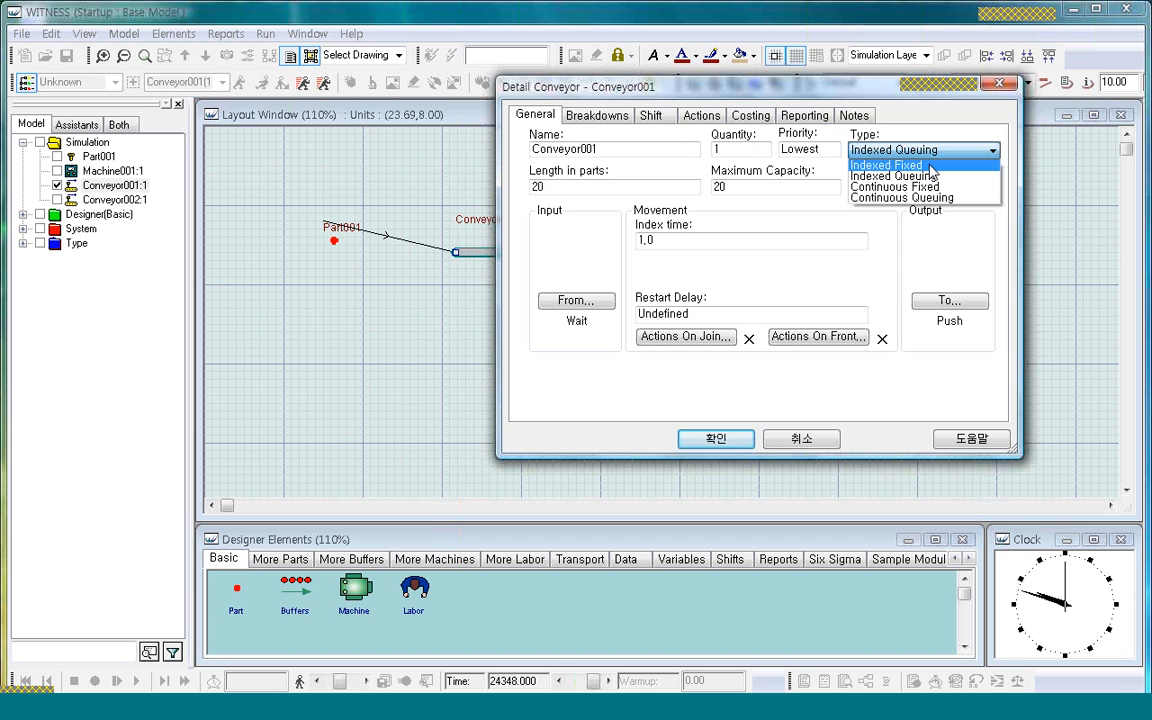
click(930, 166)
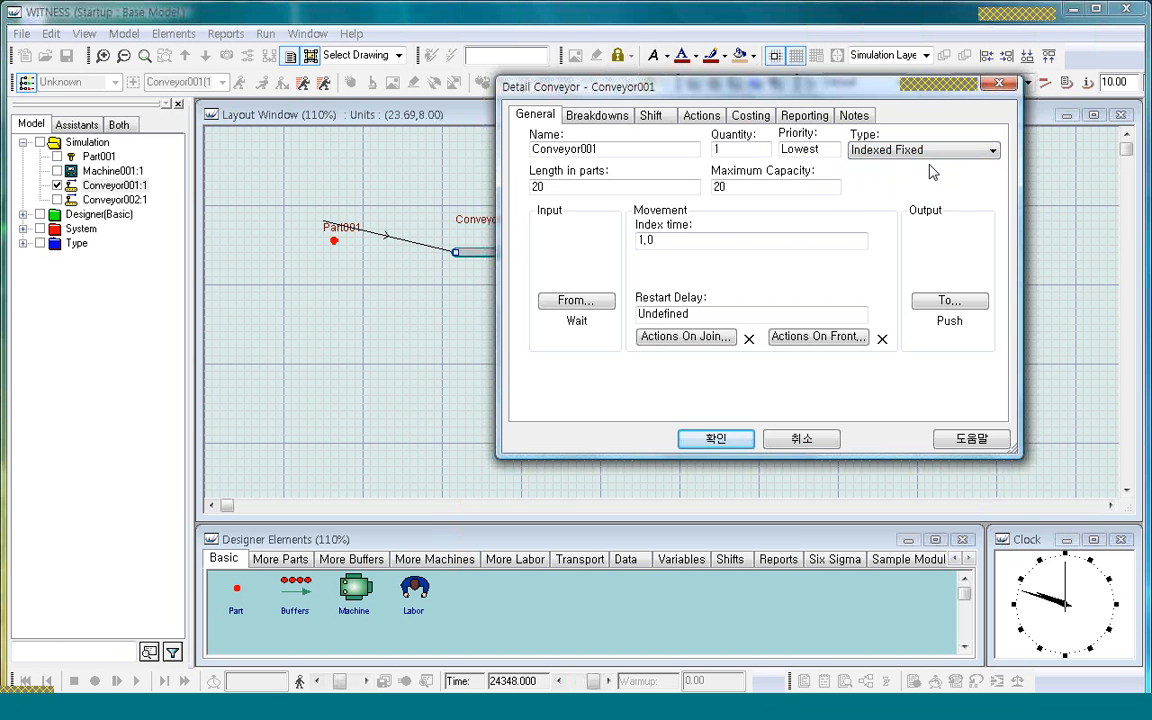
click(732, 439)
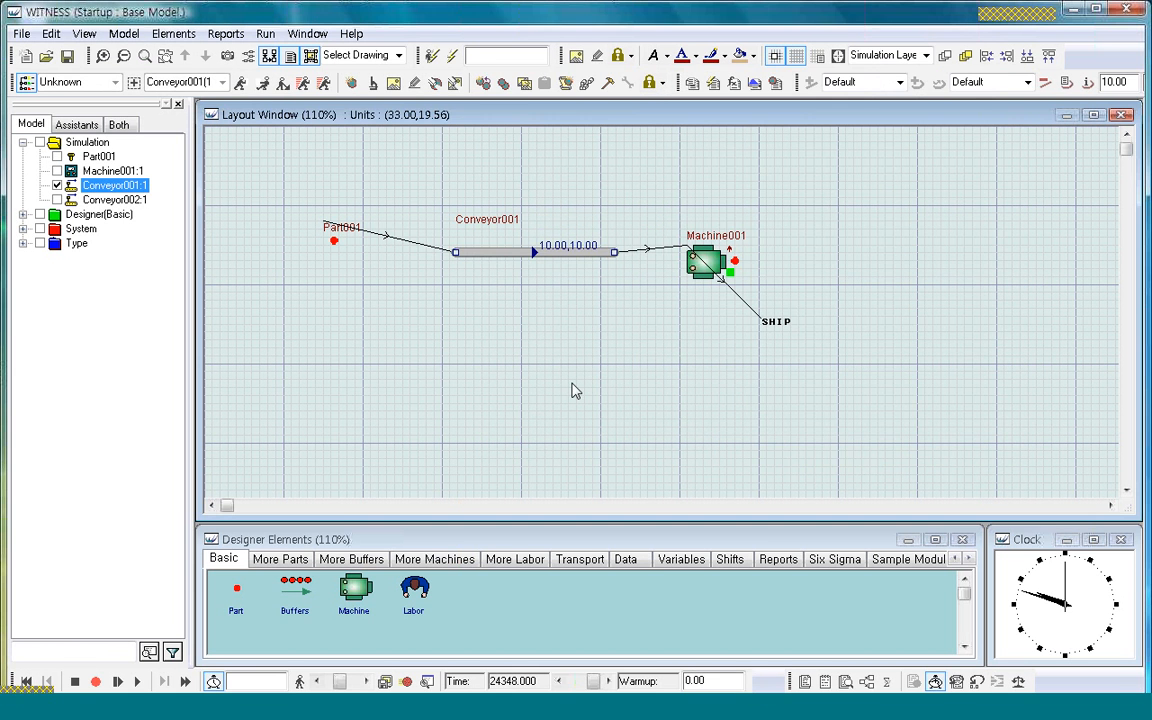
Set the inter arrival time of Part001 to 5 and apply the settings.
double_click(336, 243)
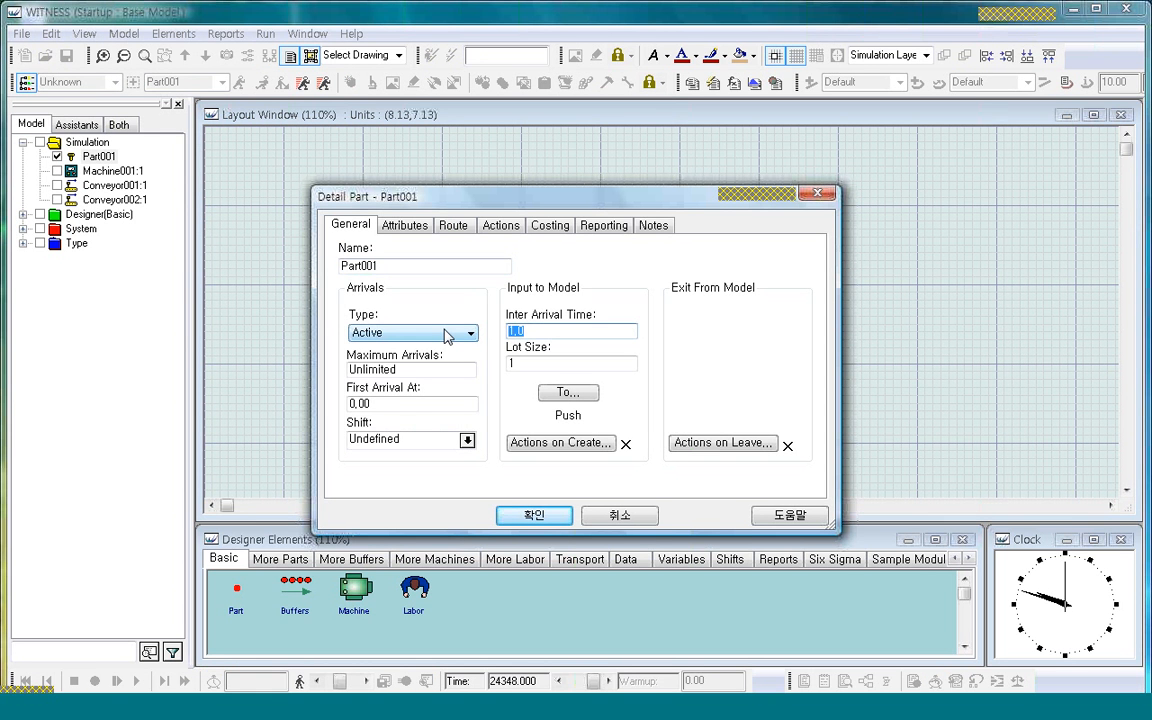
text(5)
click(538, 515)
click(490, 396)
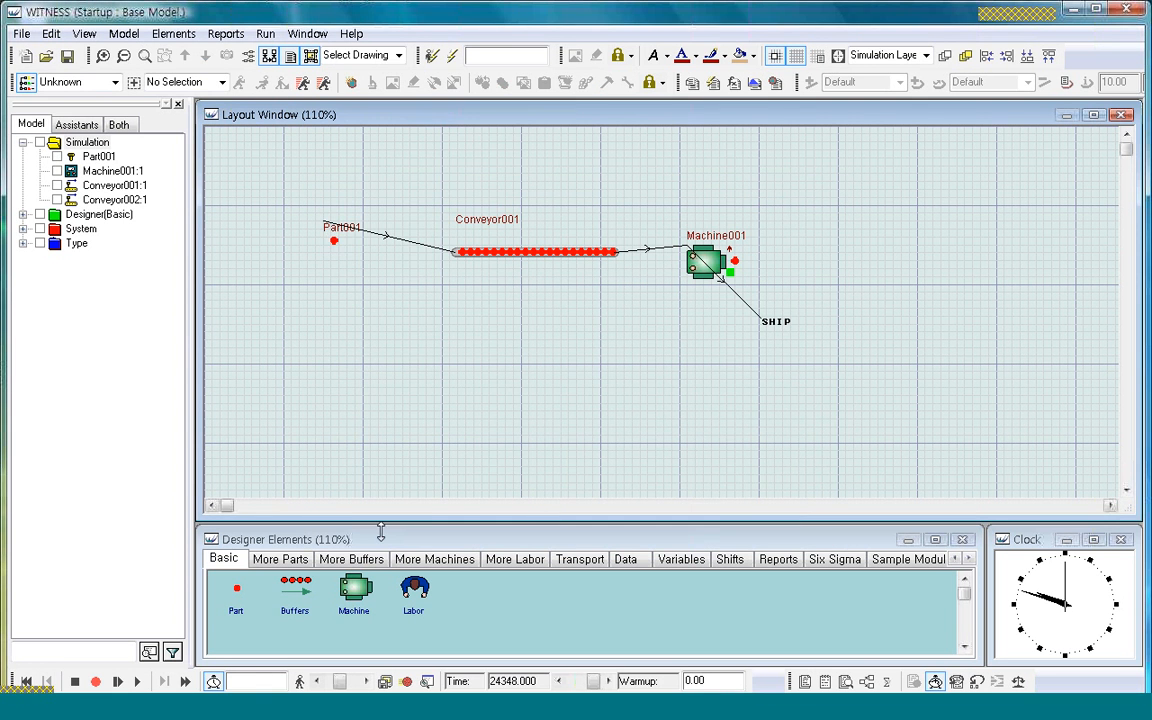
Reset the simulation, step through it to time 14 to follow the parts along Conveyor001, and stop the run.
click(24, 681)
click(116, 681)
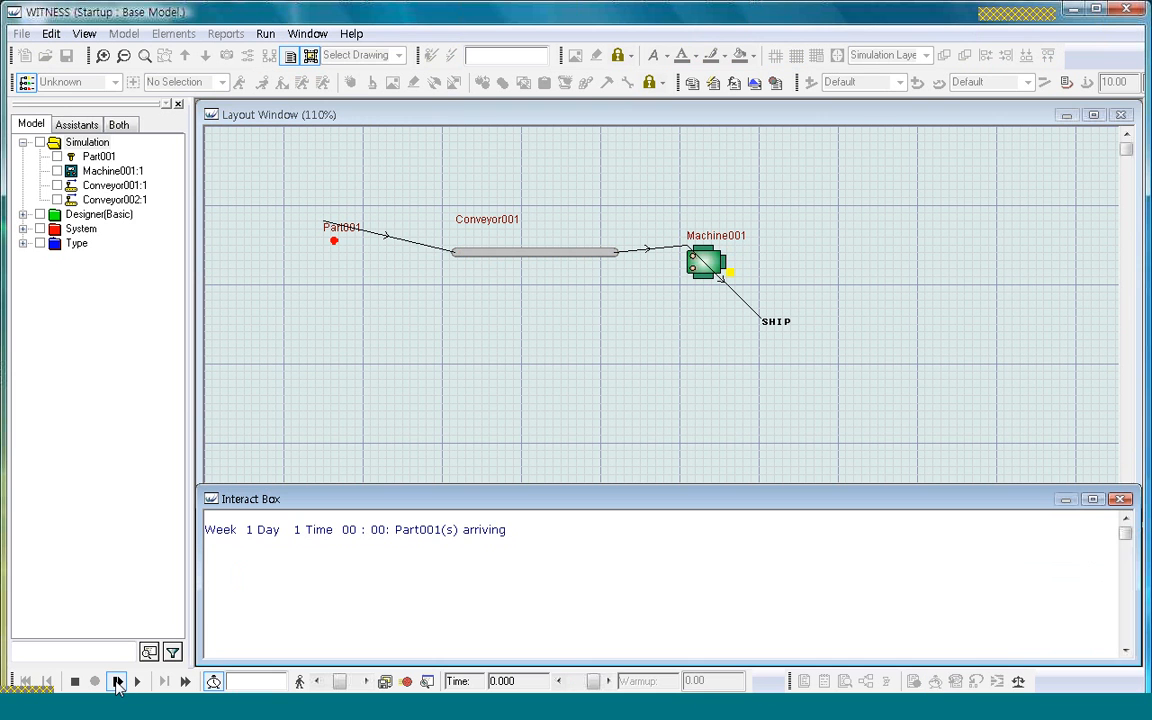
click(116, 681)
click(116, 681)
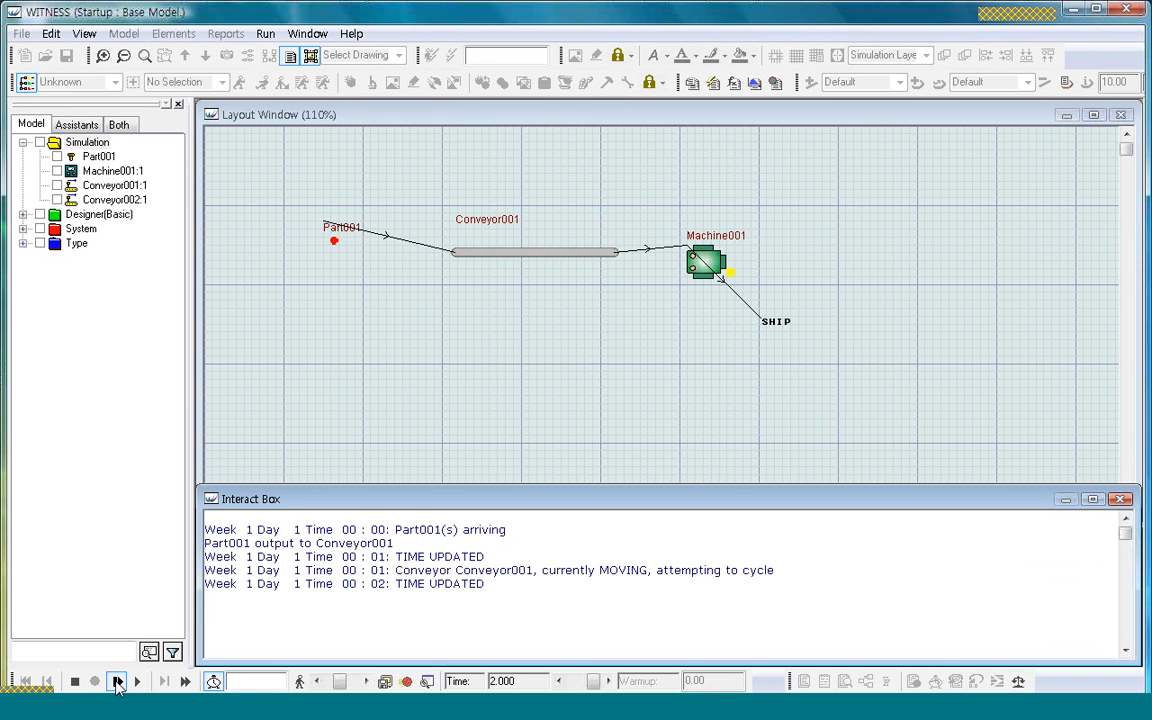
click(116, 681)
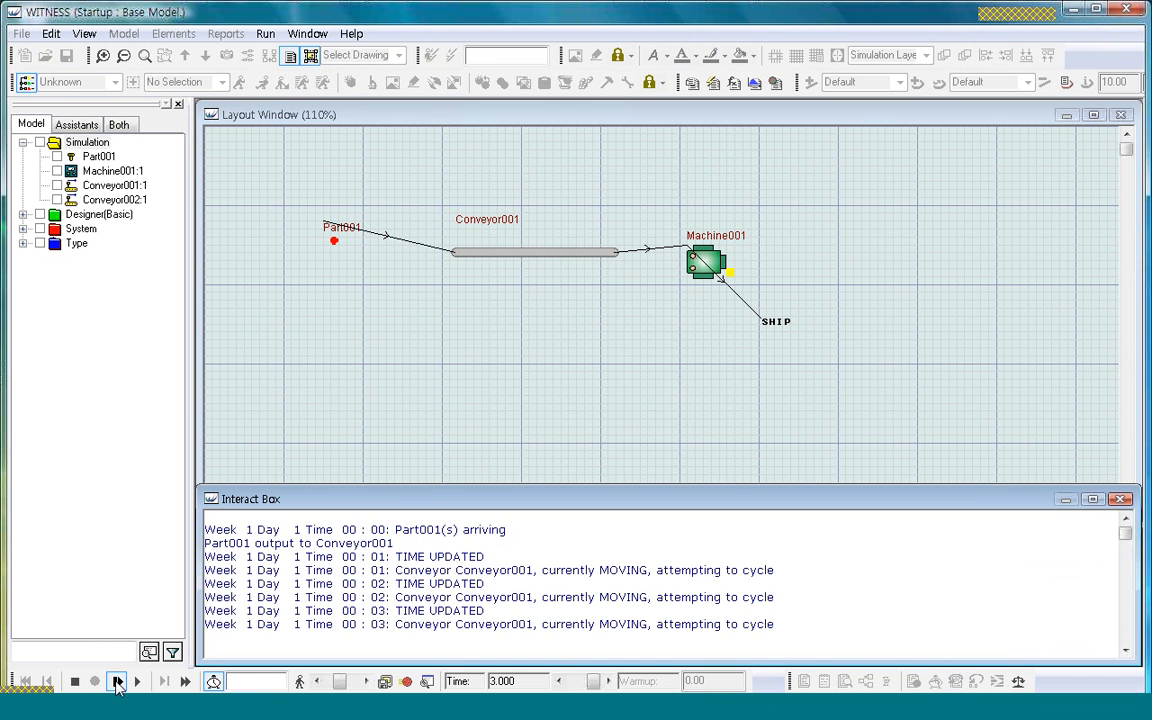
double_click(116, 681)
click(116, 681)
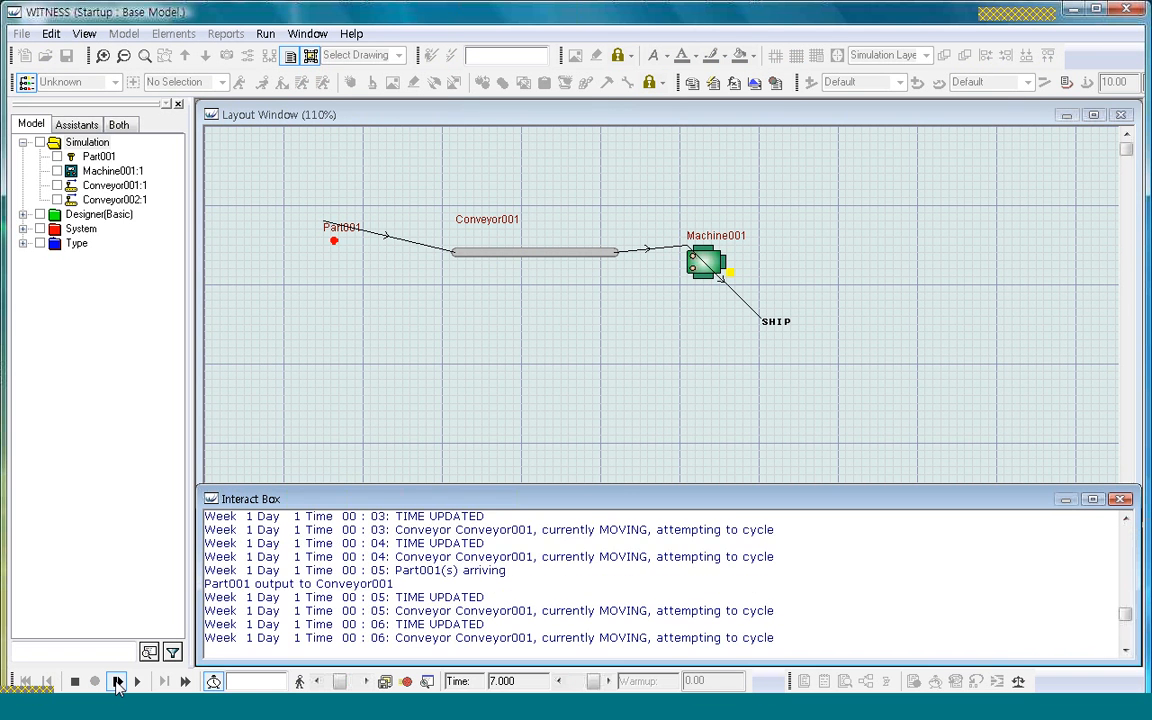
click(116, 681)
click(116, 681)
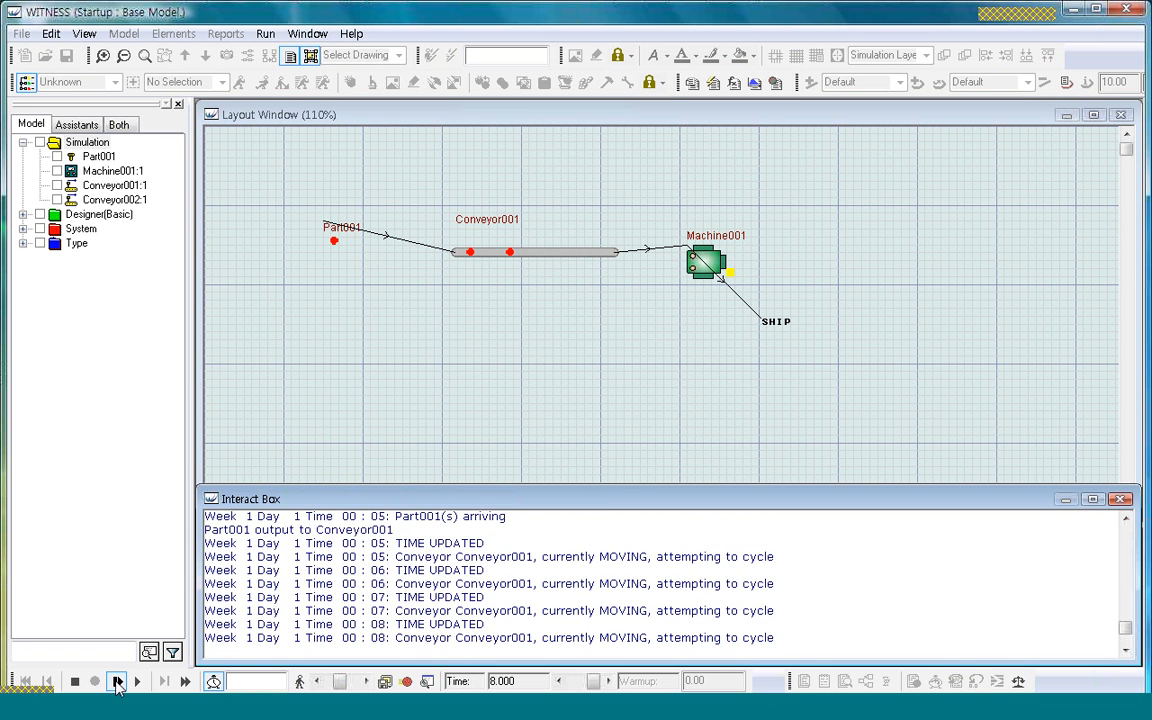
double_click(116, 681)
click(116, 681)
click(116, 681)
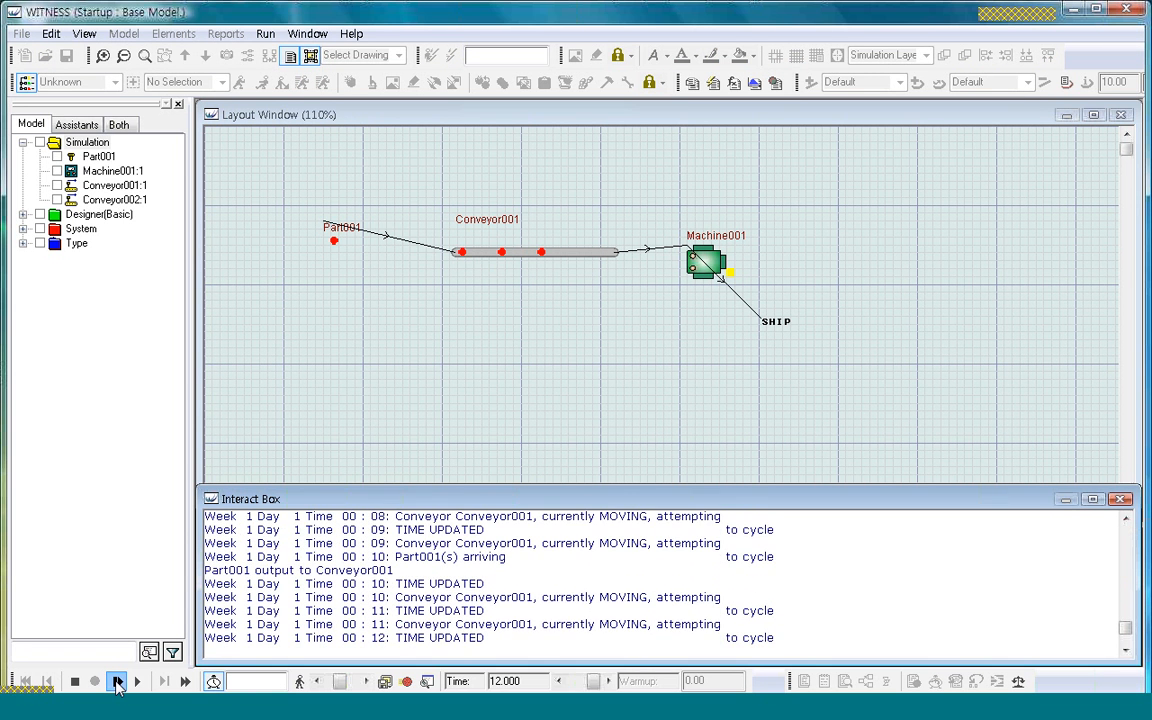
click(116, 681)
click(116, 681)
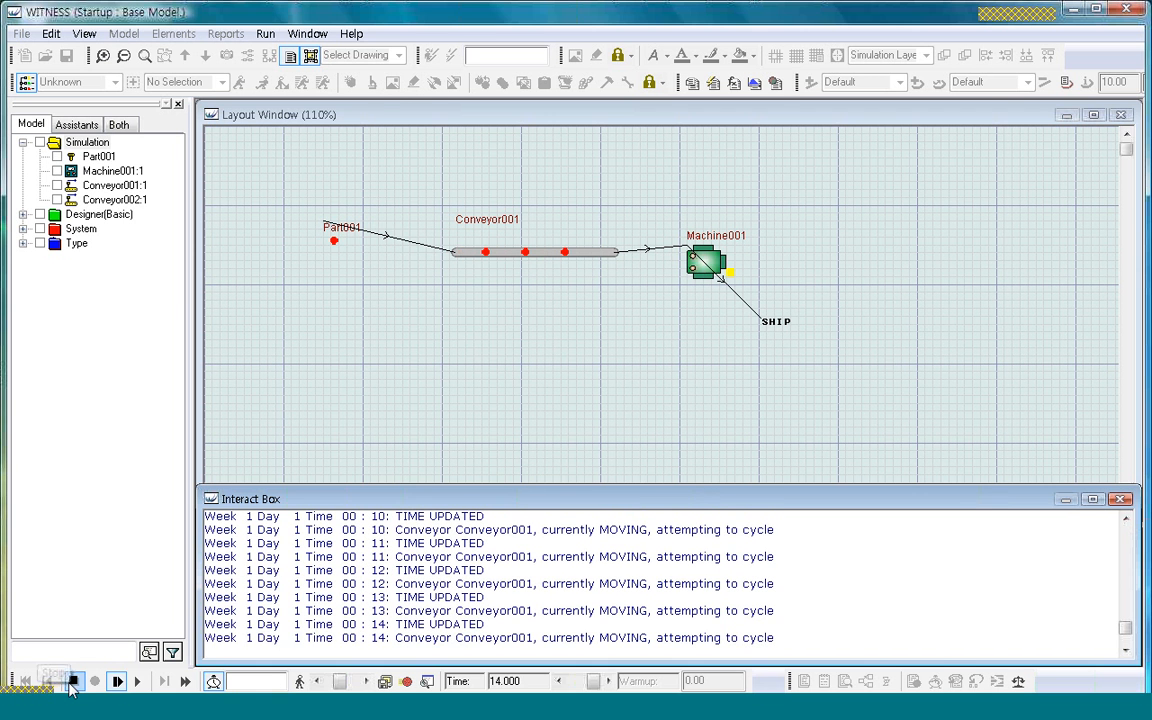
click(72, 681)
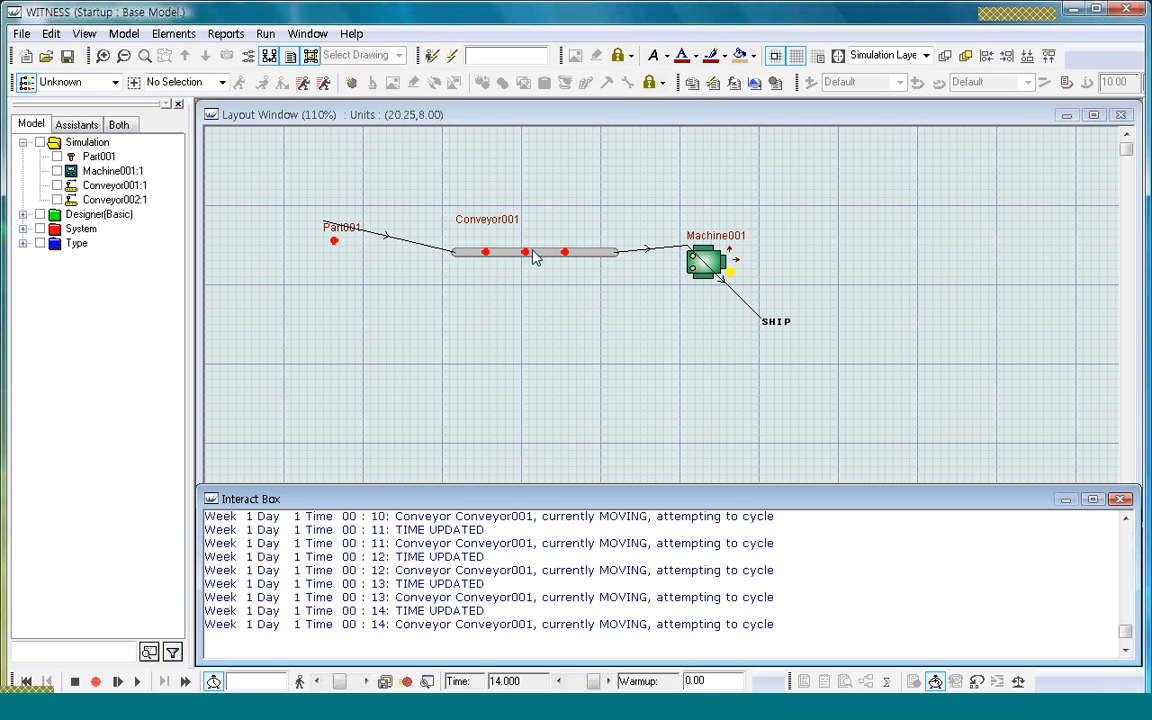
Force a breakdown of Machine001, run the simulation to observe the parts on the Indexed Fixed conveyor, and stop it.
click(710, 268)
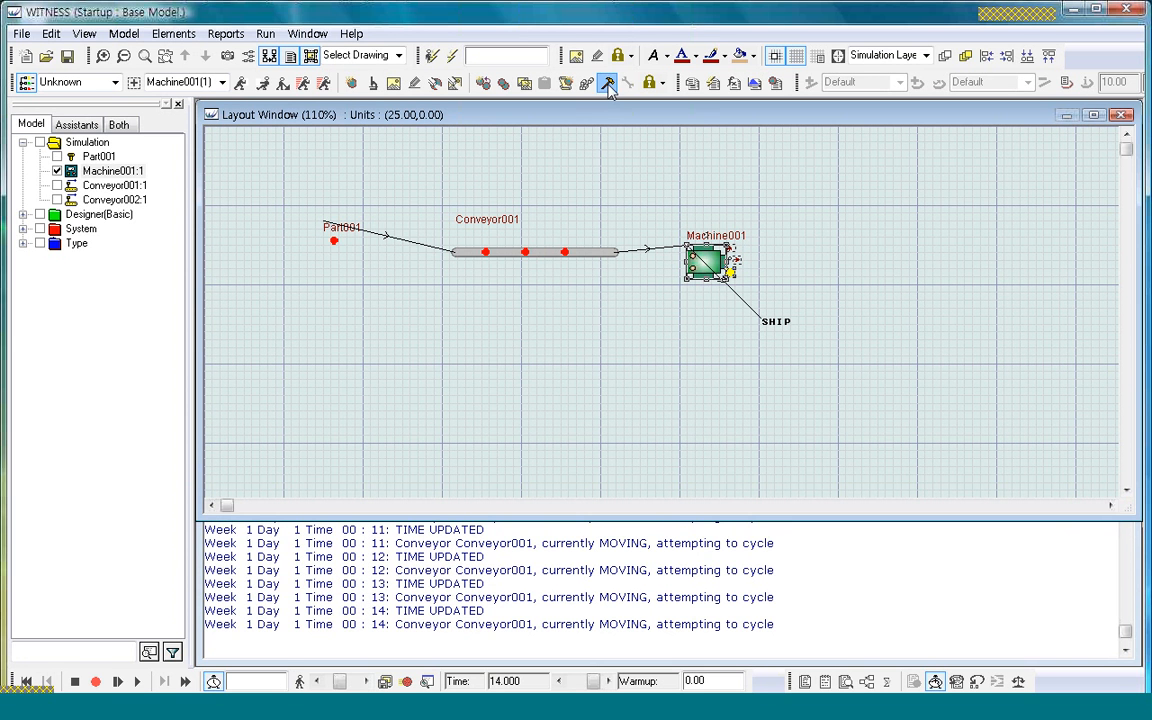
click(678, 315)
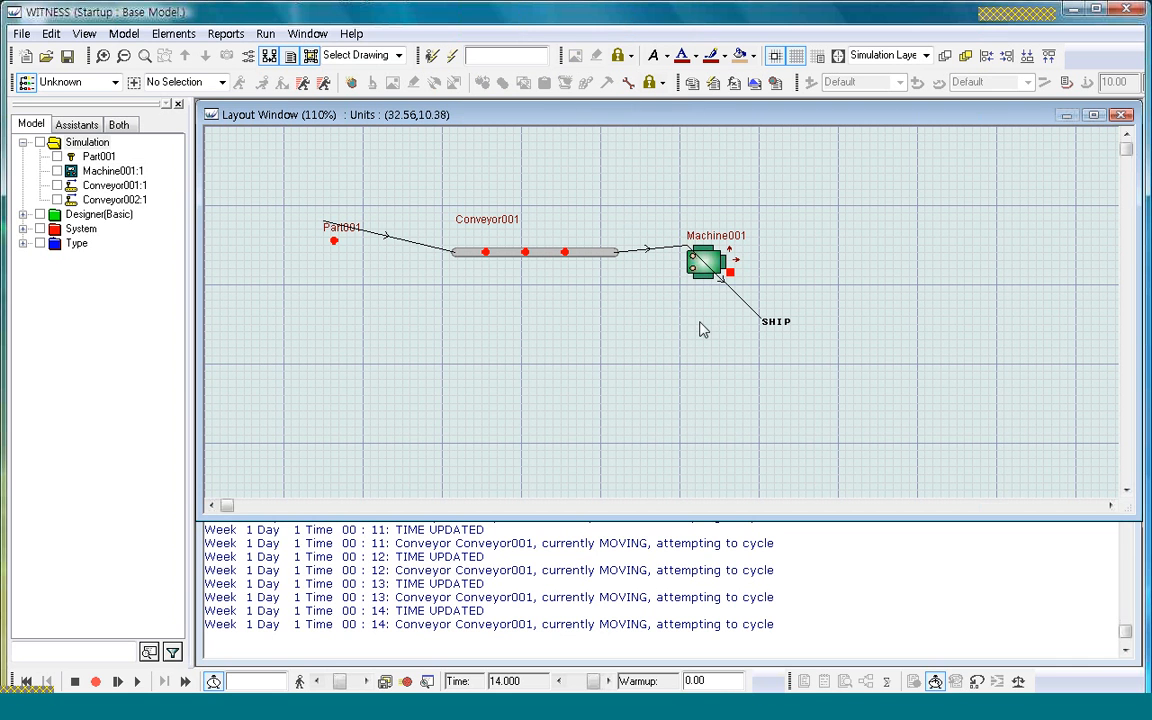
click(139, 681)
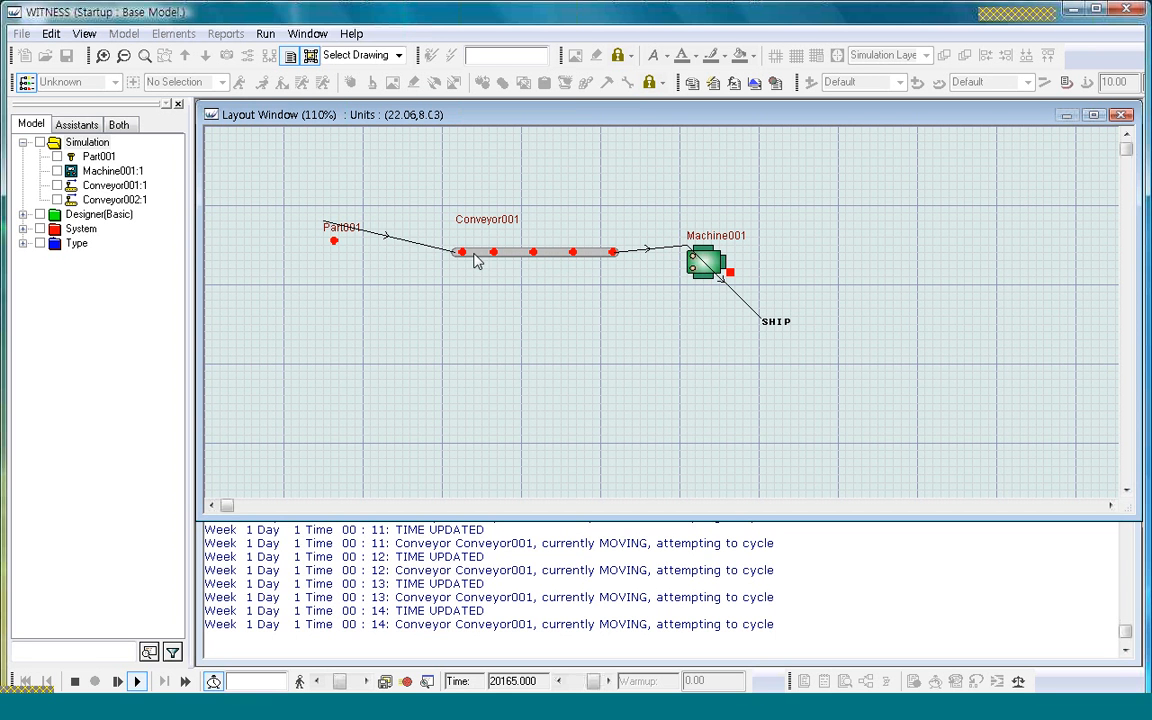
click(77, 681)
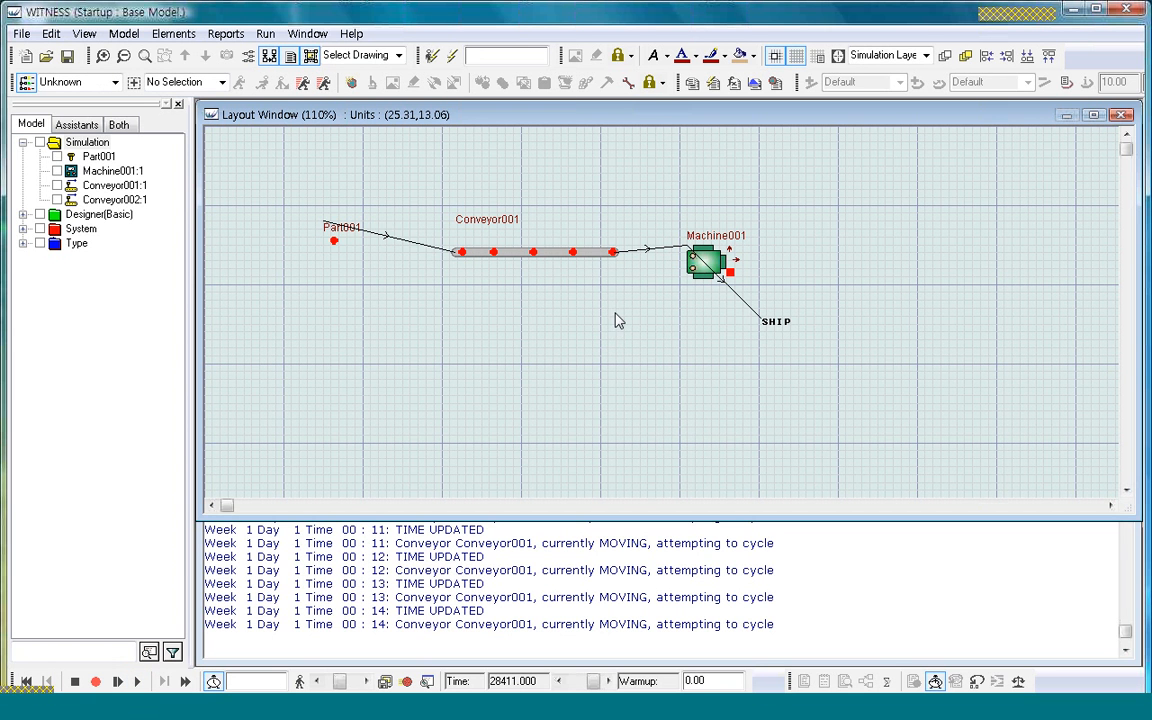
Change the type of Conveyor001 to Indexed Queuing, and run the simulation briefly with Machine001 still broken down.
double_click(613, 252)
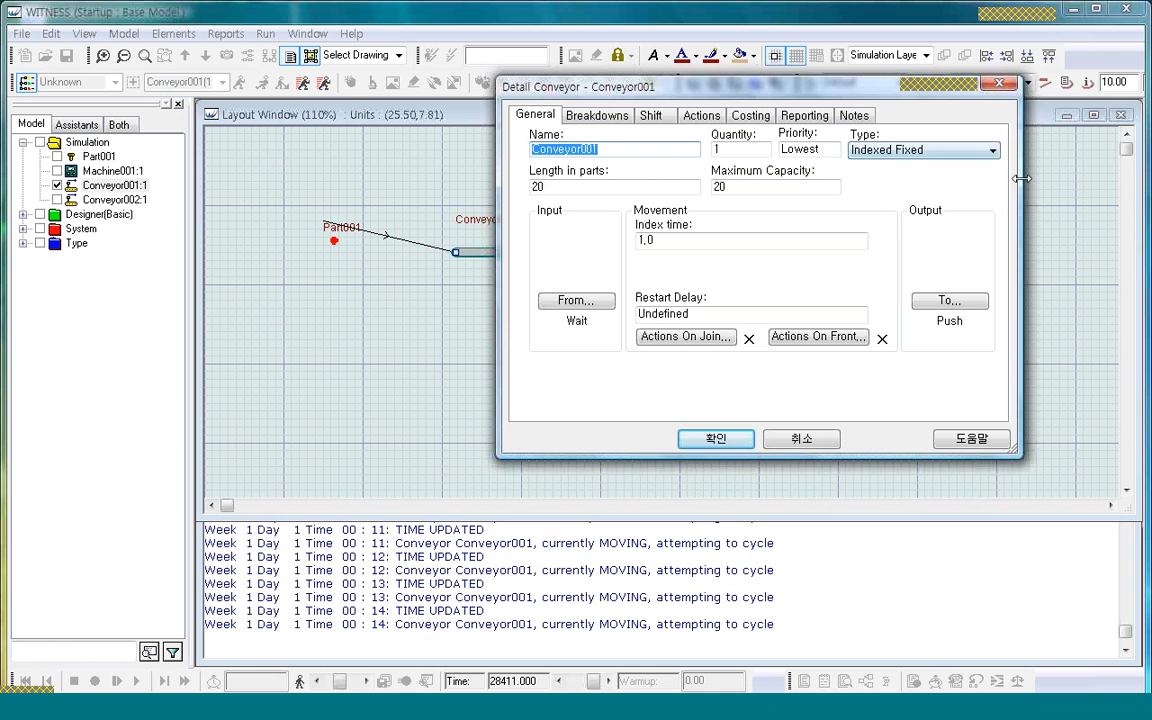
click(993, 150)
click(893, 176)
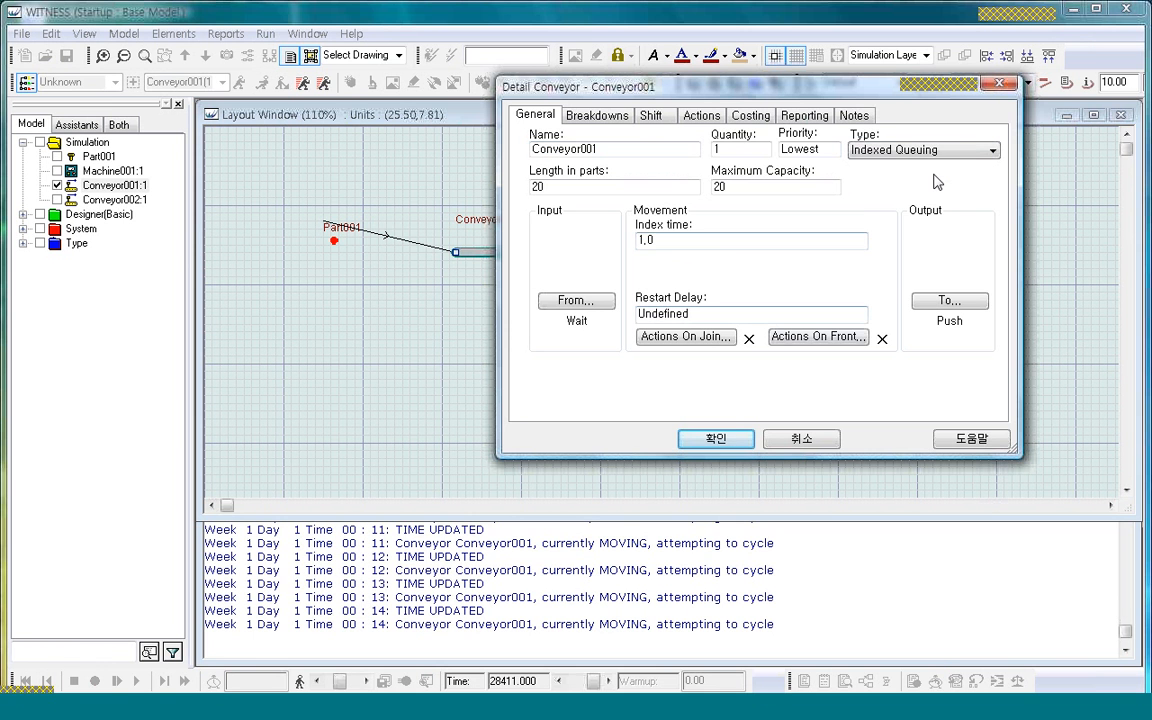
click(716, 438)
click(596, 388)
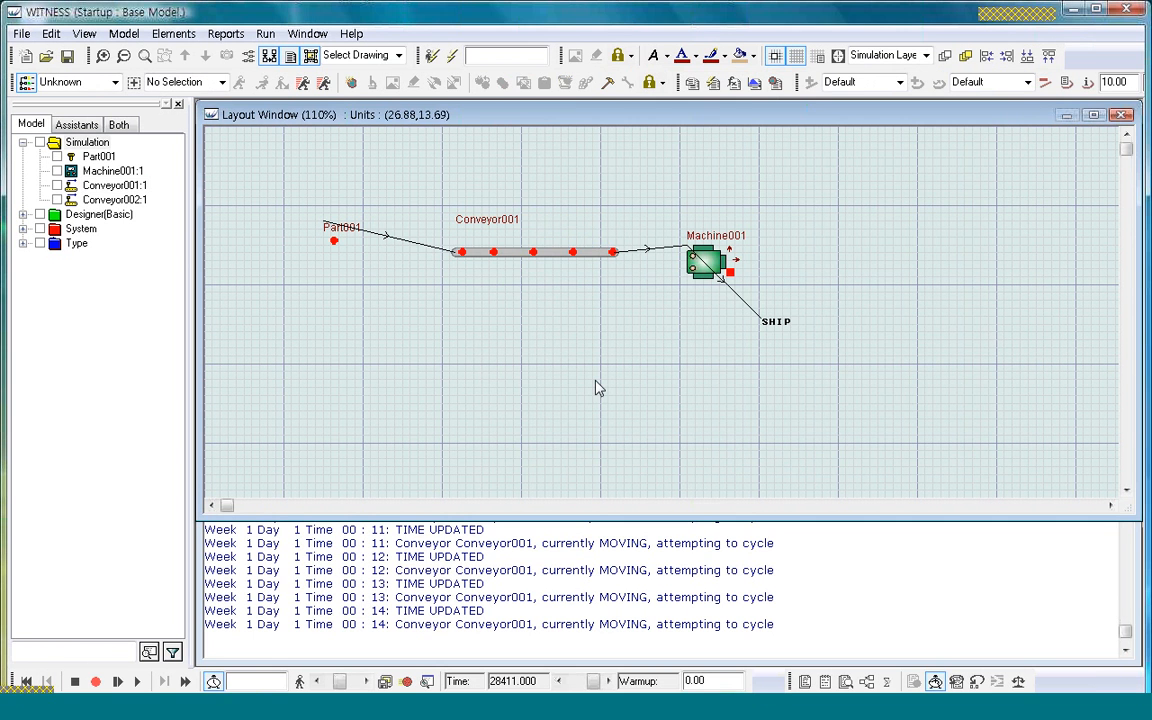
click(136, 681)
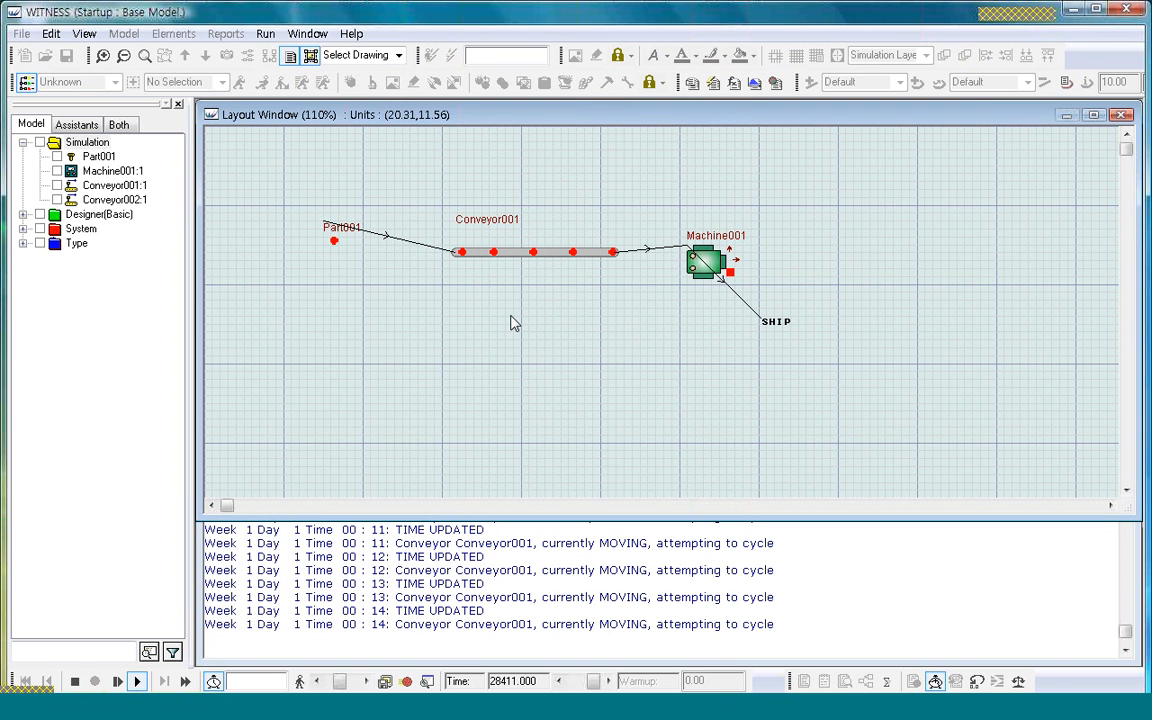
click(76, 681)
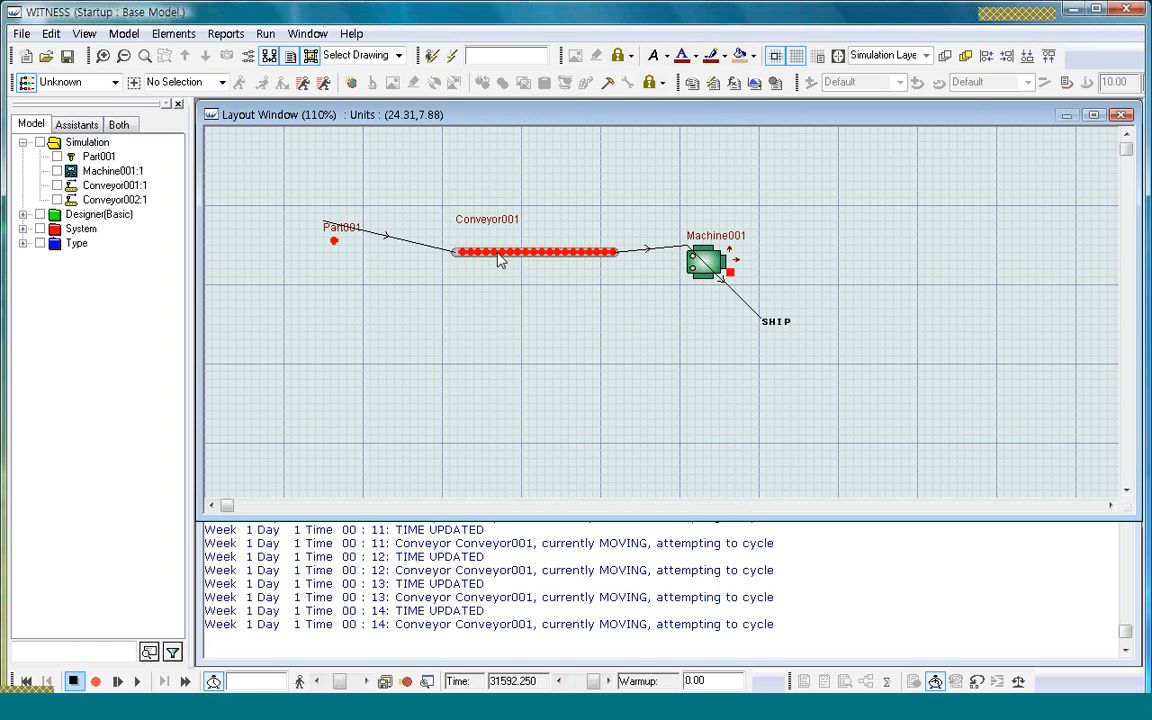
Reset the simulation, step through it to time 7 with Walk mode on, and stop the run.
click(24, 681)
click(117, 681)
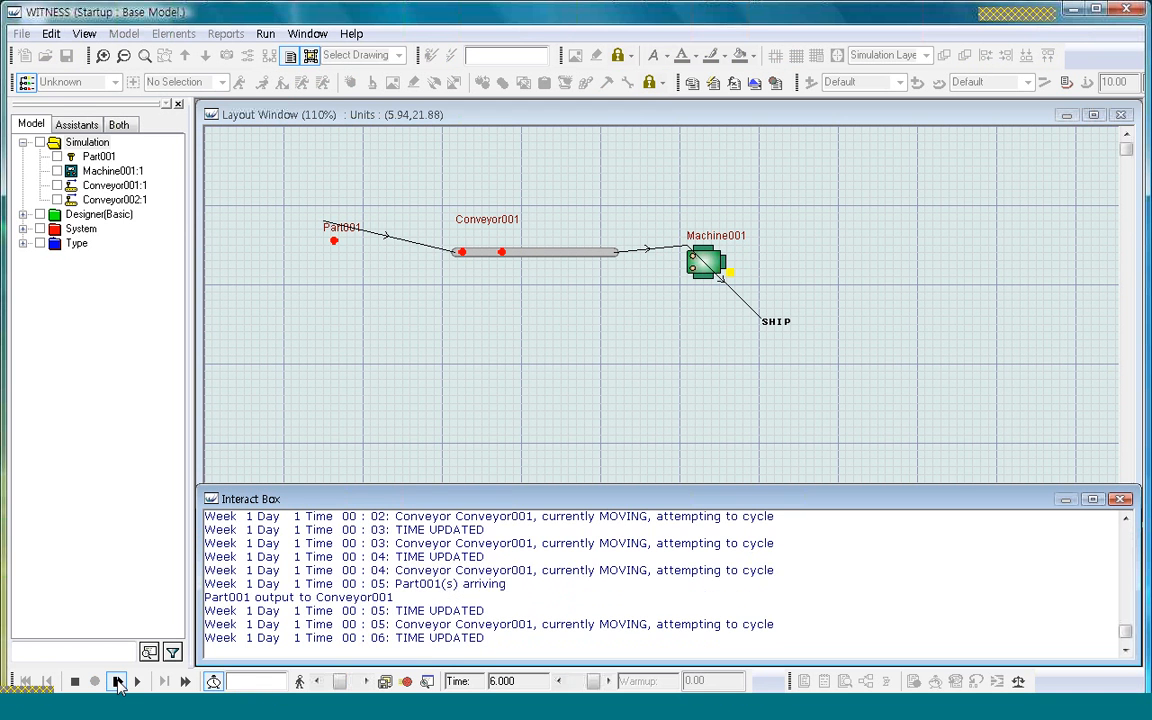
click(117, 681)
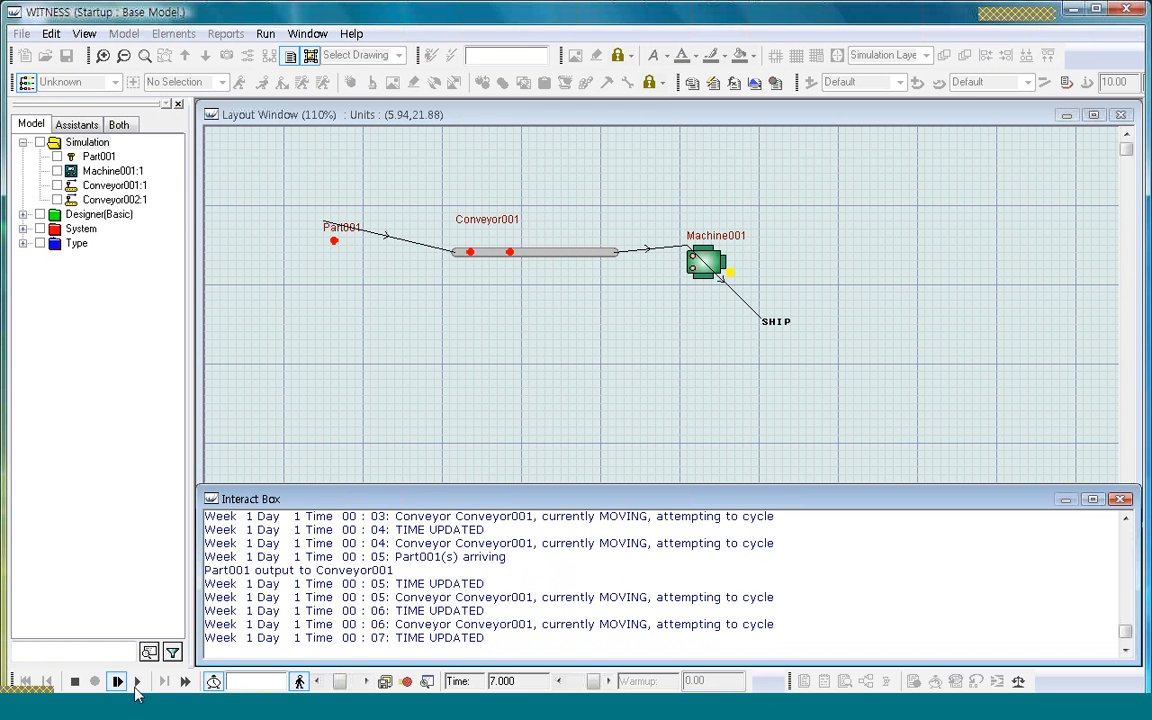
click(702, 266)
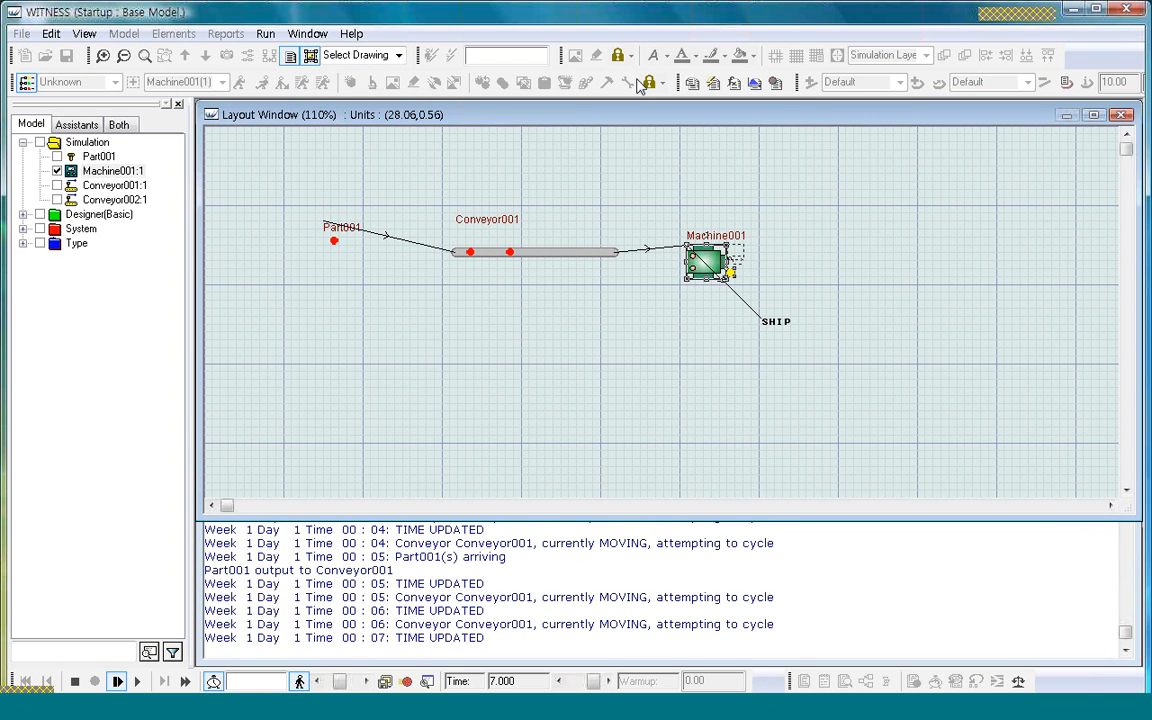
click(749, 272)
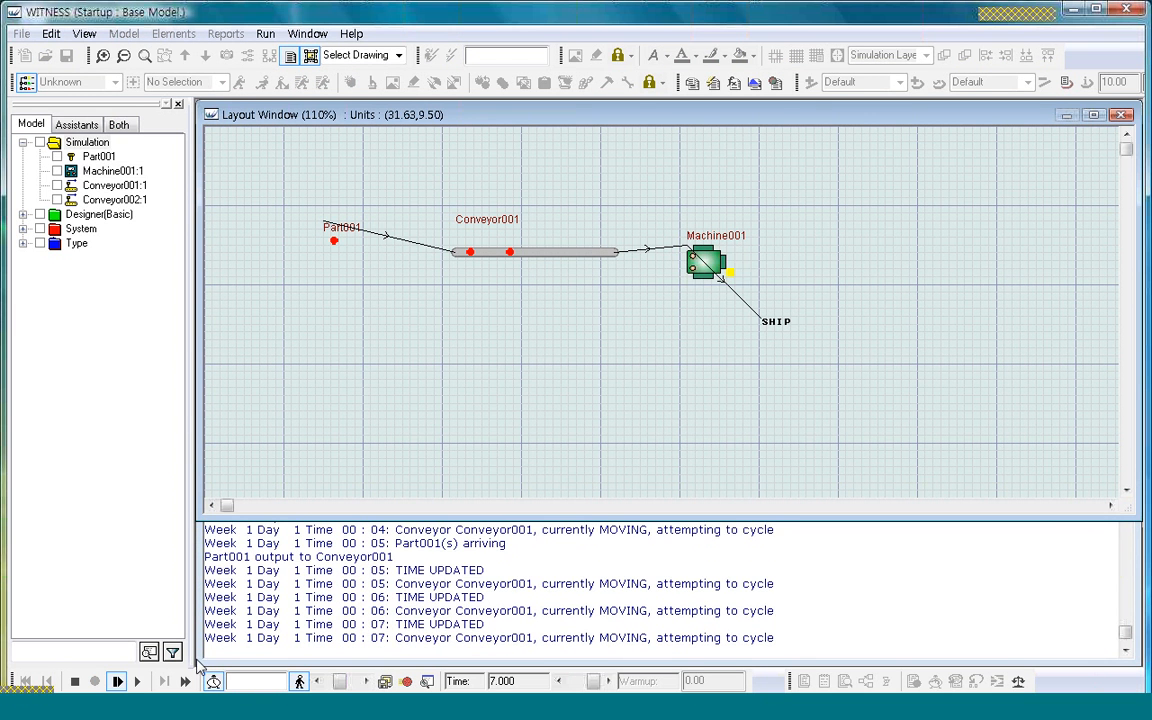
click(74, 681)
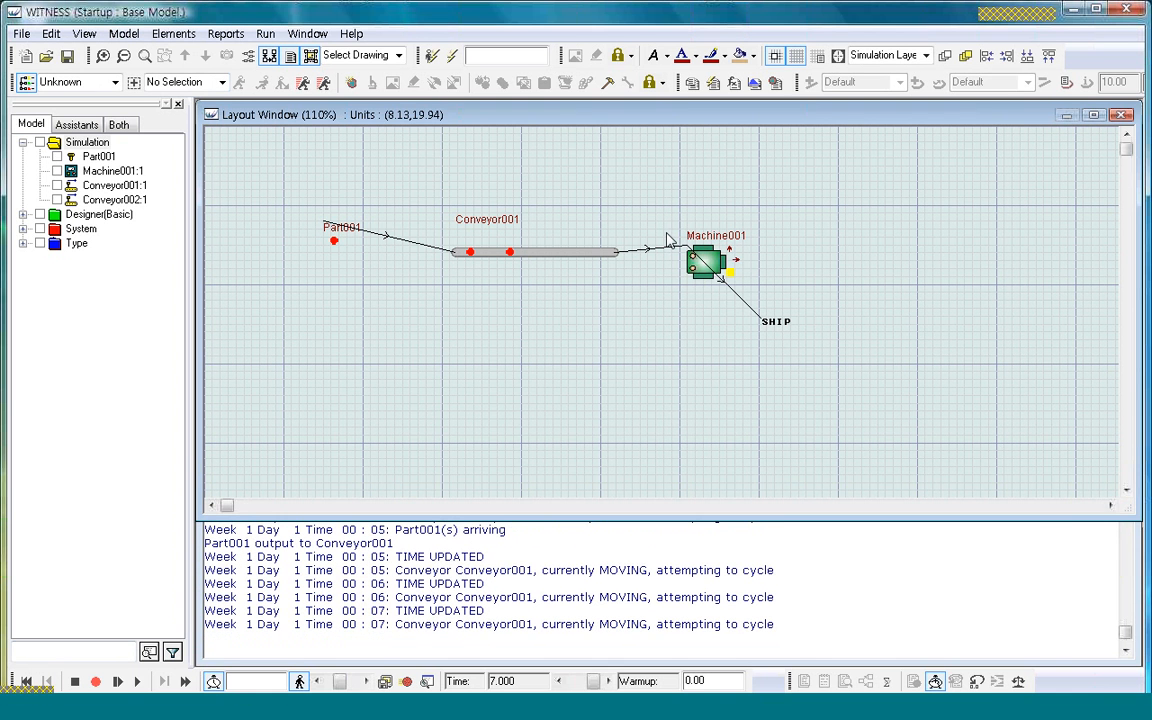
Break down Machine001 again and run the simulation briefly with the Indexed Queuing conveyor before stopping it.
click(703, 260)
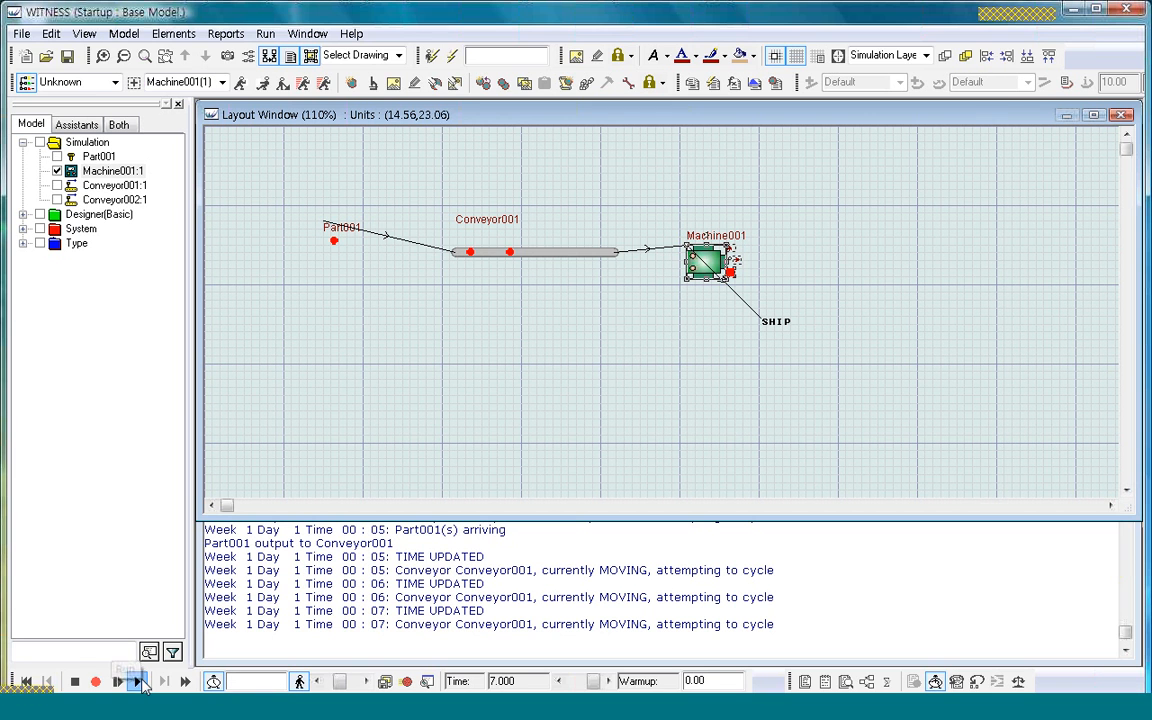
click(136, 681)
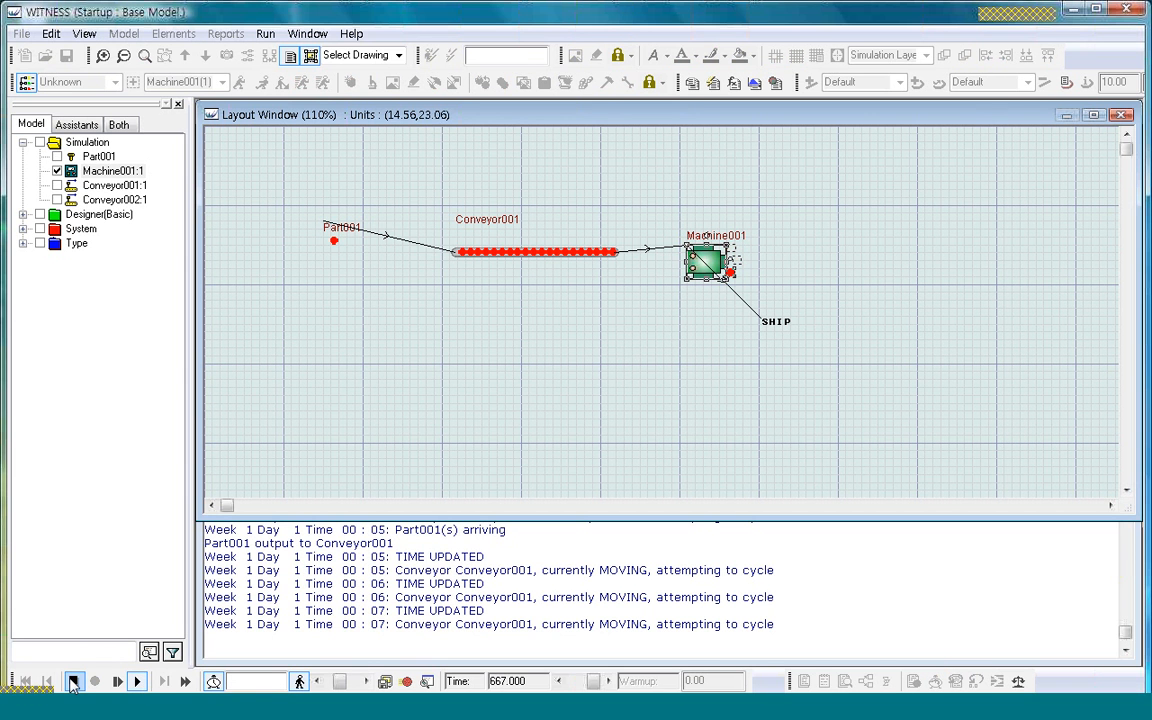
click(72, 681)
Reset the simulation, advance it to time 36 with the Indexed Queuing conveyor feeding Machine001, and stop the run.
click(26, 681)
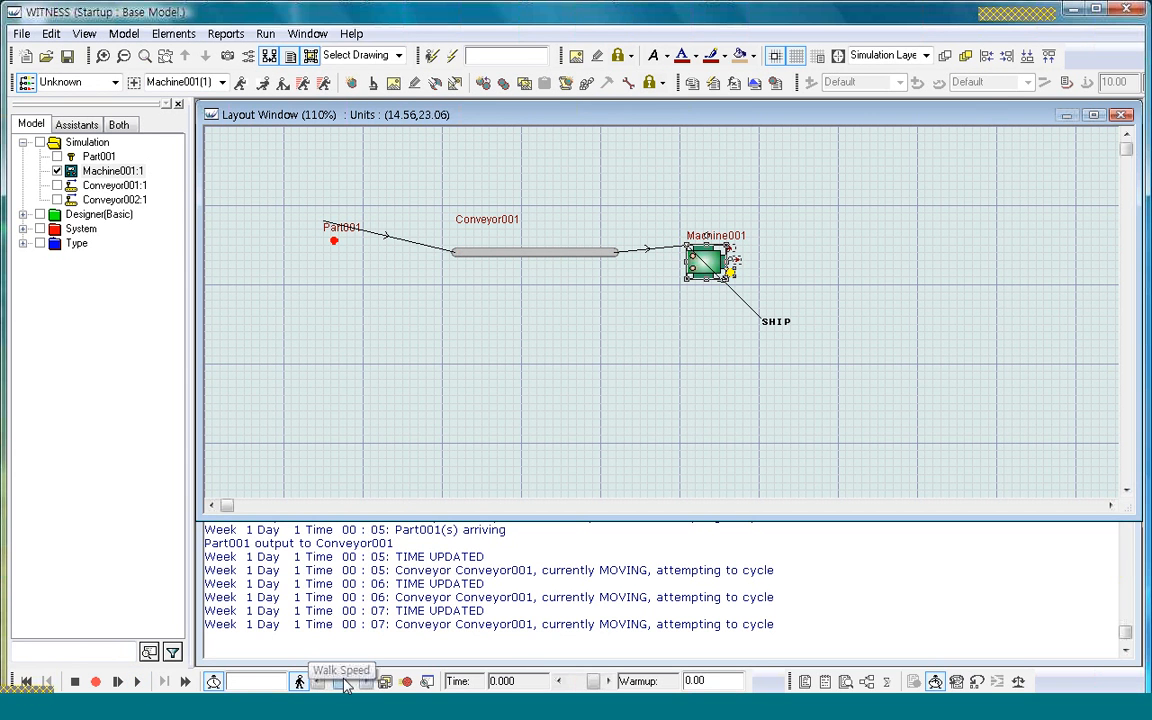
click(118, 681)
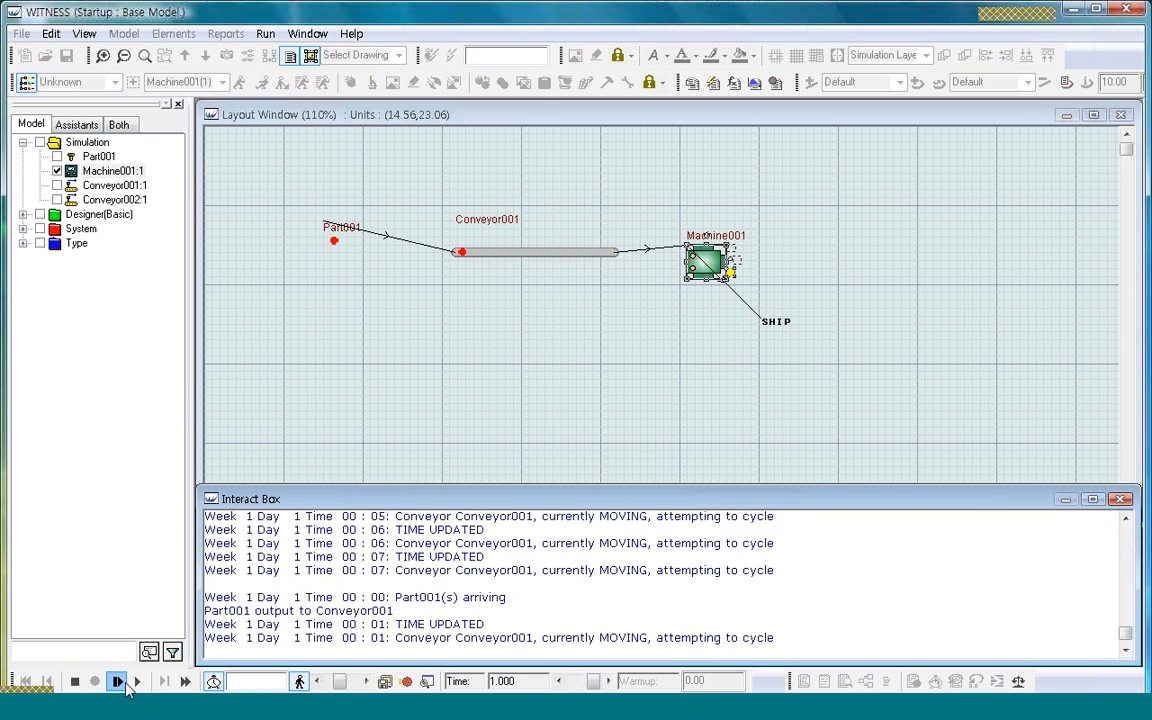
click(118, 681)
click(118, 681)
click(118, 681)
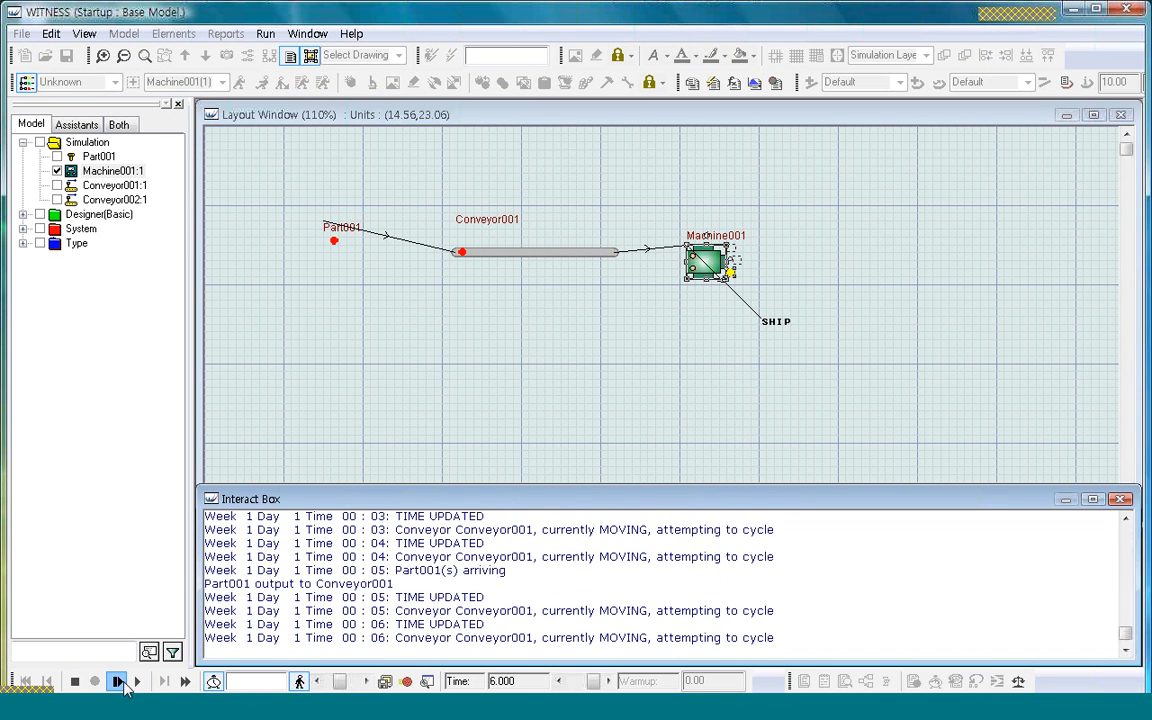
click(120, 683)
click(120, 683)
click(118, 681)
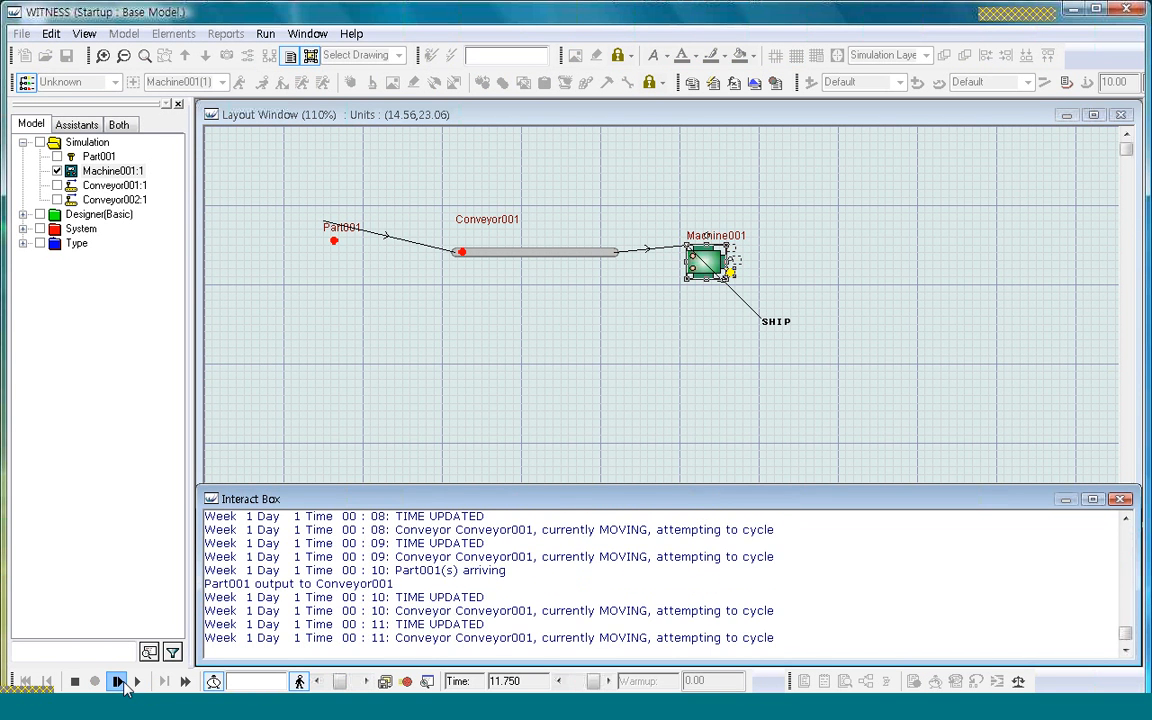
click(118, 681)
click(118, 681)
click(118, 681)
click(118, 681)
click(118, 681)
click(118, 681)
click(118, 681)
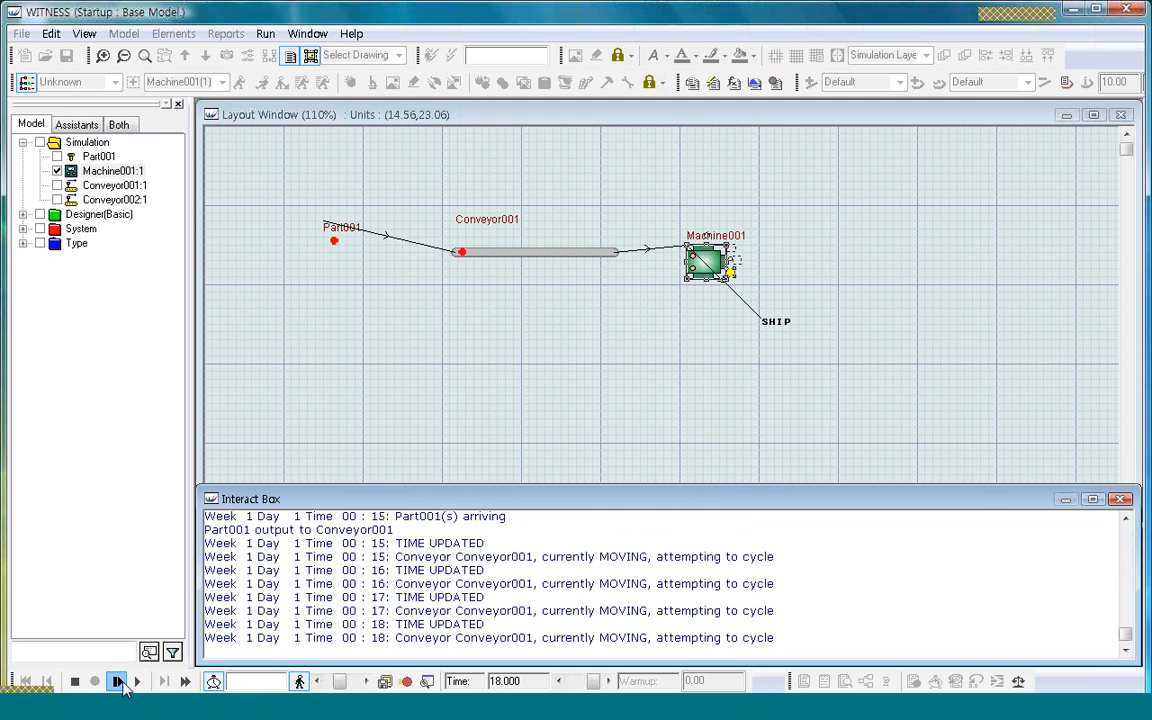
click(118, 681)
click(118, 681)
click(118, 681)
click(118, 681)
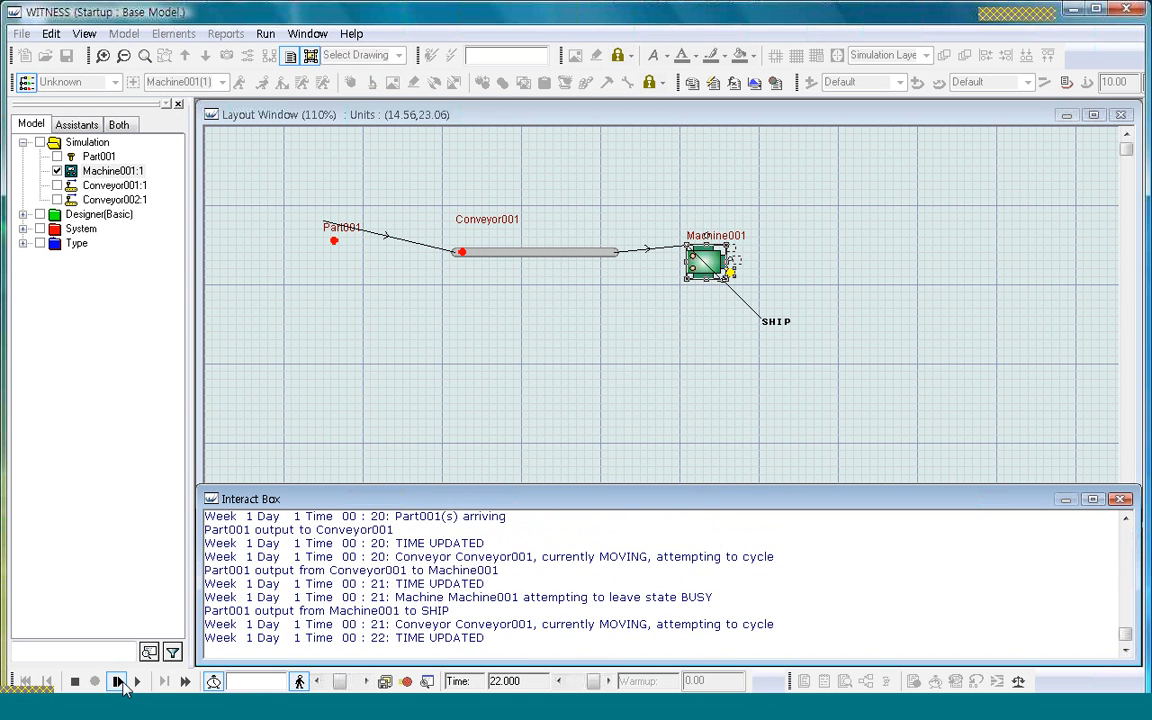
click(118, 681)
click(75, 682)
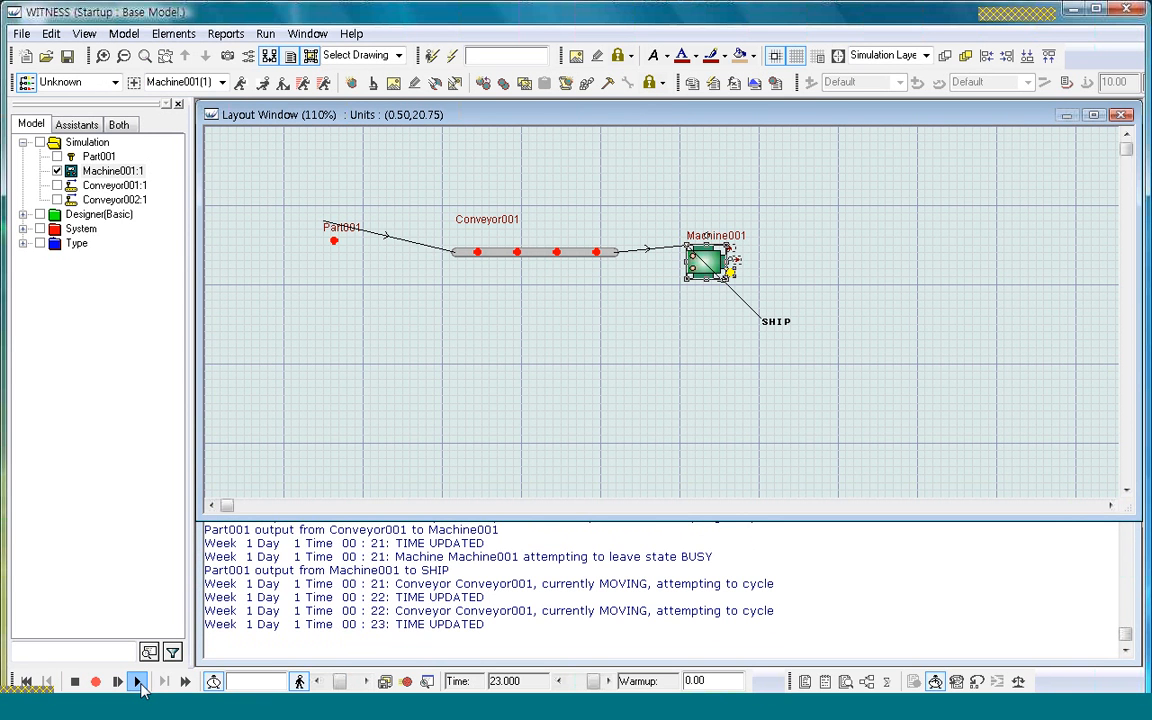
click(138, 681)
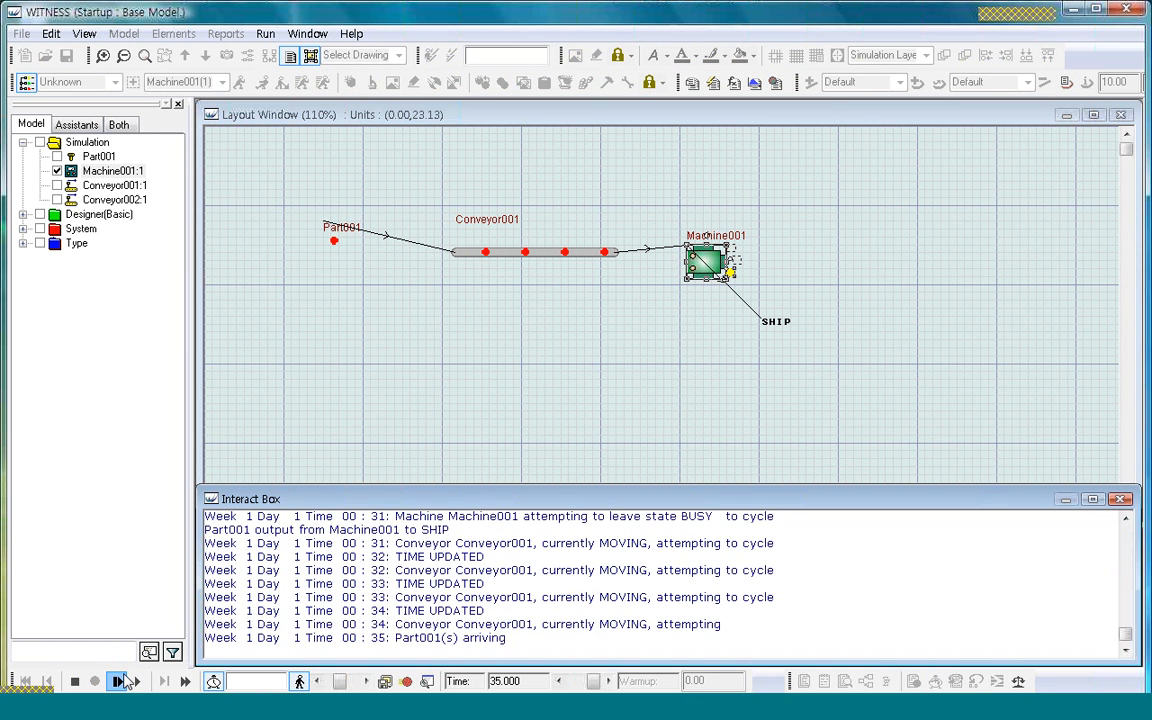
click(76, 681)
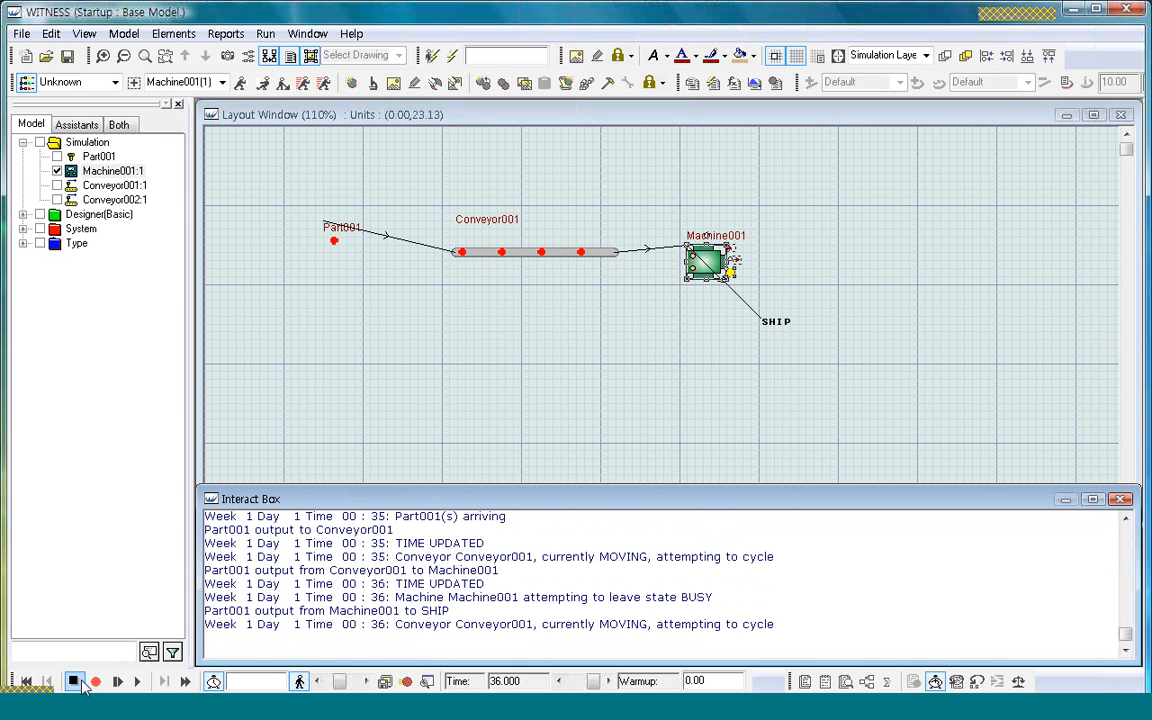
Break down Machine001, step the simulation to time 52 to observe the parts on Conveyor001, and stop it.
click(345, 455)
click(705, 262)
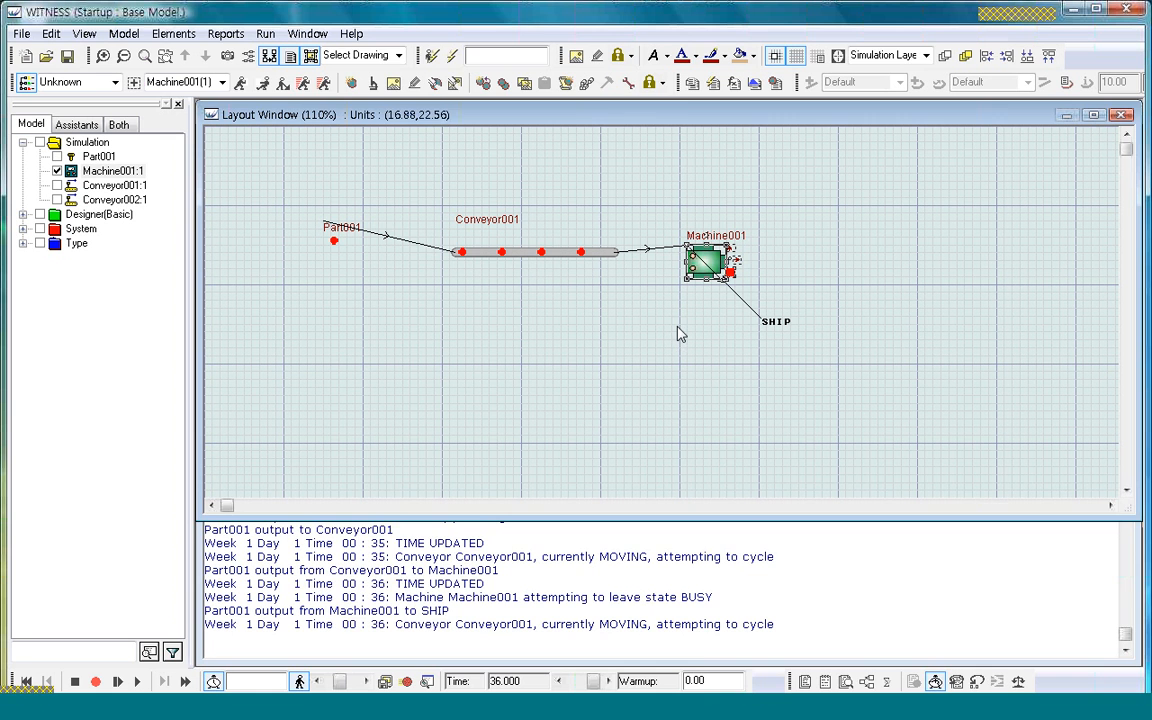
click(117, 681)
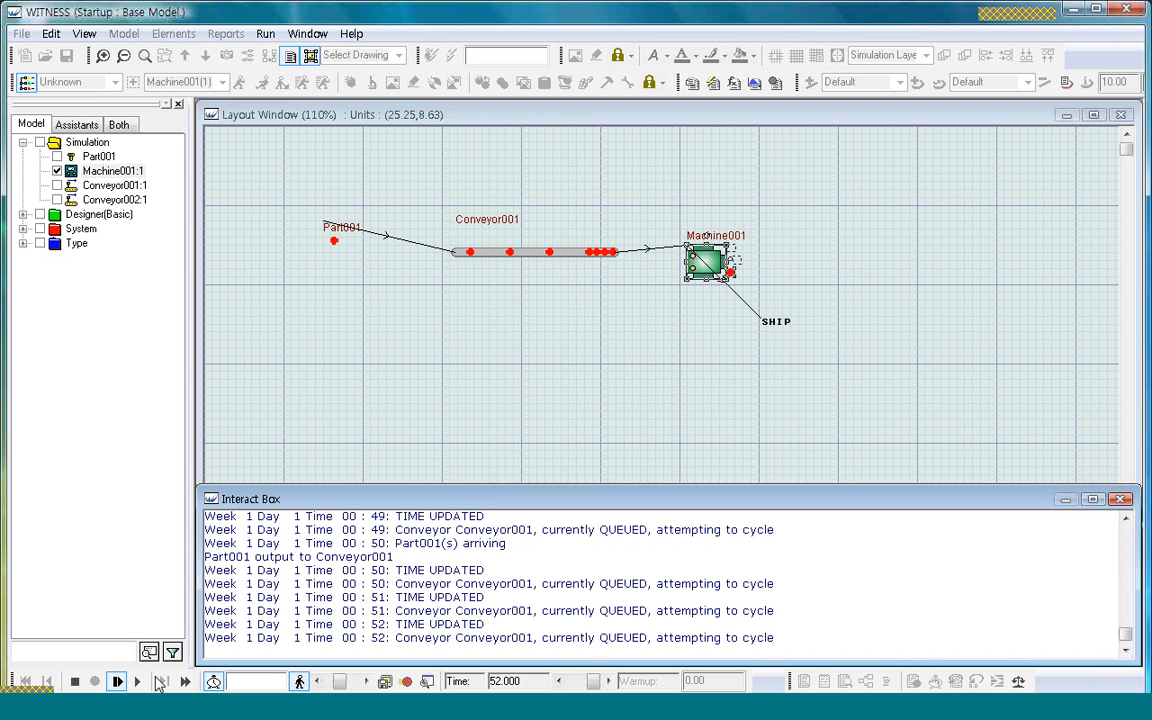
click(74, 682)
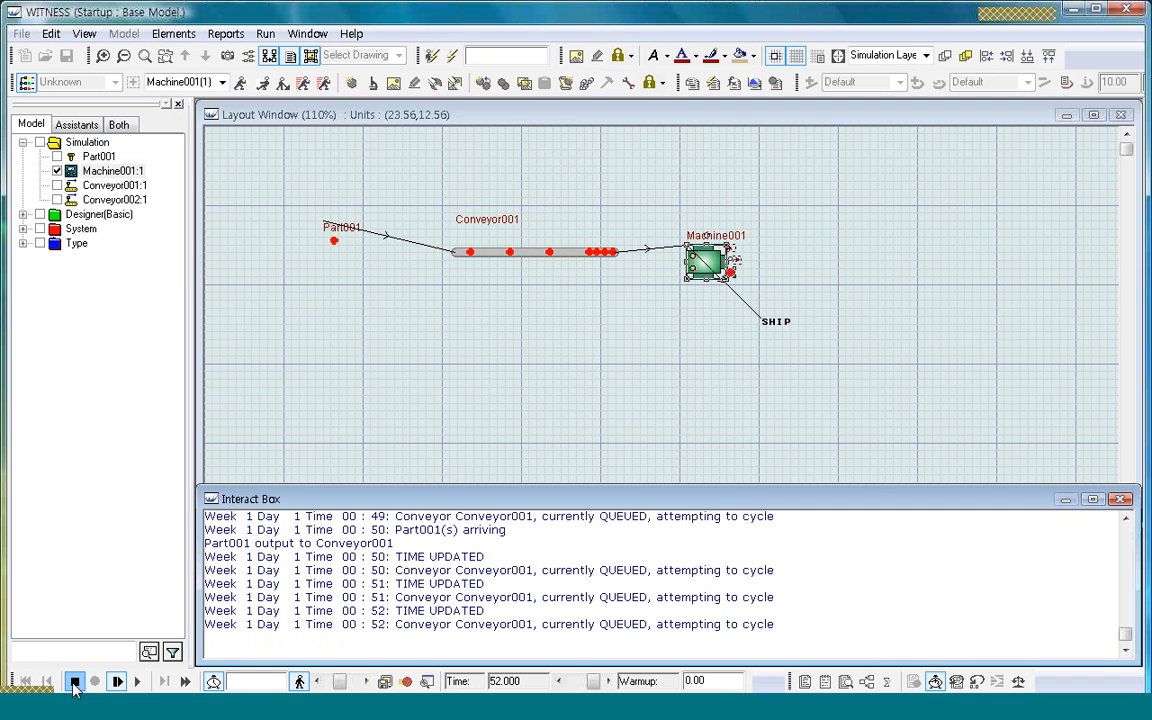
click(585, 331)
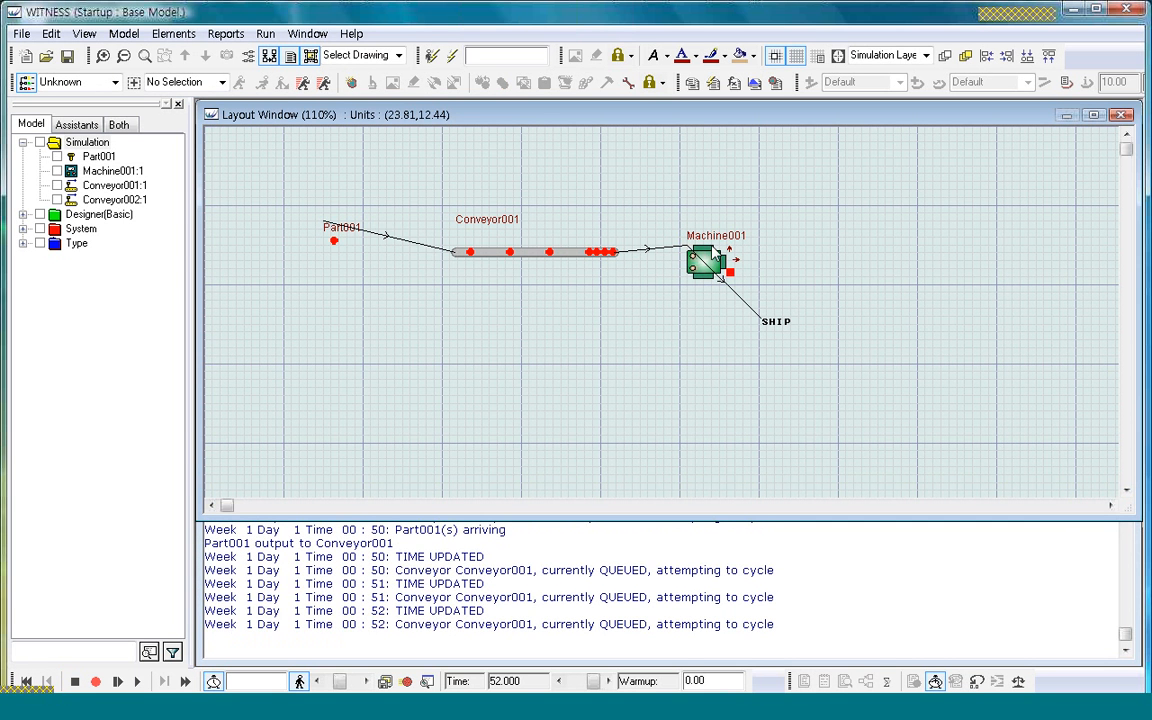
Open the details of Conveyor001, move the dialog clear of the conveyor, and examine its type options and length in parts.
click(556, 258)
double_click(556, 258)
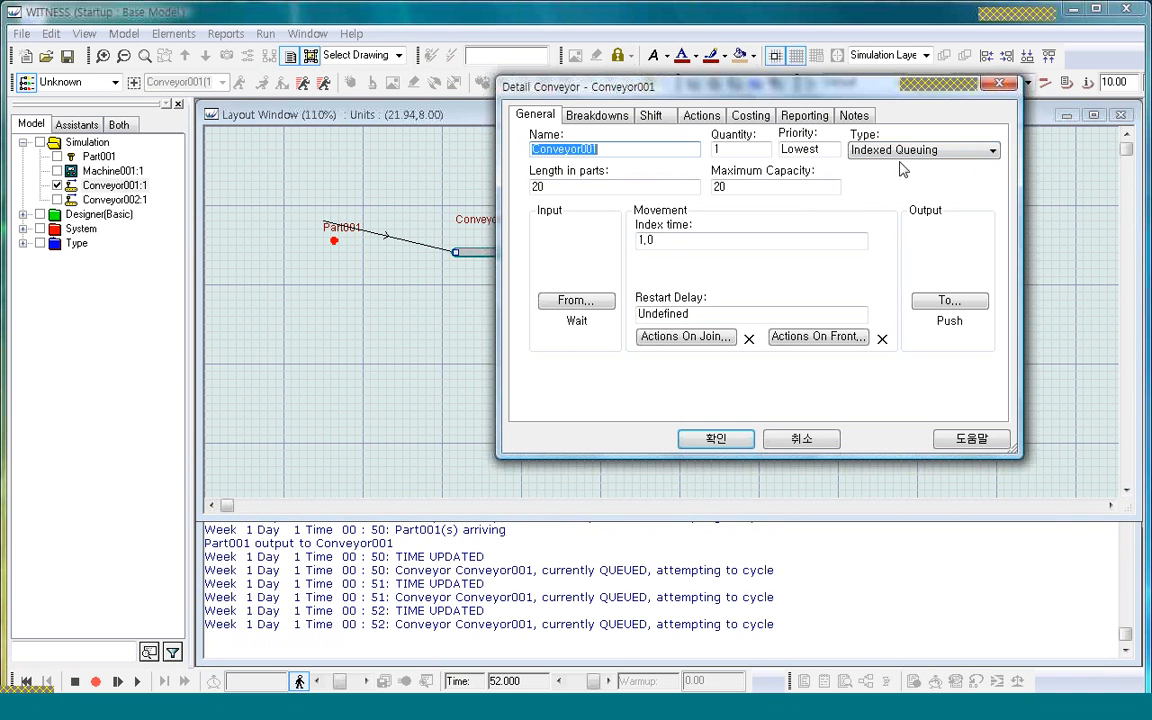
click(990, 150)
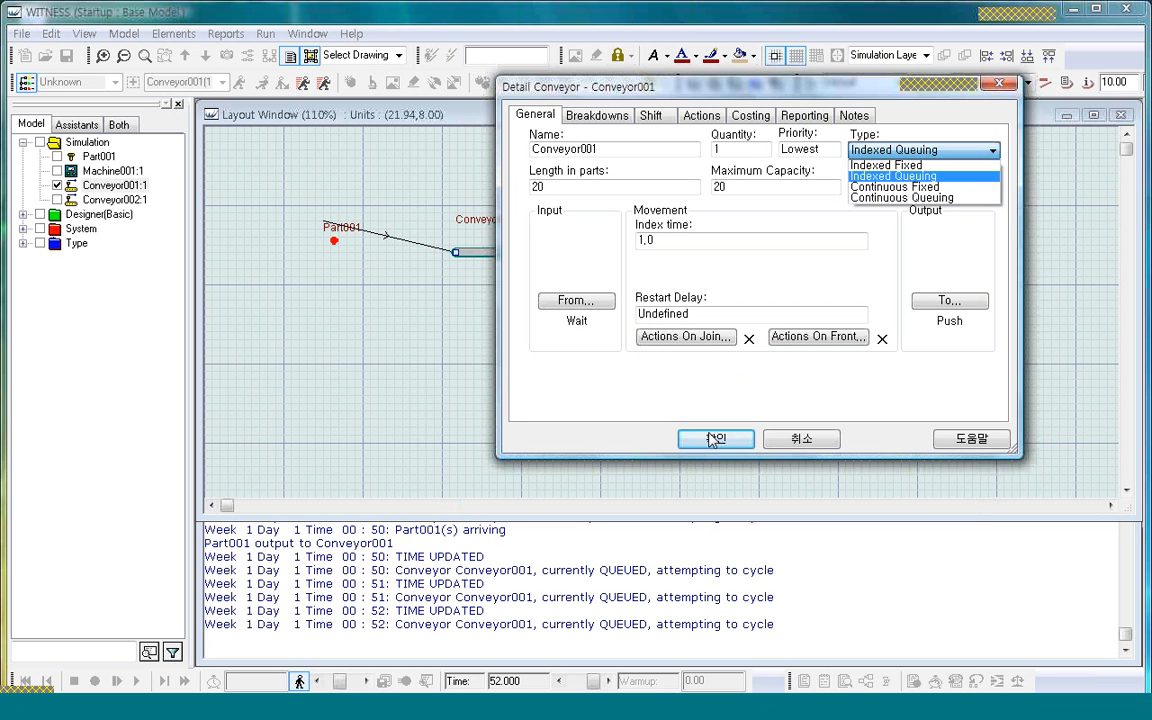
click(728, 90)
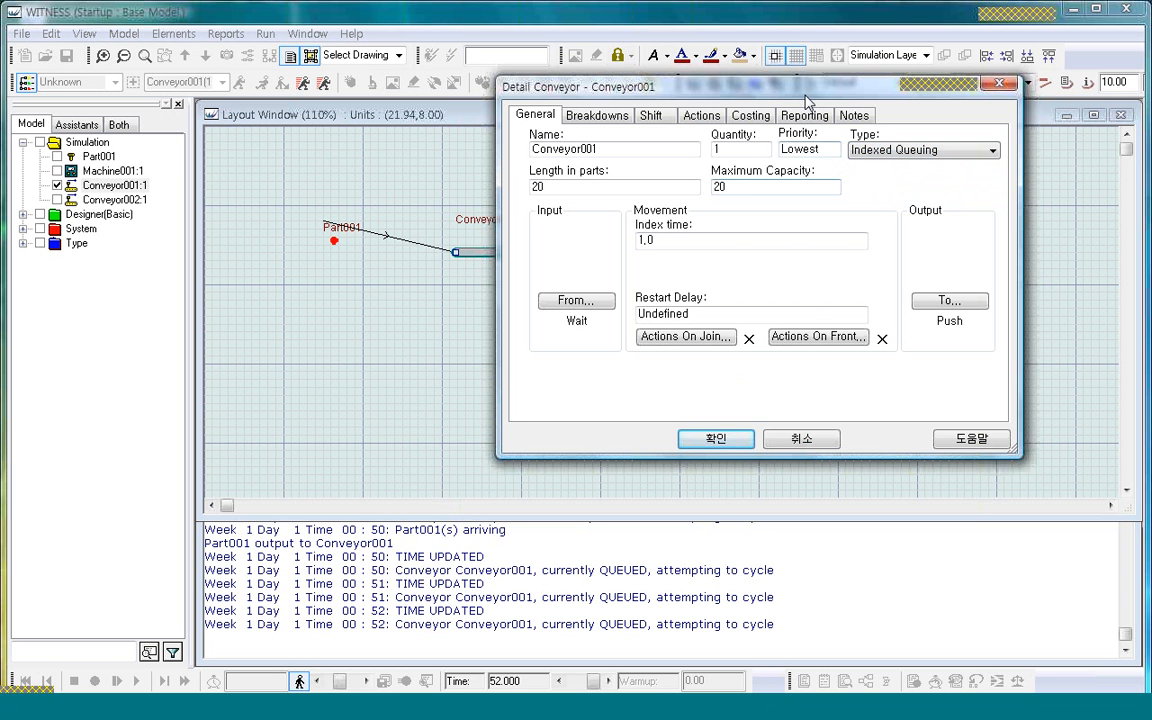
drag(809, 93, 806, 323)
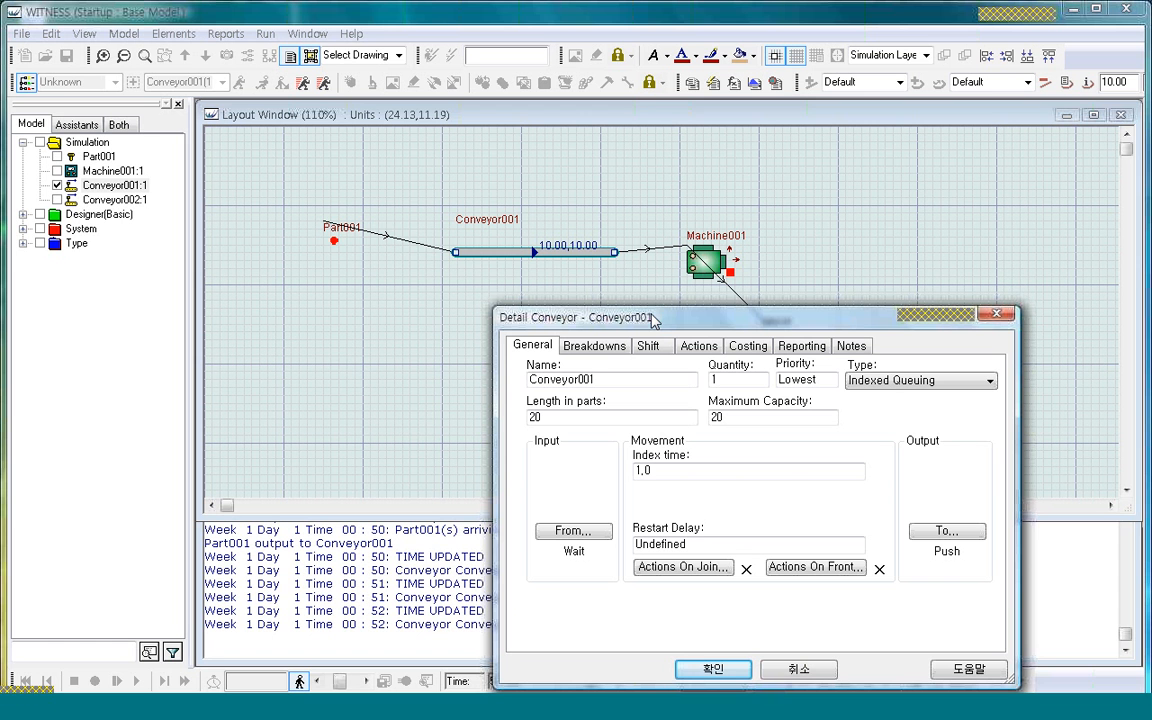
click(588, 416)
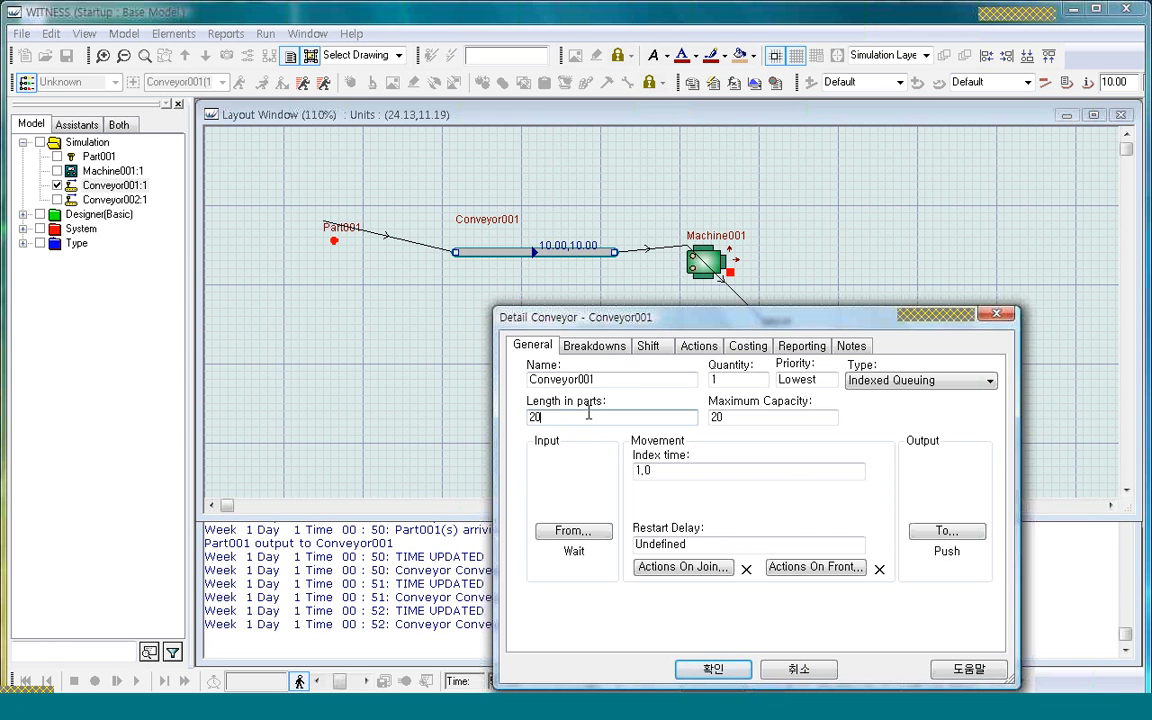
drag(588, 416, 521, 425)
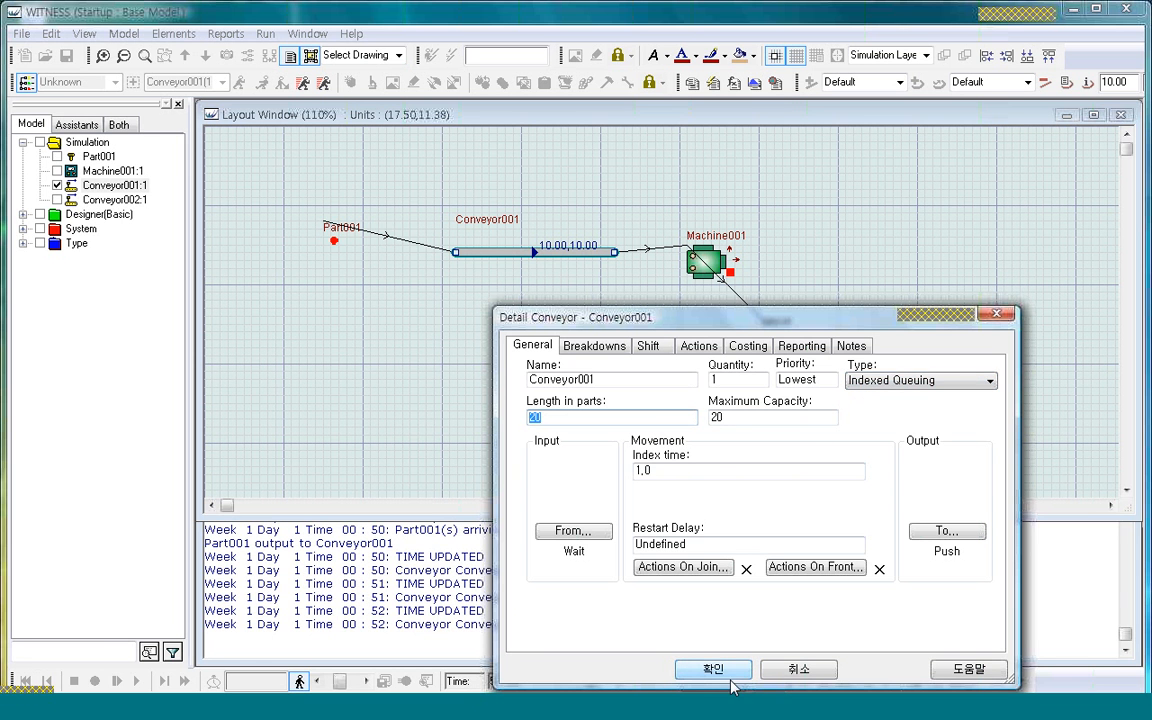
Switch Conveyor001's type to Continuous Fixed and back to Indexed Fixed to compare how the length is defined.
click(982, 386)
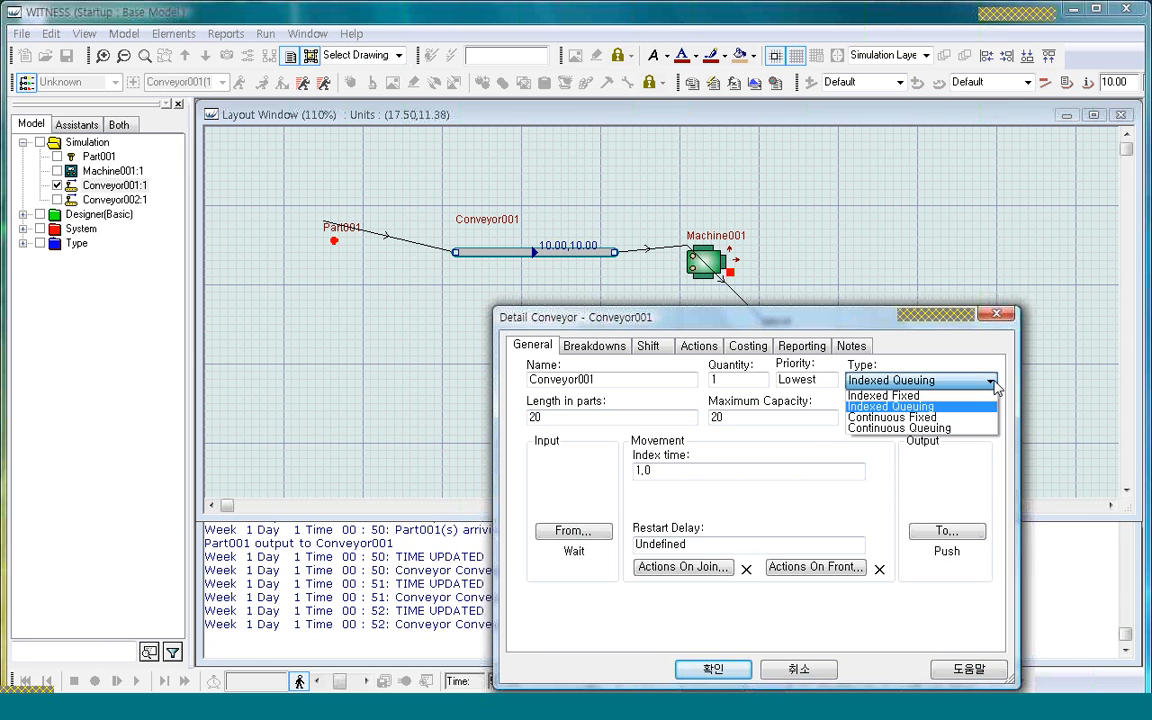
click(914, 418)
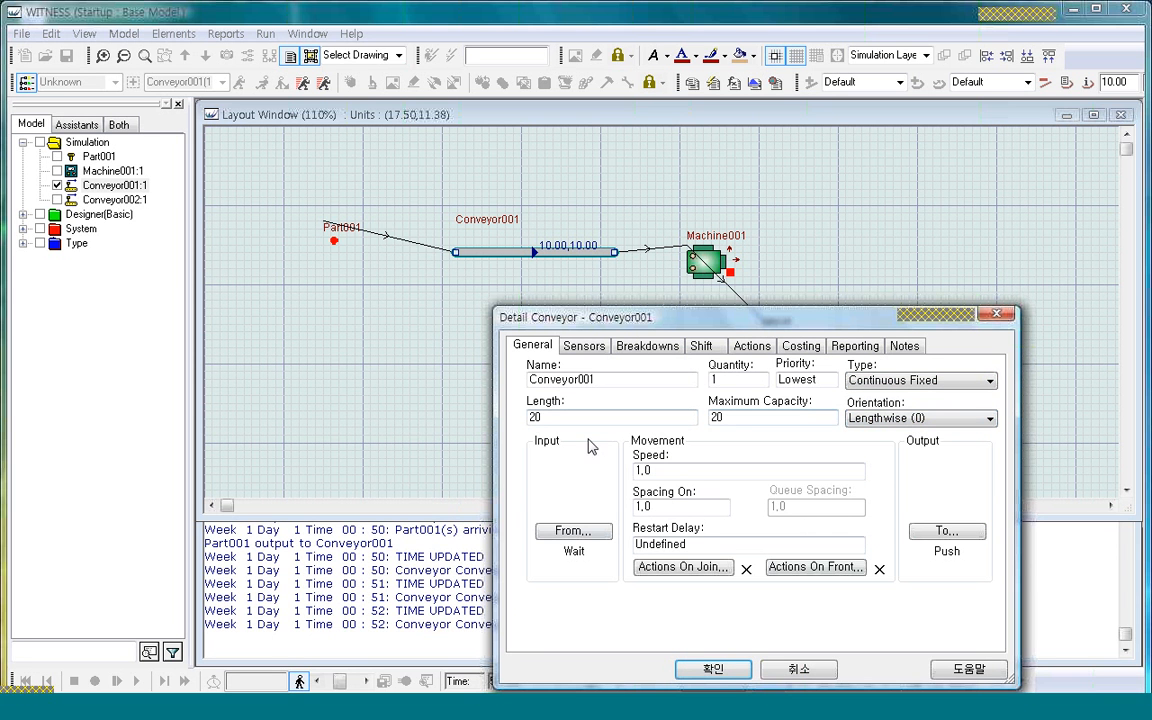
double_click(536, 417)
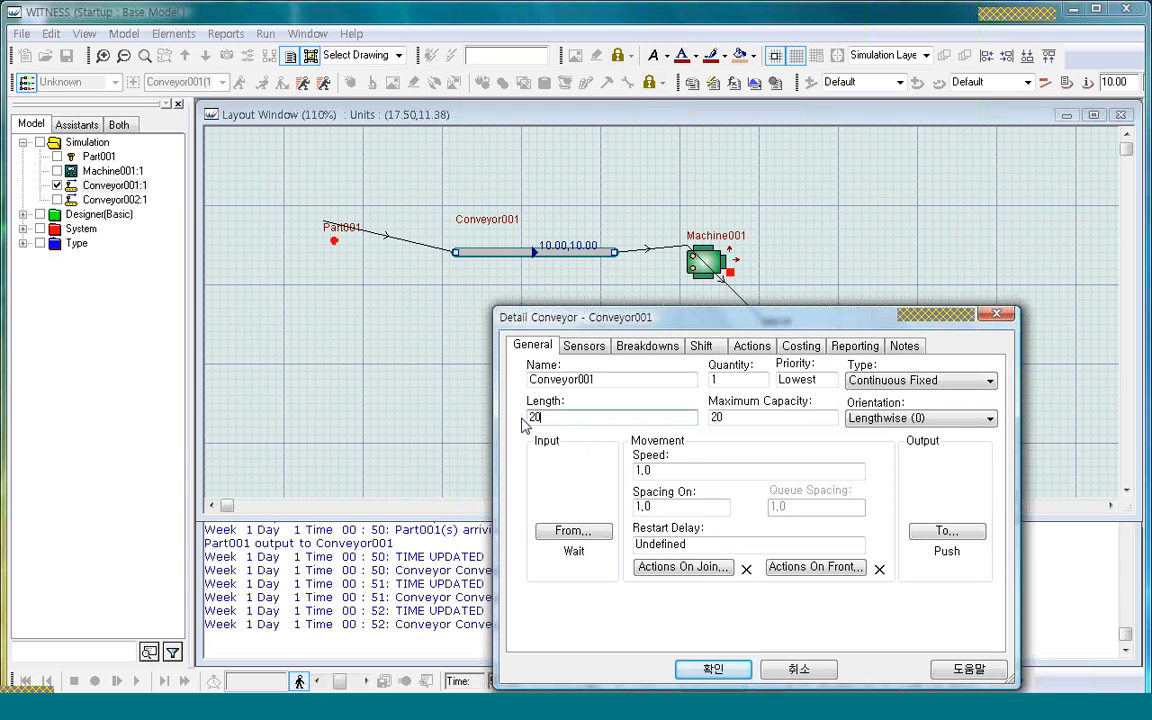
click(990, 381)
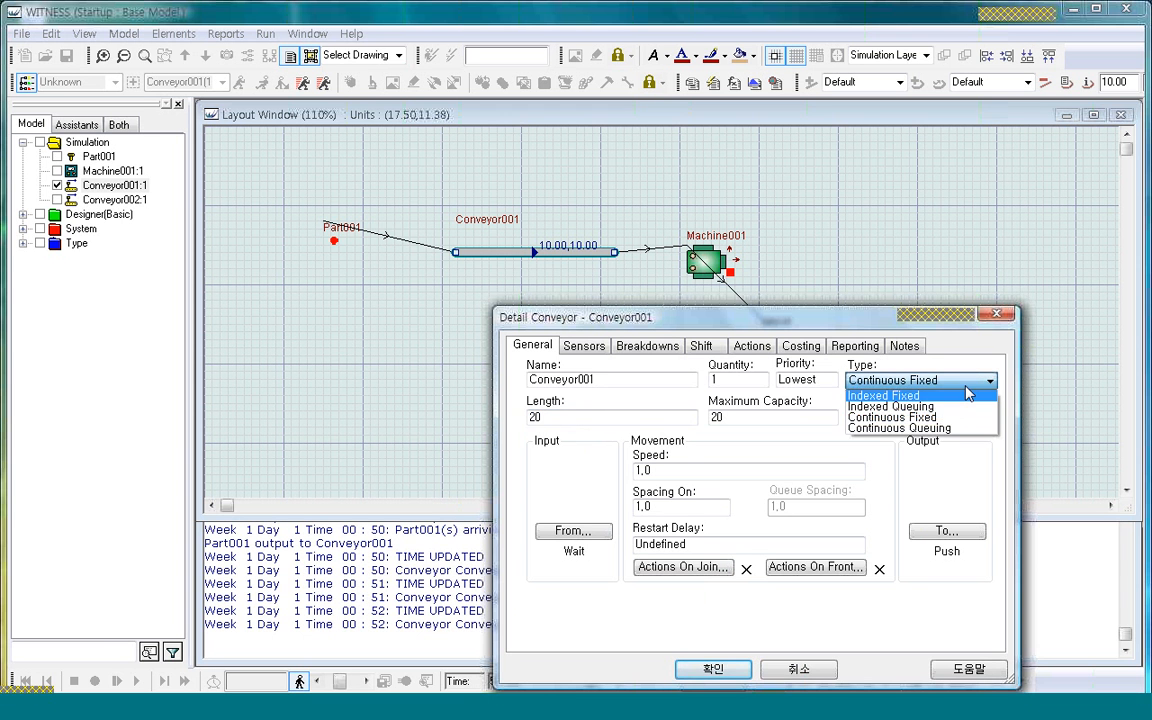
click(921, 395)
click(560, 417)
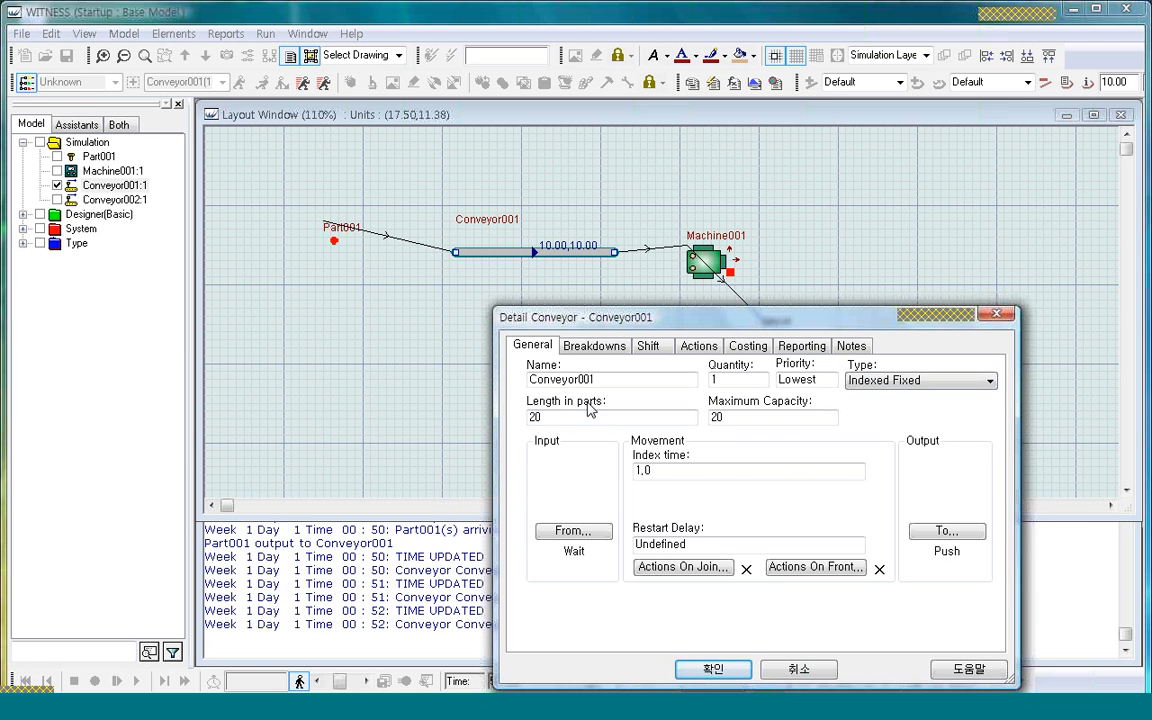
double_click(535, 417)
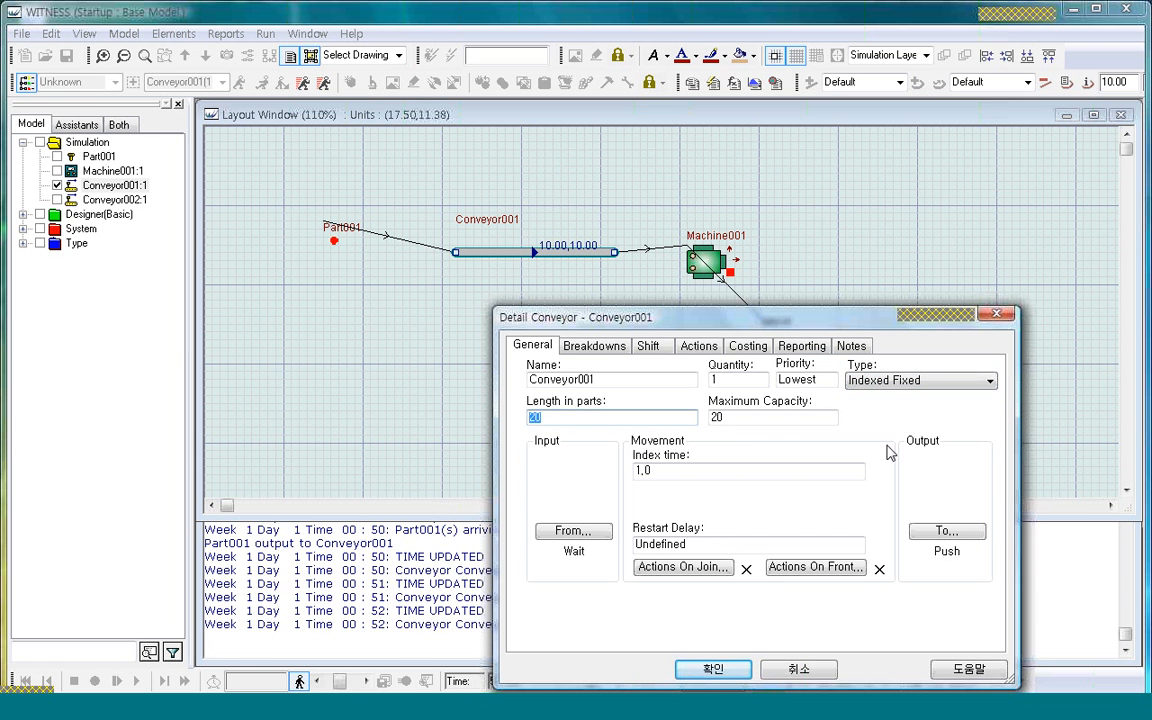
Set Conveyor001's type to Continuous Fixed, review its length and spacing settings, and confirm the conveyor details.
click(992, 388)
click(992, 388)
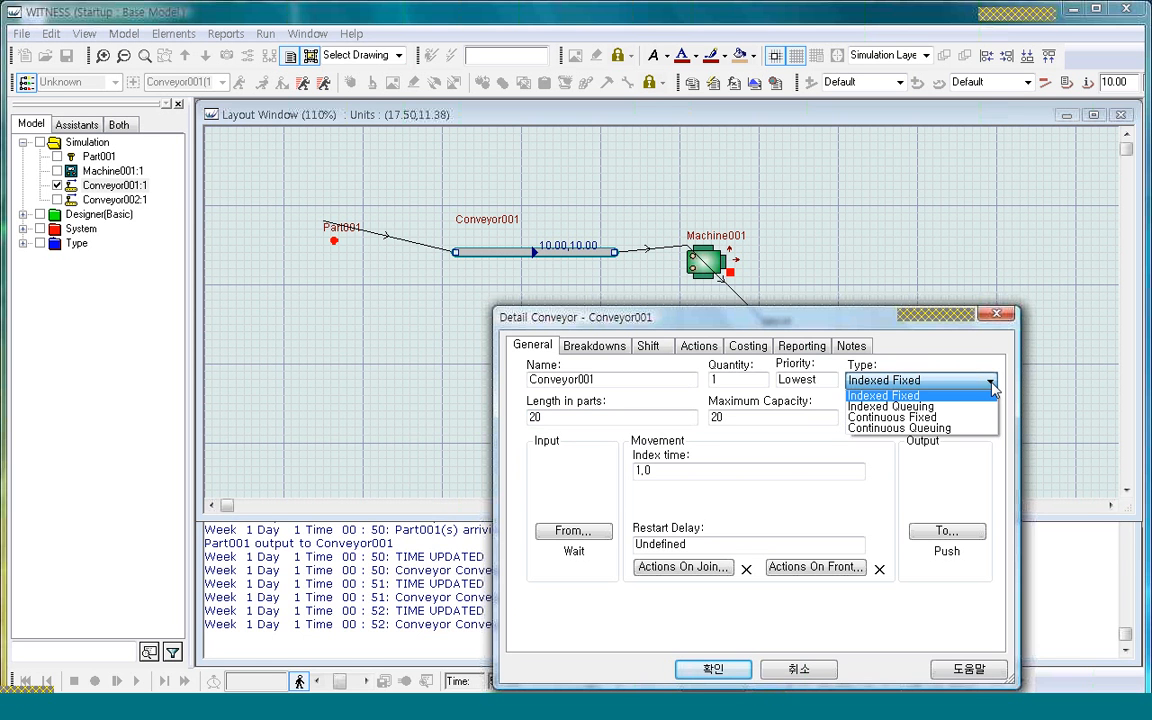
click(896, 420)
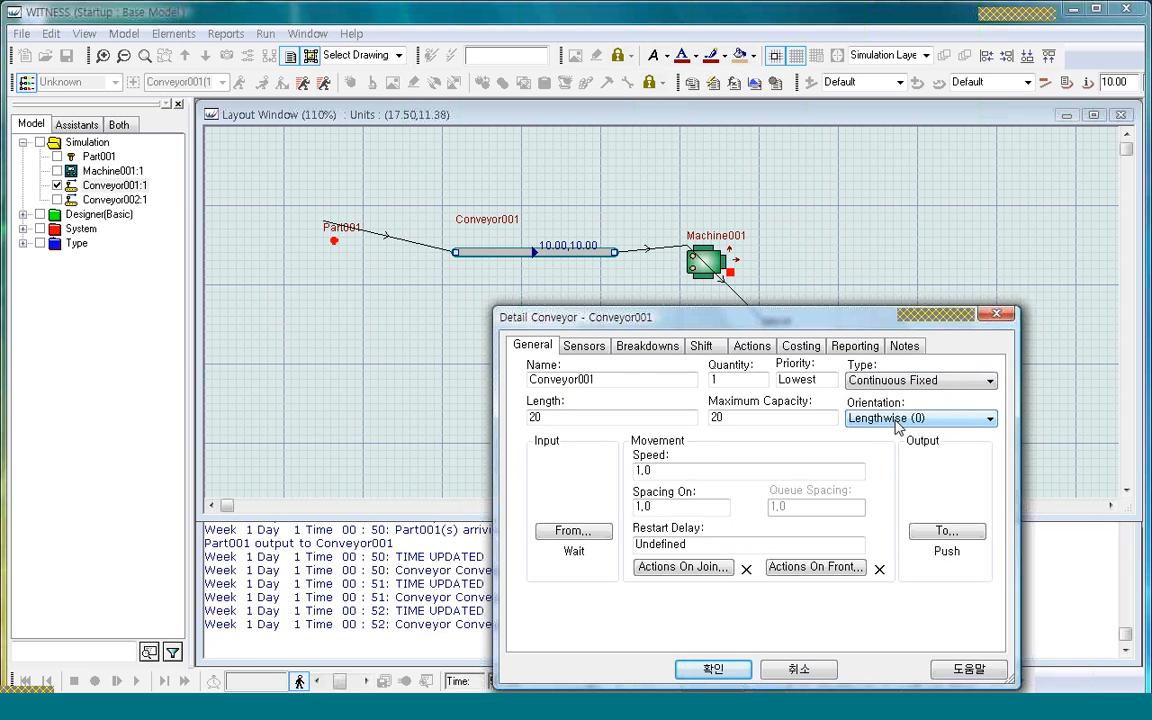
click(569, 418)
double_click(570, 419)
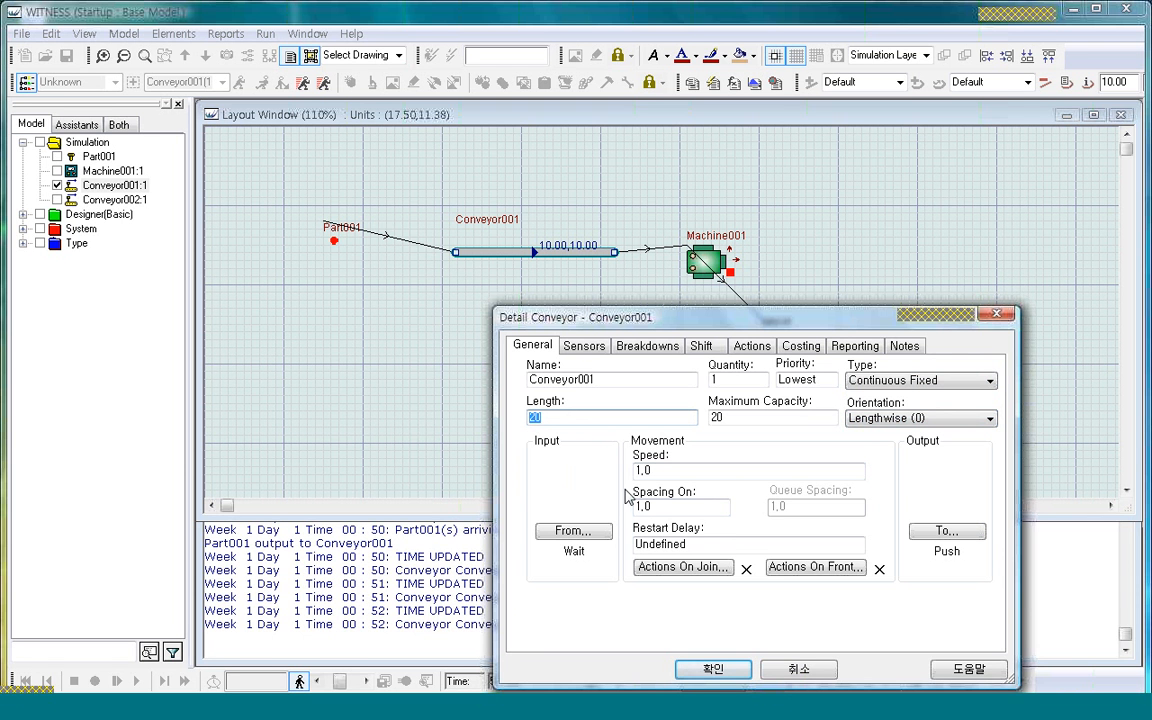
click(537, 418)
double_click(536, 418)
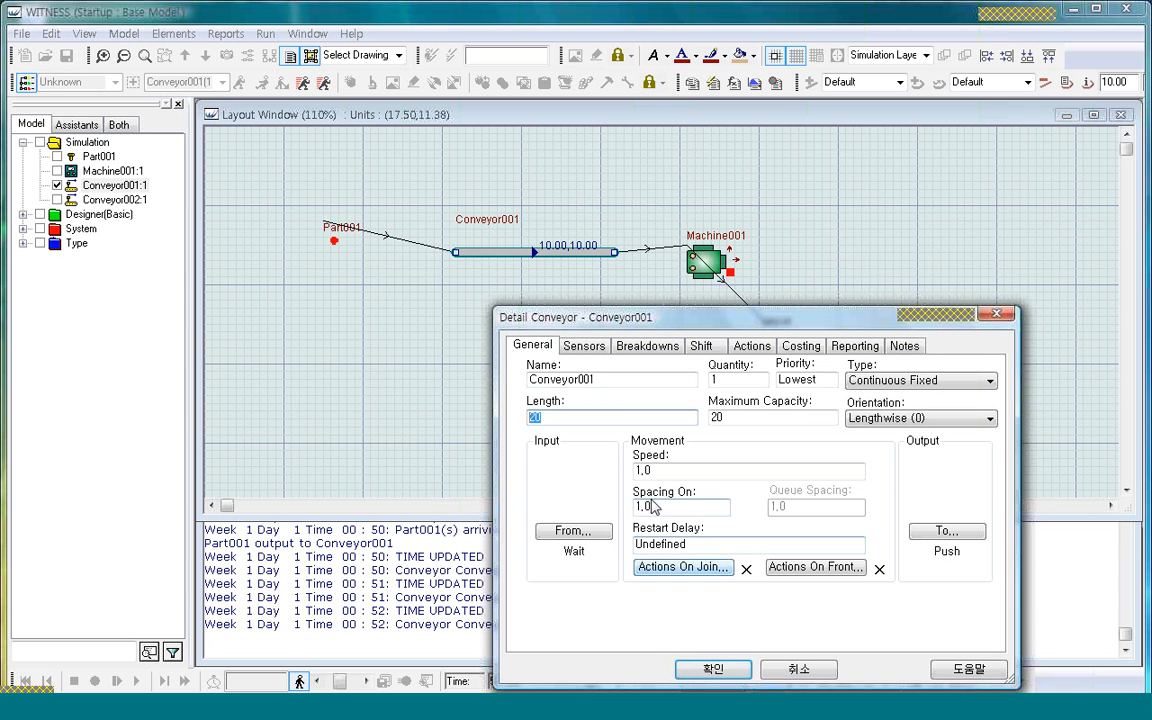
click(733, 671)
click(579, 386)
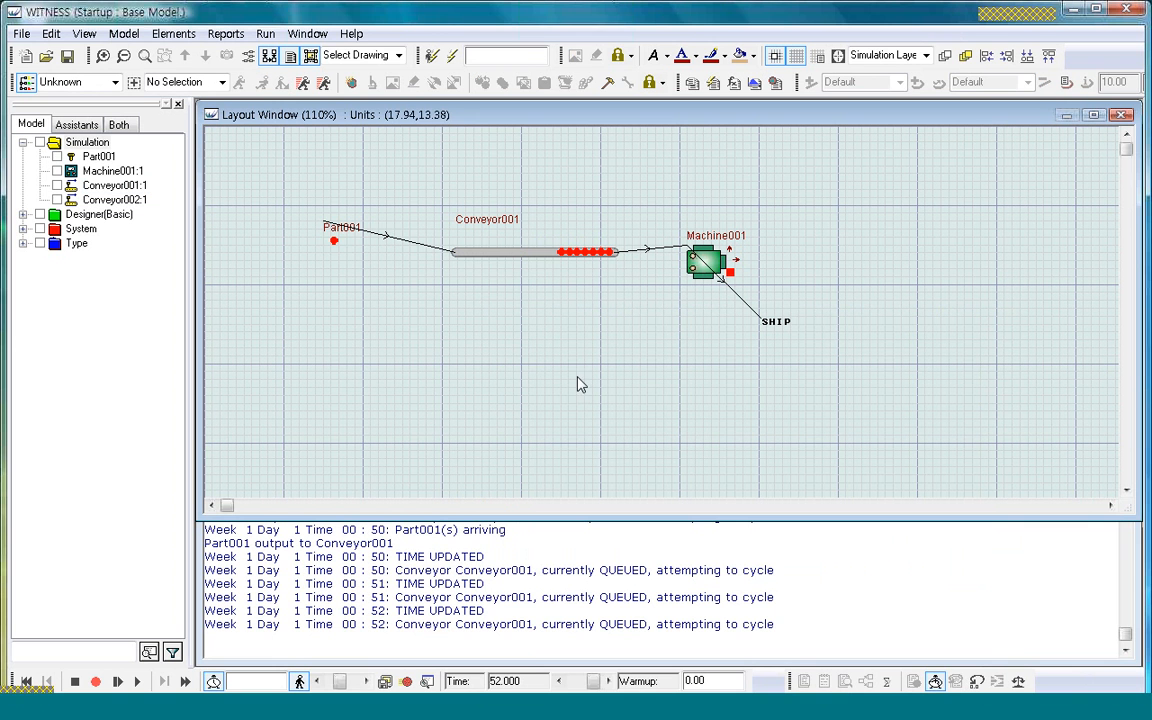
Open the actions on create in Part001's details and enter length=uniform(1,5).
click(335, 244)
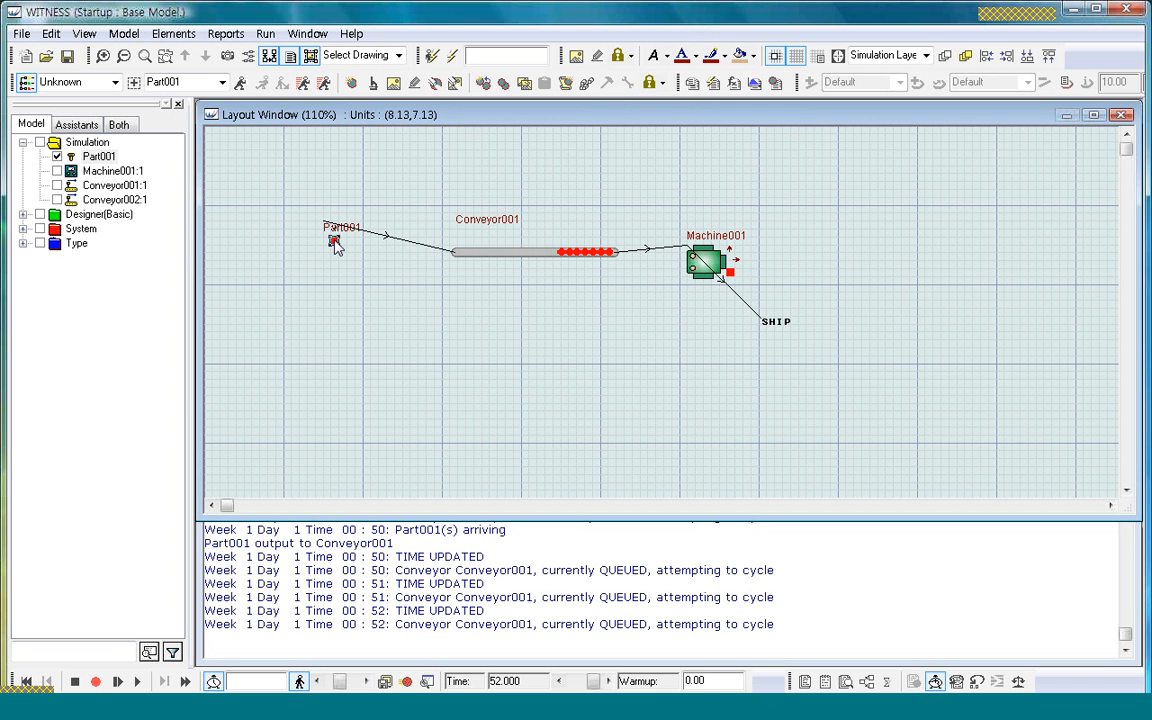
double_click(335, 245)
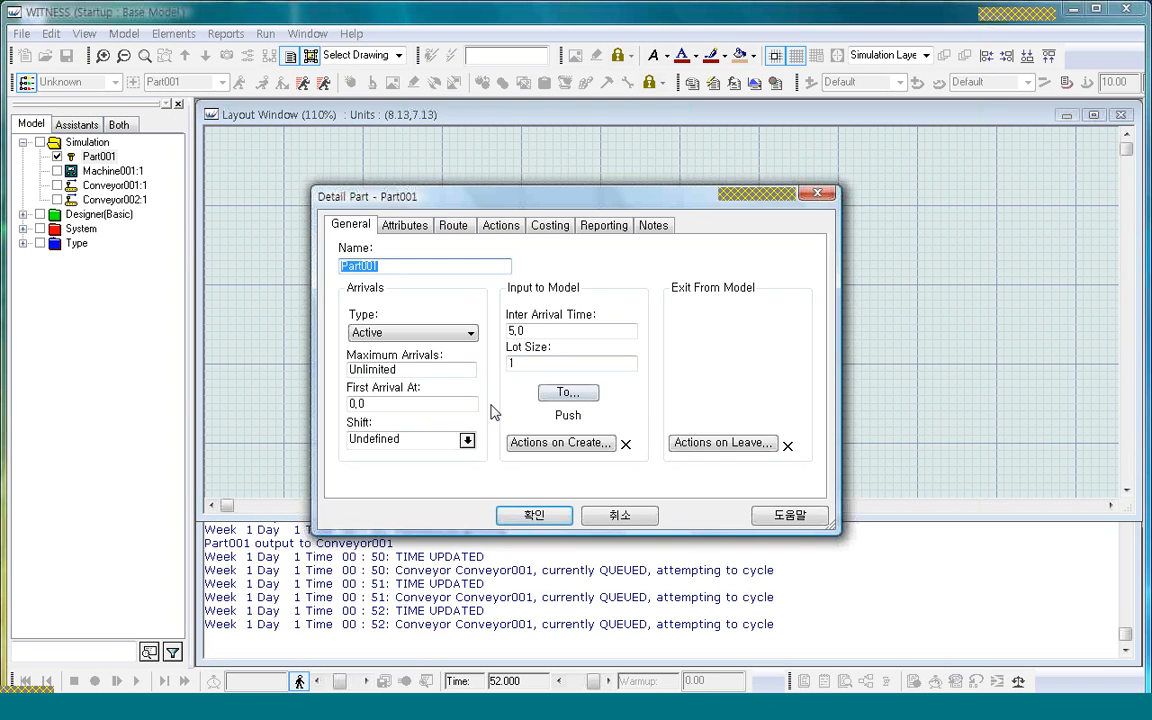
click(578, 447)
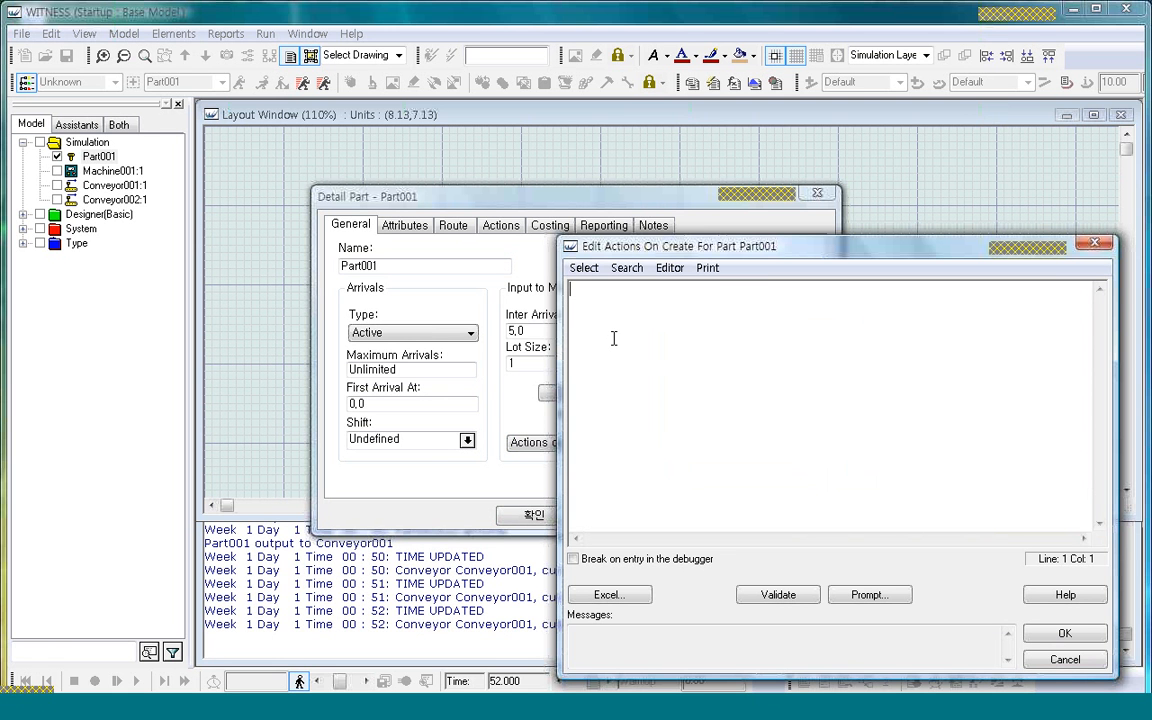
text(I)
text(ength=)
text((unif)
text(orm)
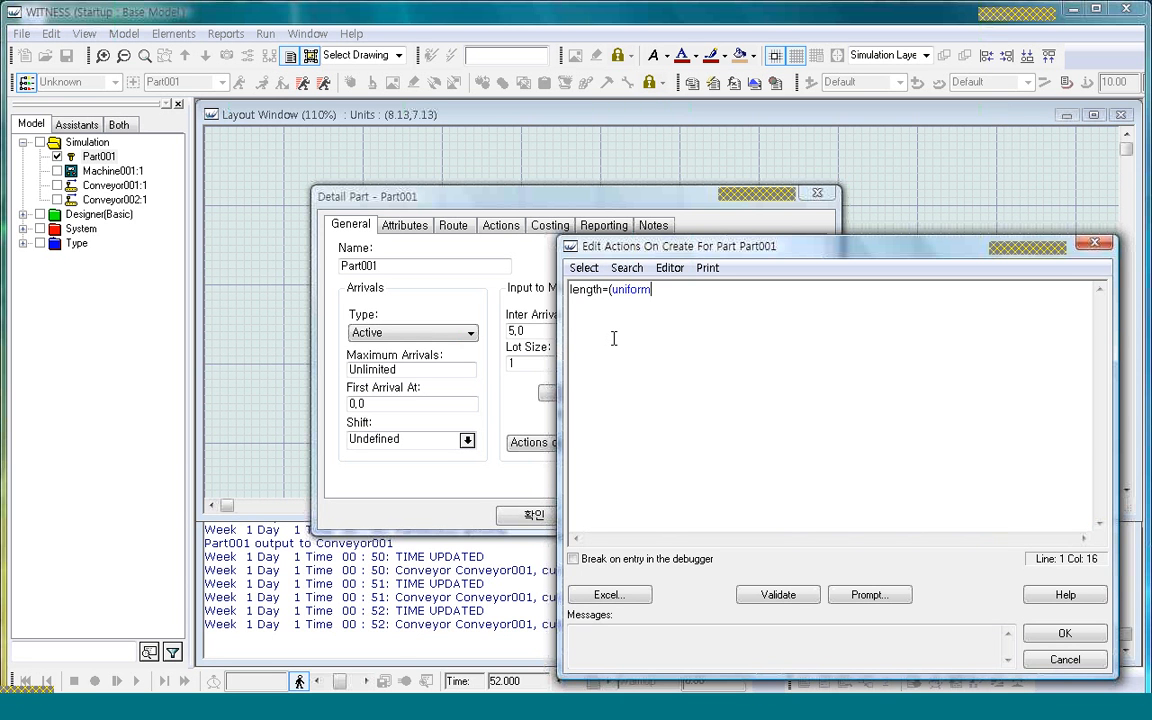
key(BackSpace)
key(BackSpace)
key(BackSpace)
key(BackSpace)
key(BackSpace)
key(BackSpace)
key(BackSpace)
key(BackSpace)
text(un)
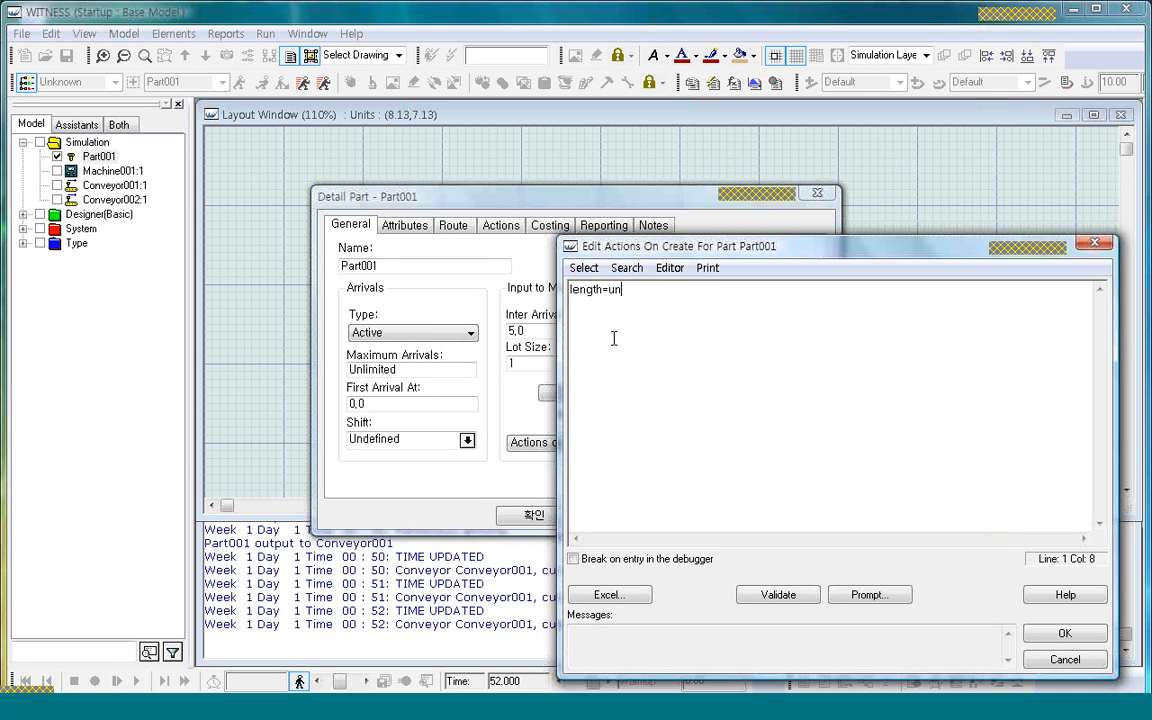
text(iform()
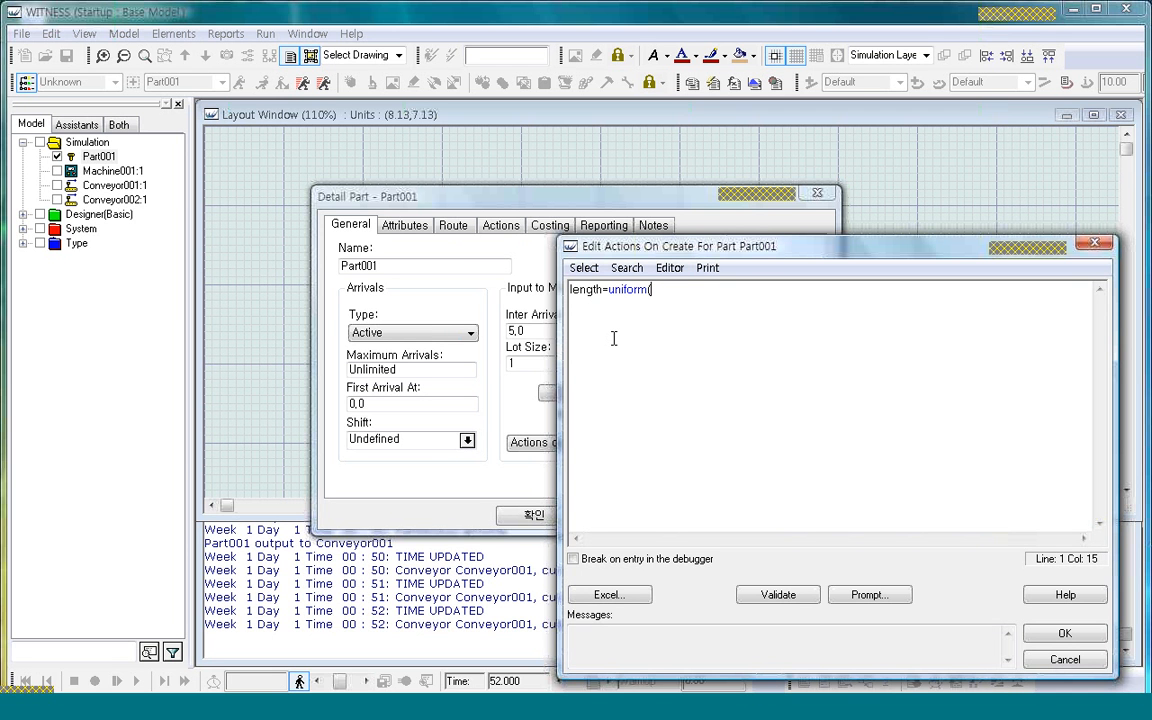
text(1,5))
Validate the create action and confirm both the action editor and Part001's details.
click(776, 595)
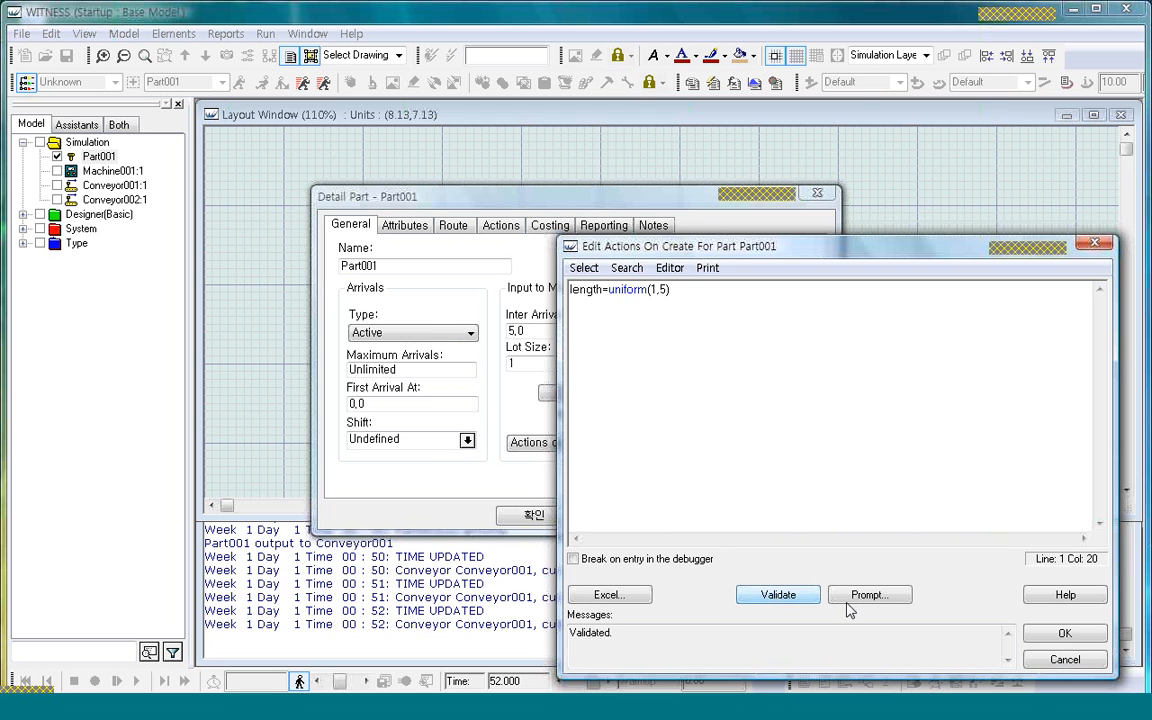
click(1063, 633)
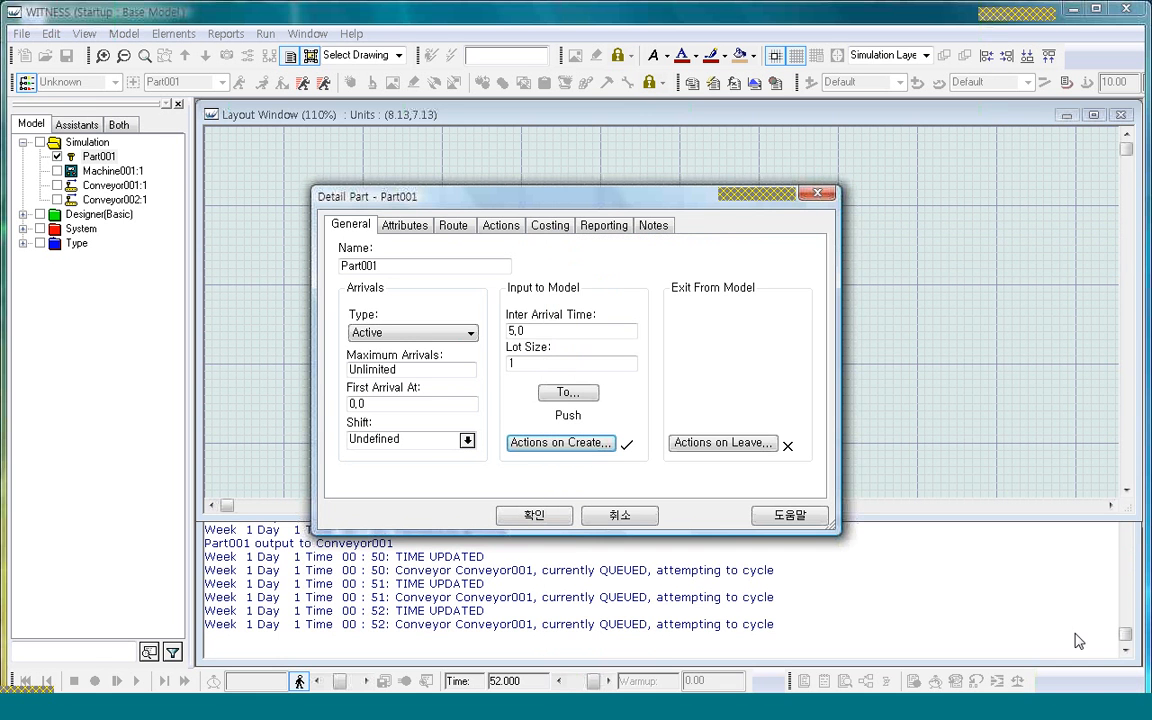
click(543, 515)
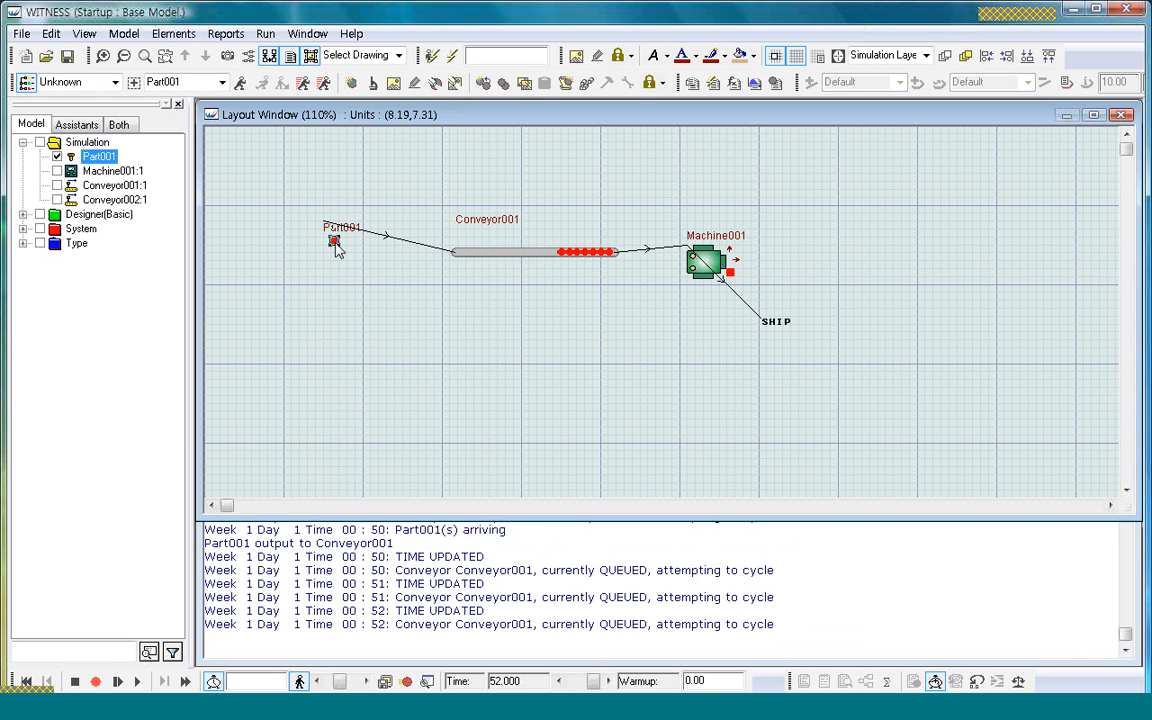
Open Part001's display style and choose icon 412, the solid 8 x 8 mono square.
right_click(336, 247)
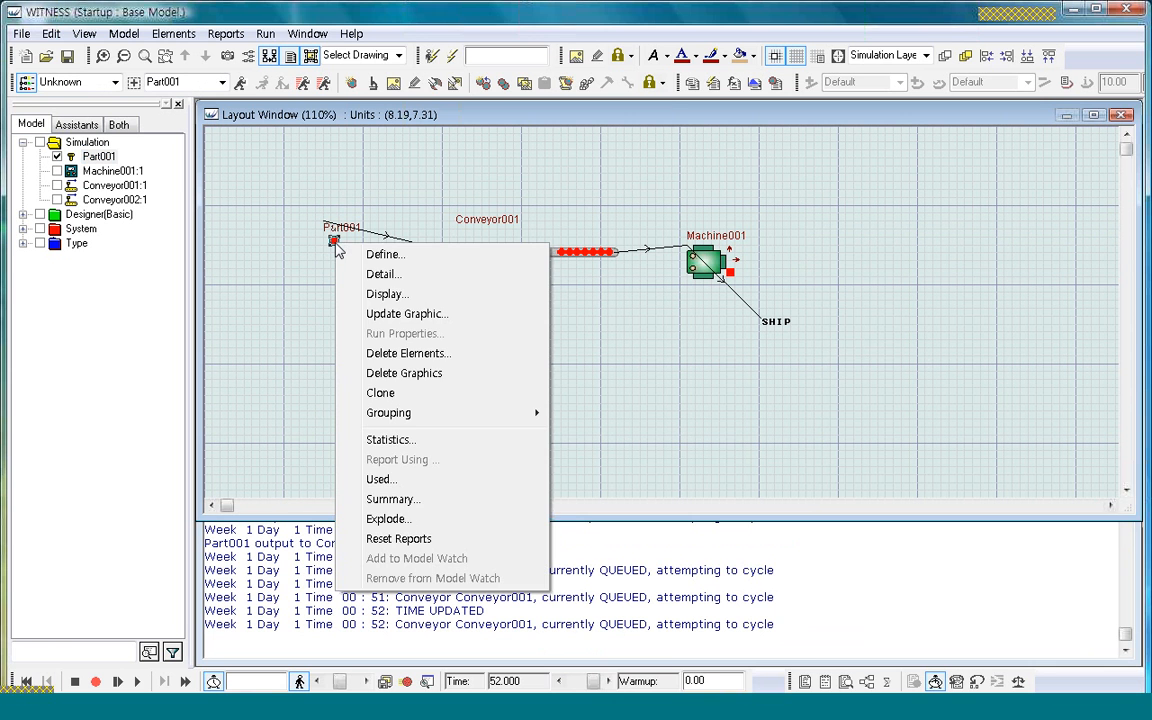
click(400, 296)
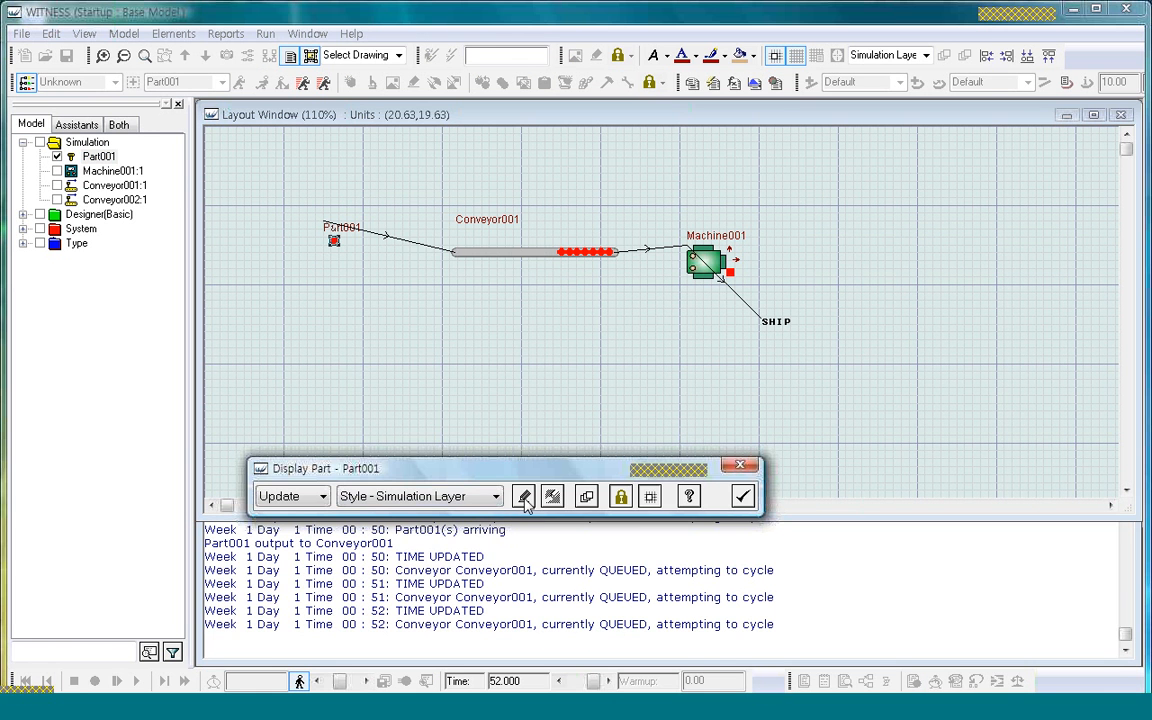
click(524, 497)
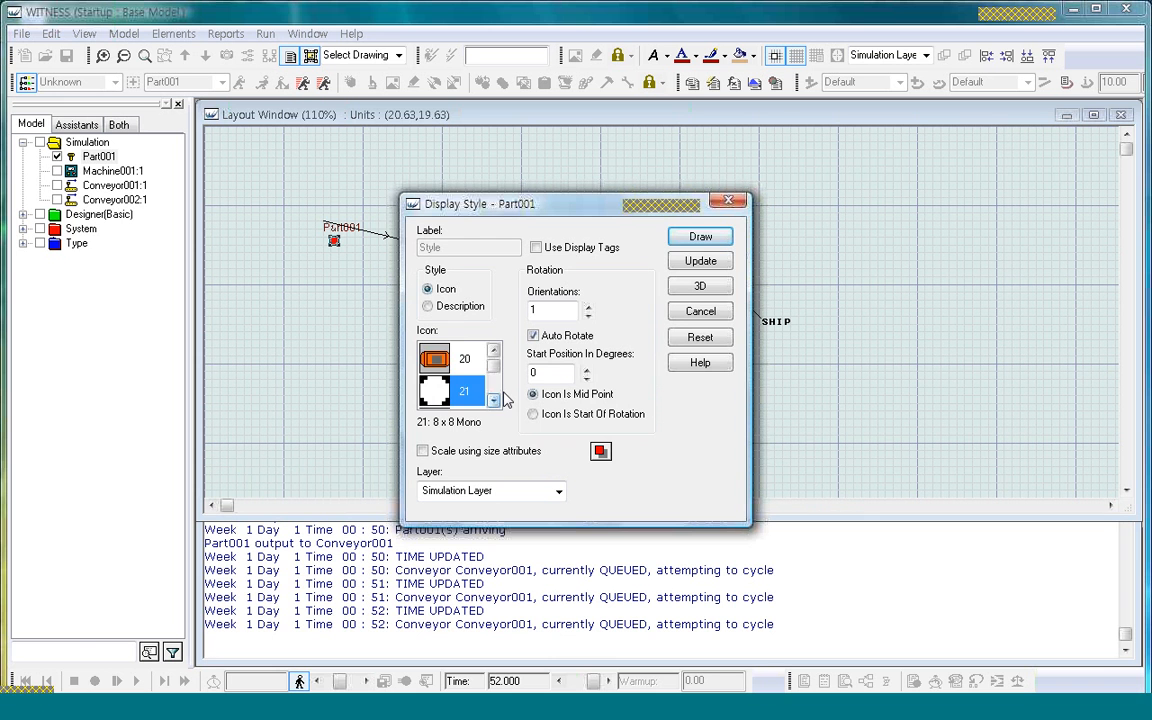
click(493, 400)
click(493, 400)
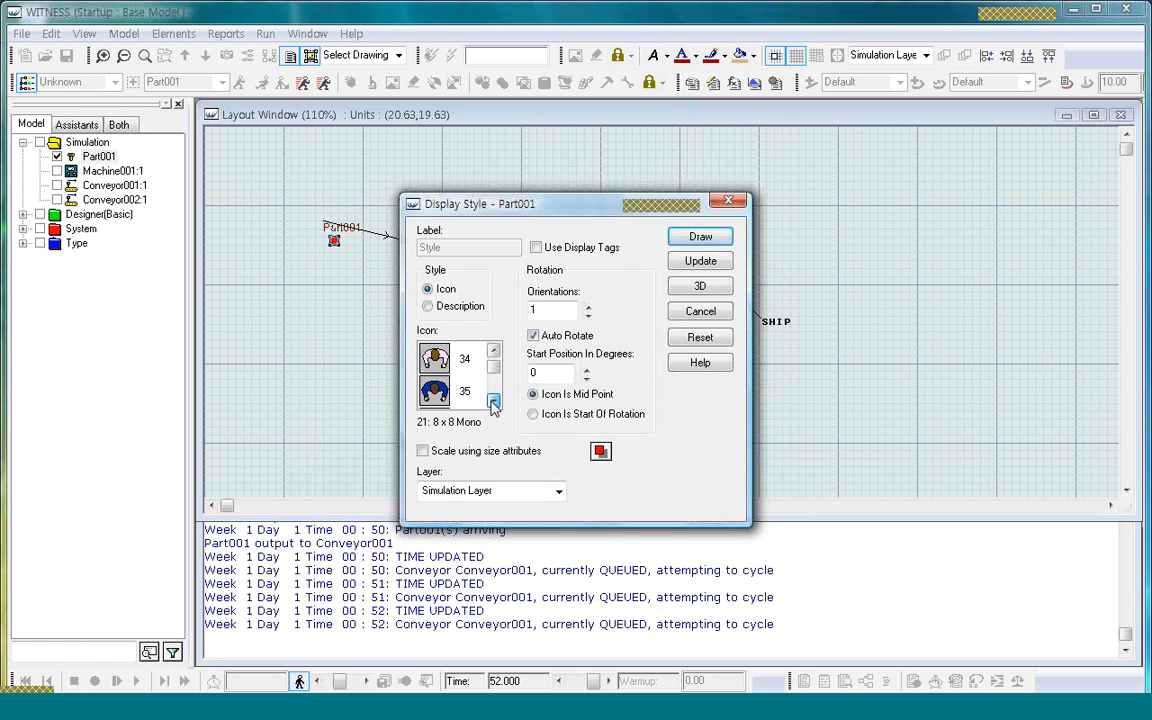
click(493, 400)
click(493, 400)
click(493, 400)
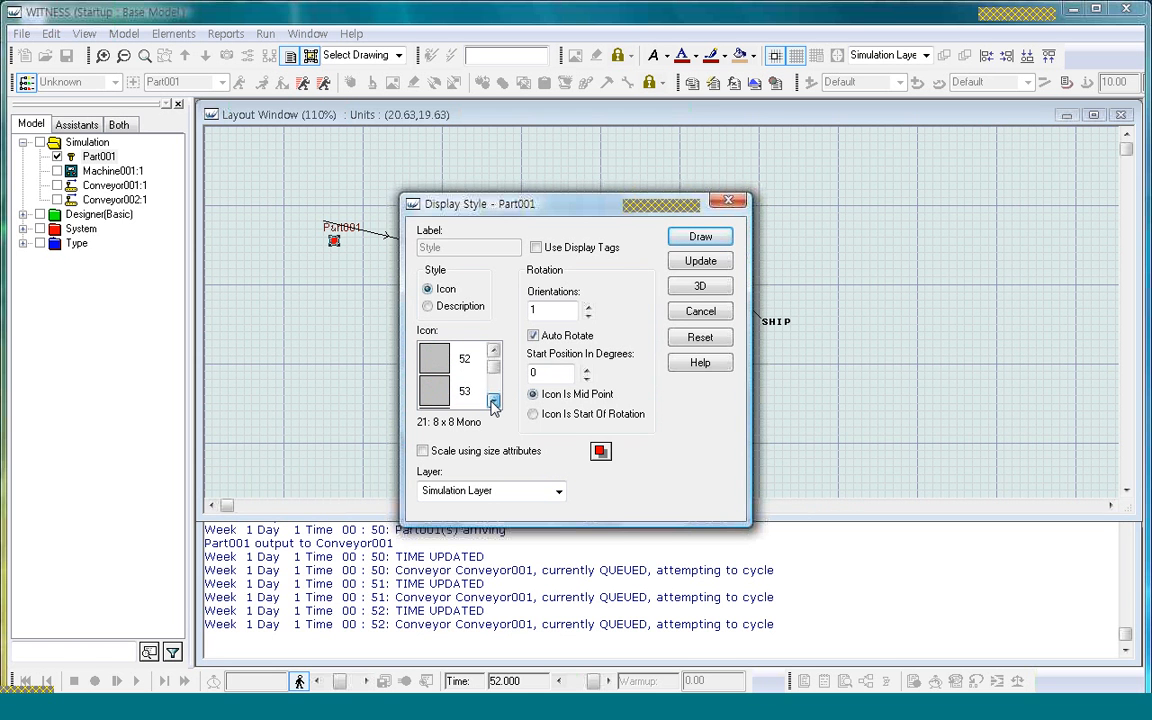
click(493, 400)
click(493, 400)
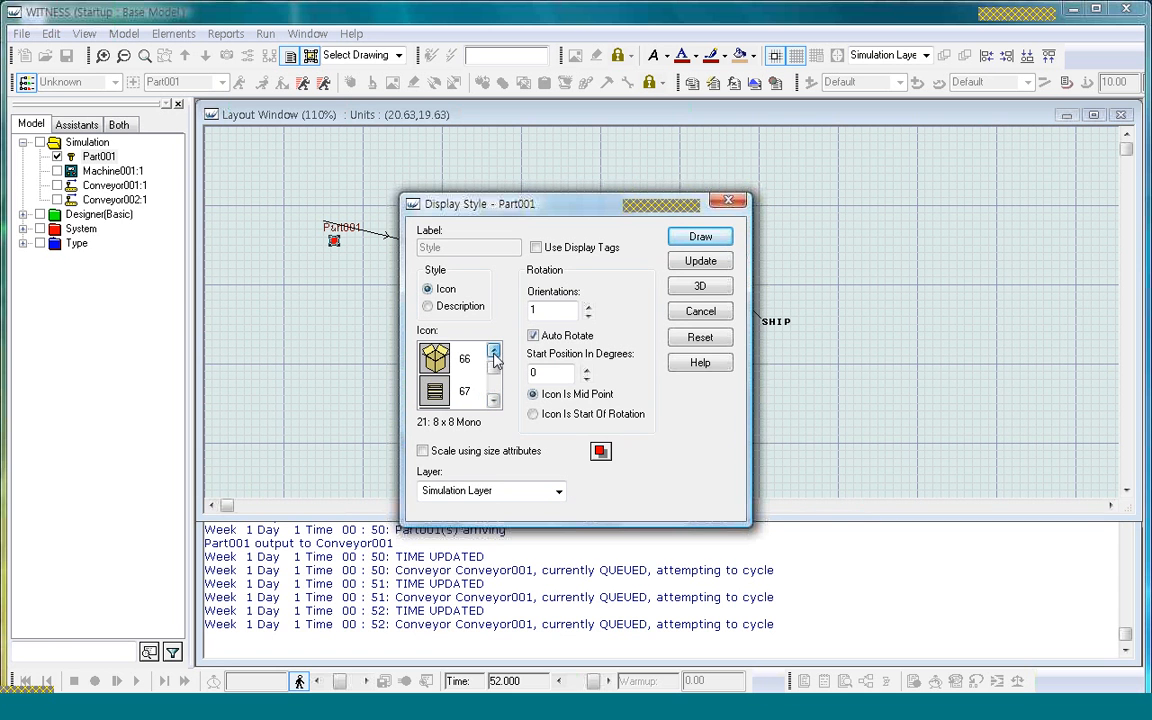
drag(495, 361, 493, 392)
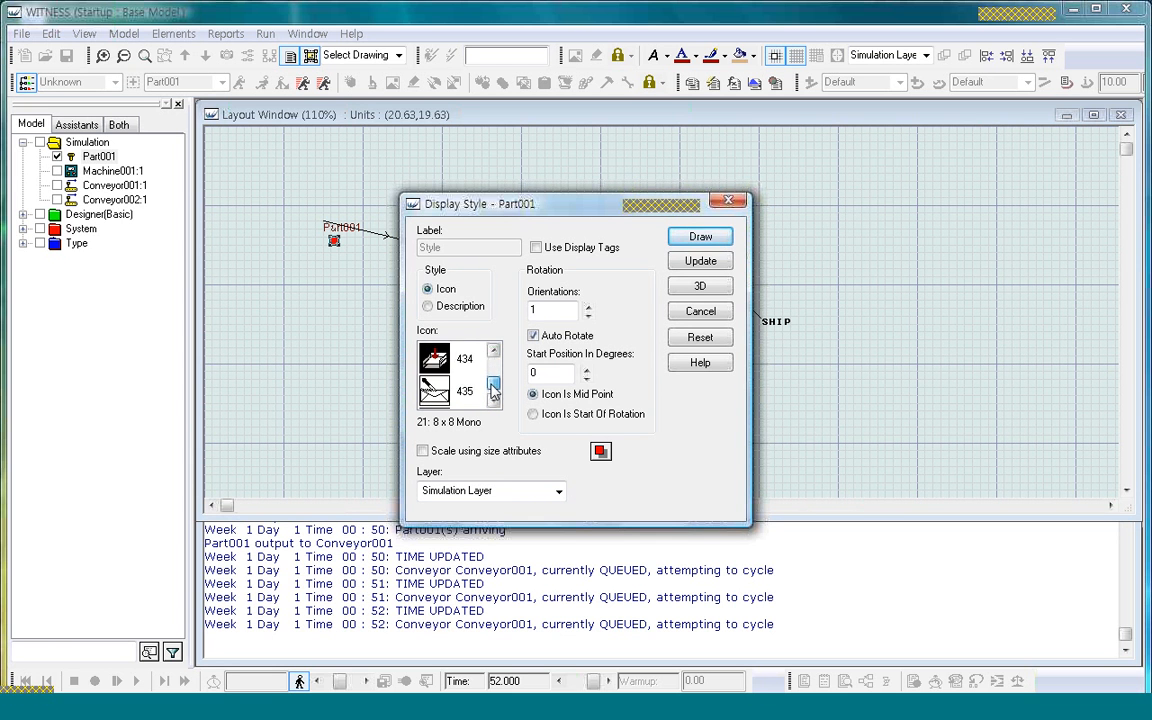
click(493, 352)
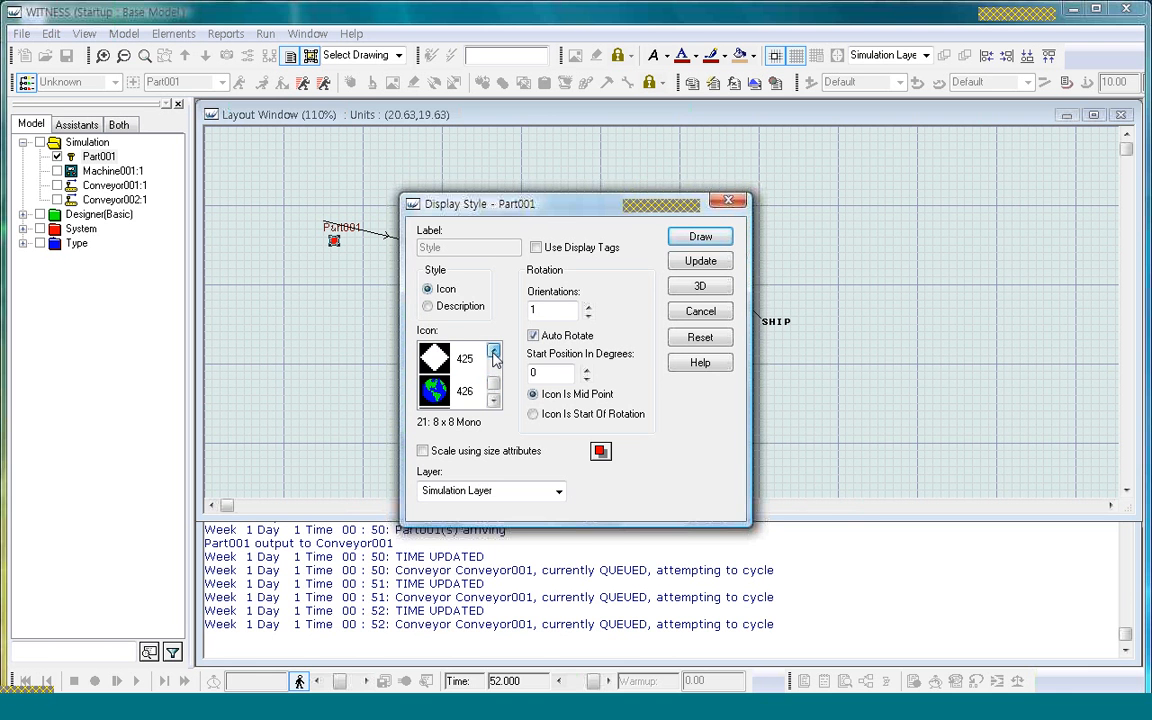
click(493, 354)
click(493, 354)
click(493, 354)
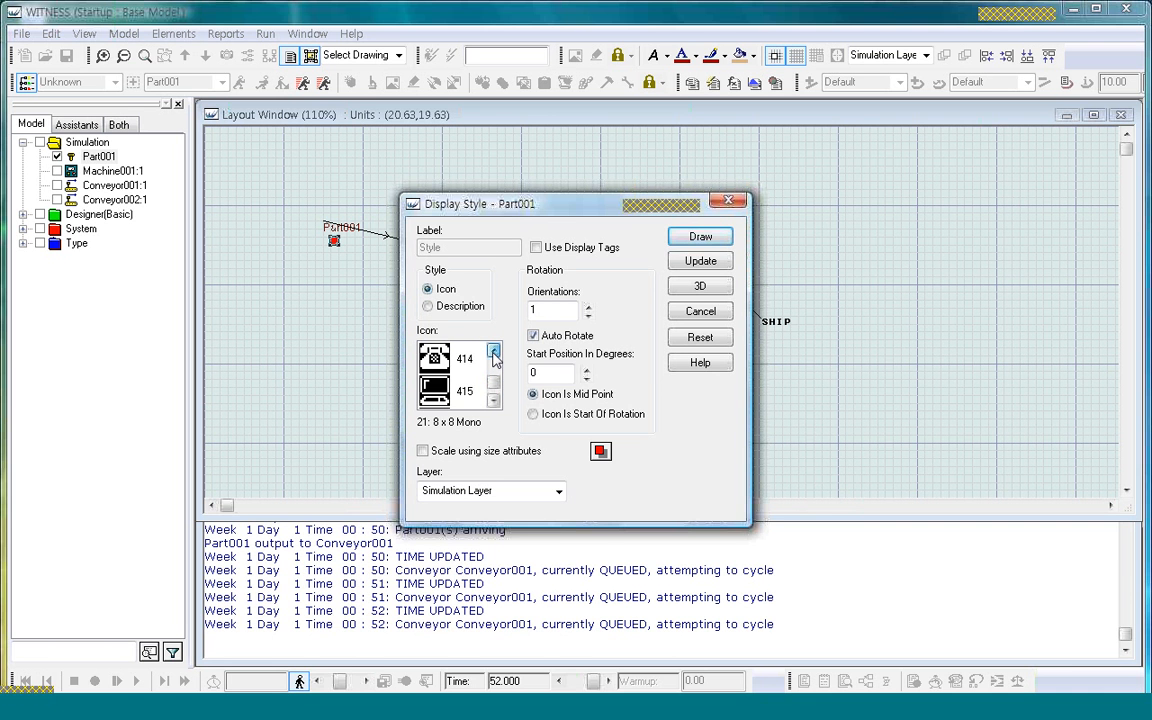
click(493, 354)
click(493, 354)
click(493, 400)
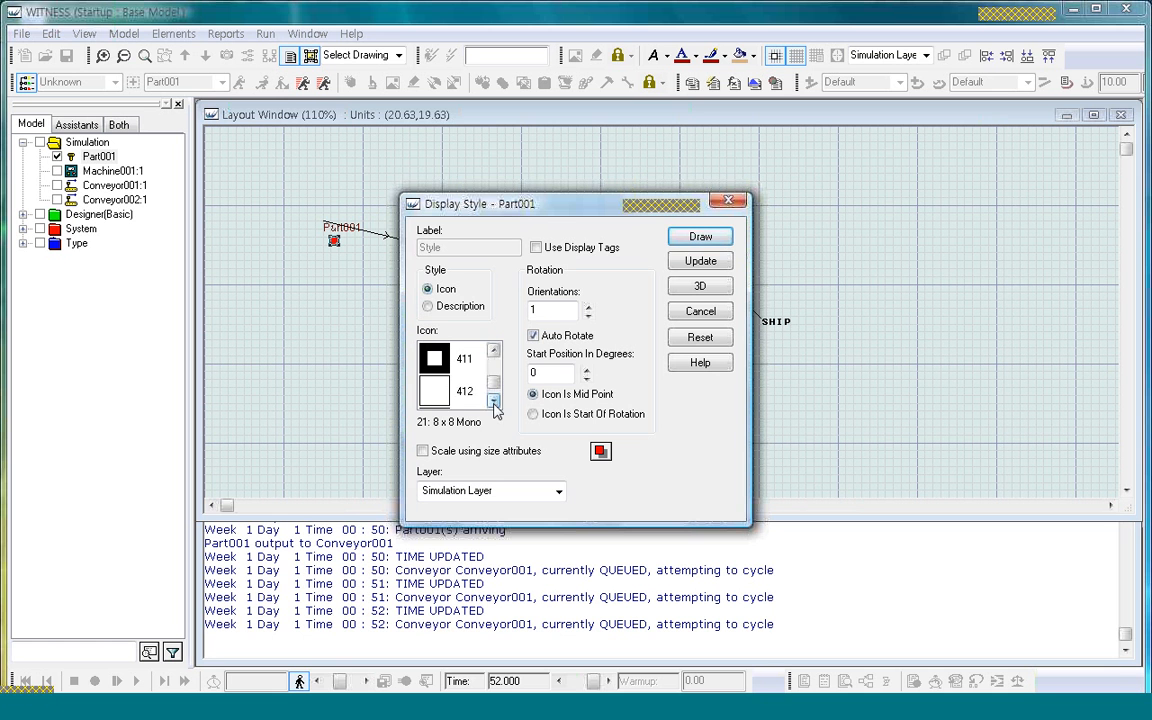
click(464, 391)
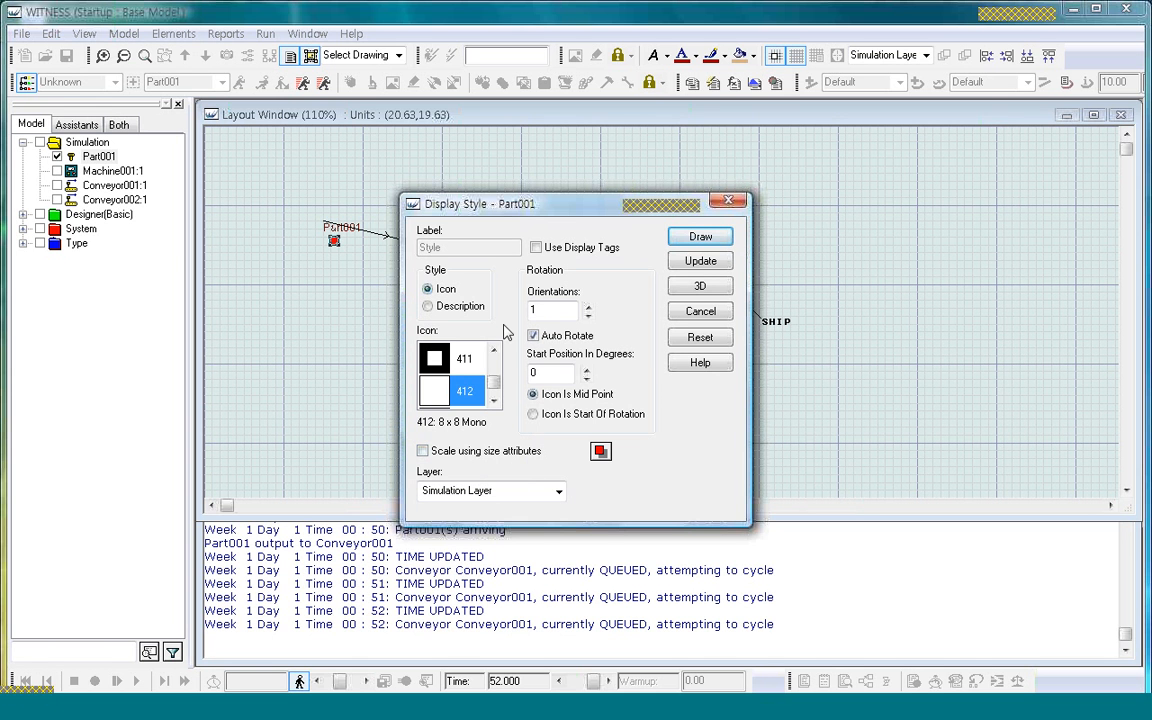
Enable scaling using size attributes, draw the new part icon just below the Part001 label, and finish the display editing.
click(423, 451)
click(698, 238)
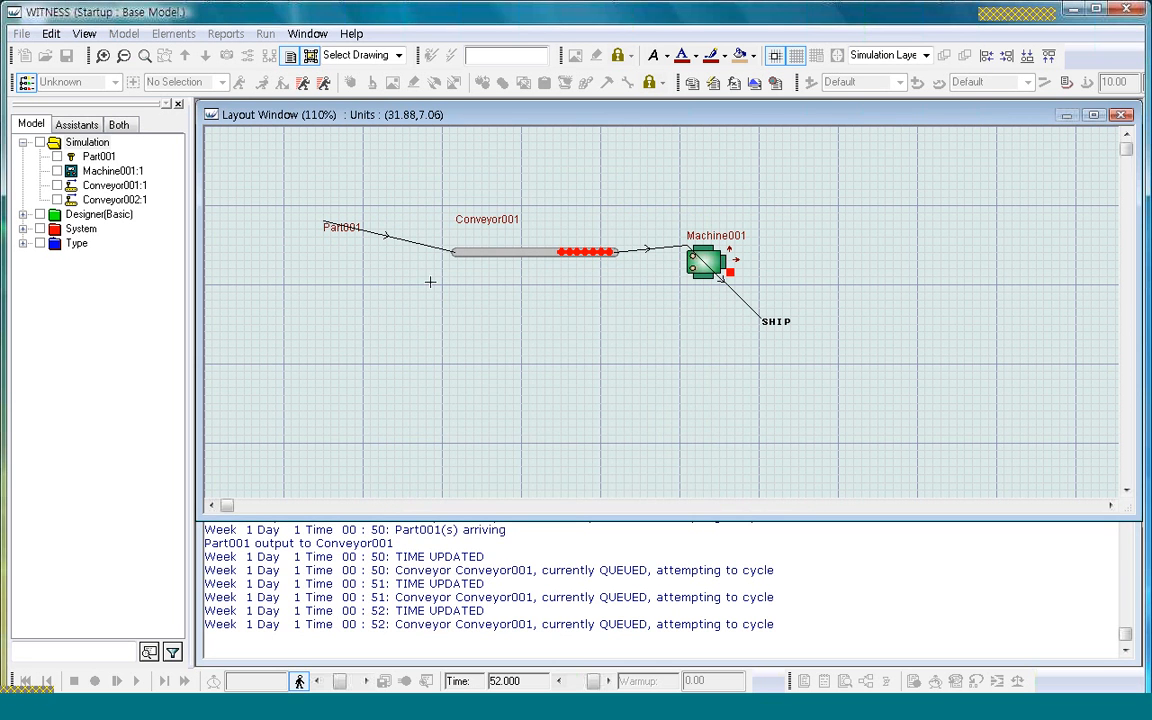
click(326, 250)
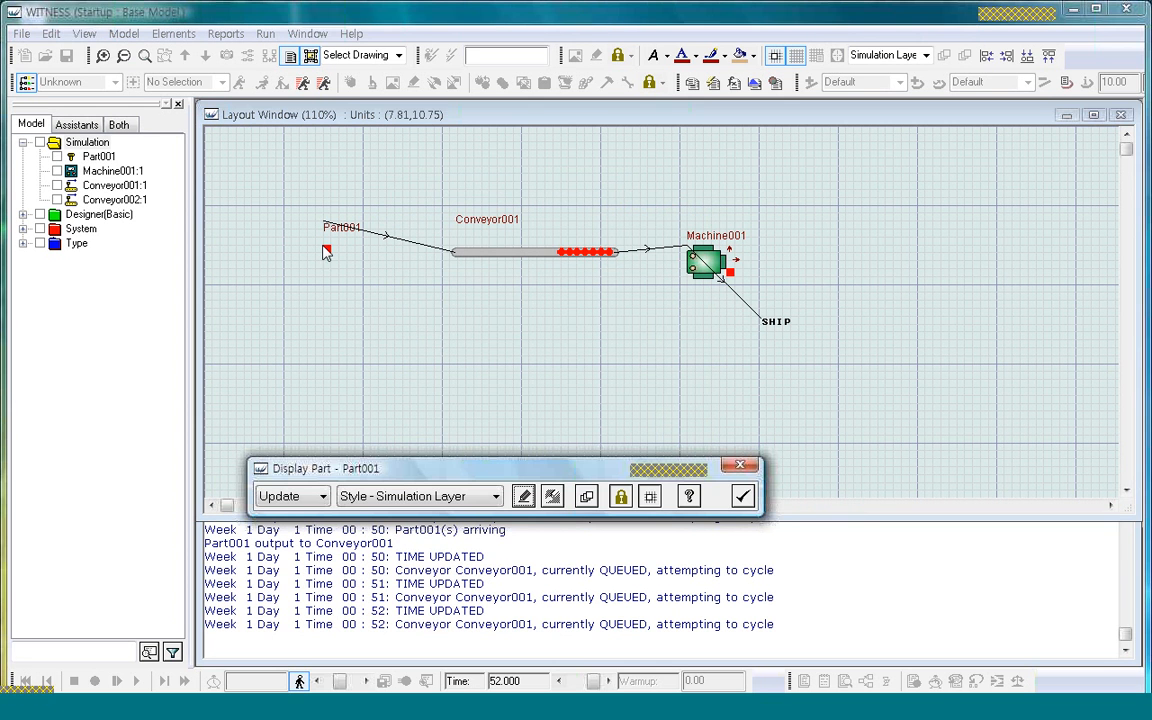
click(741, 496)
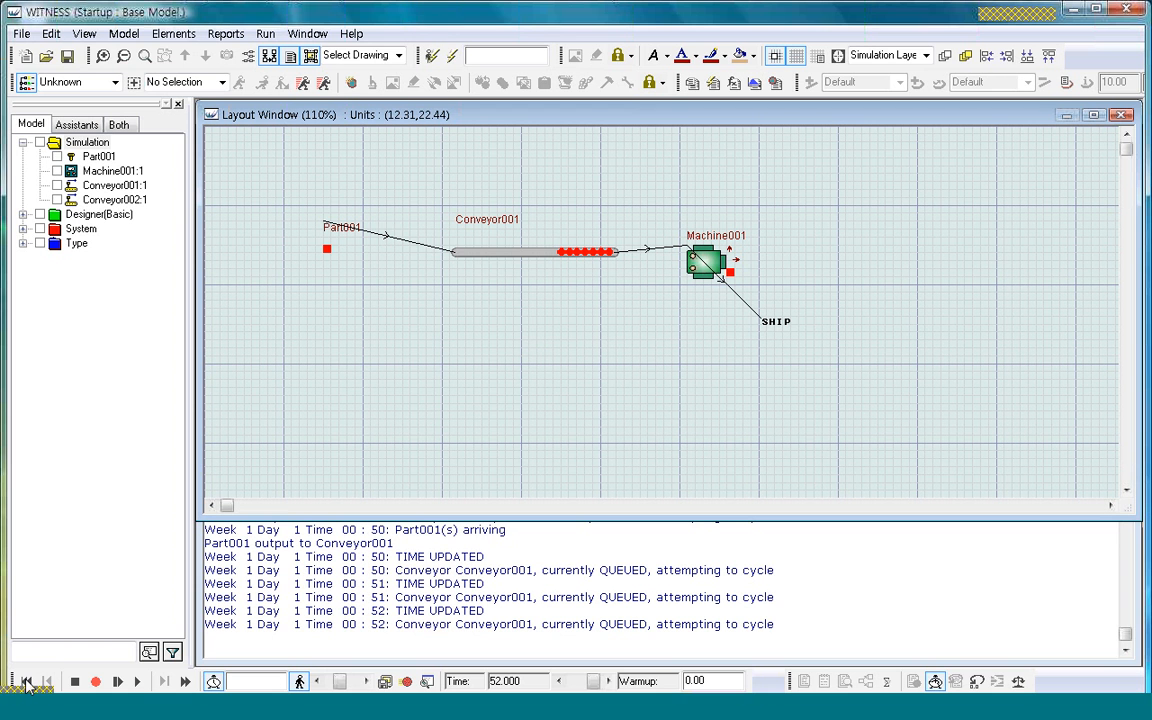
Restart the simulation from the beginning, run it with the new part lengths, and stop it at time 45.
click(136, 681)
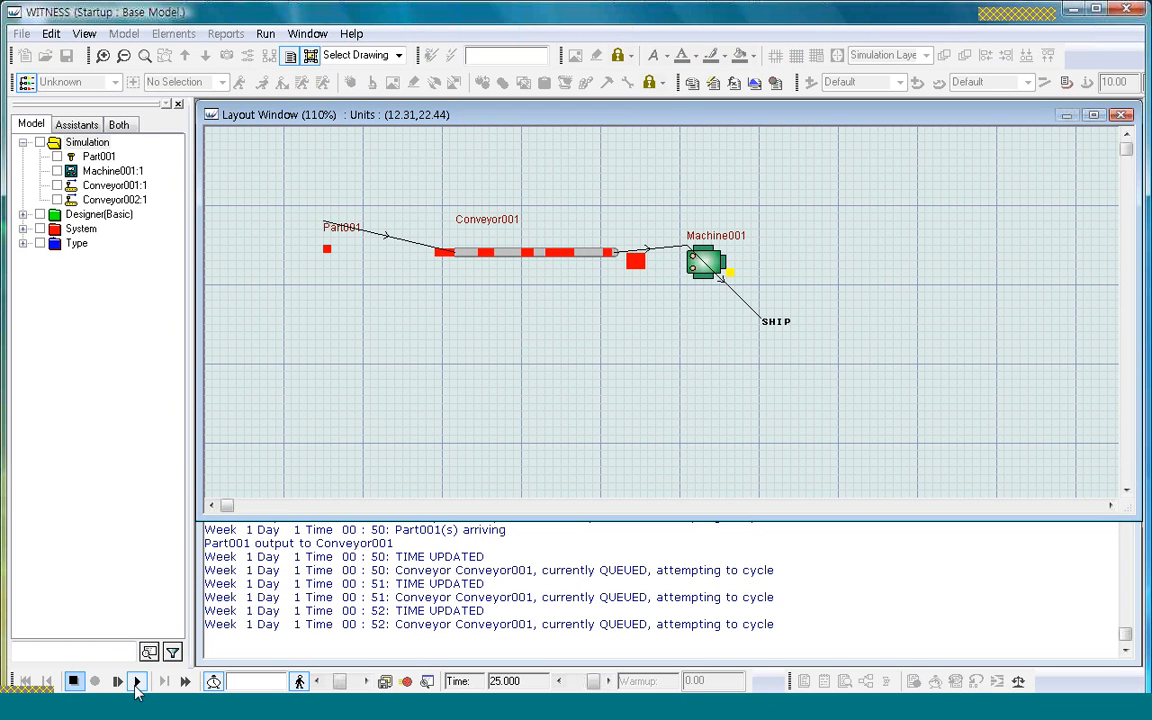
click(74, 681)
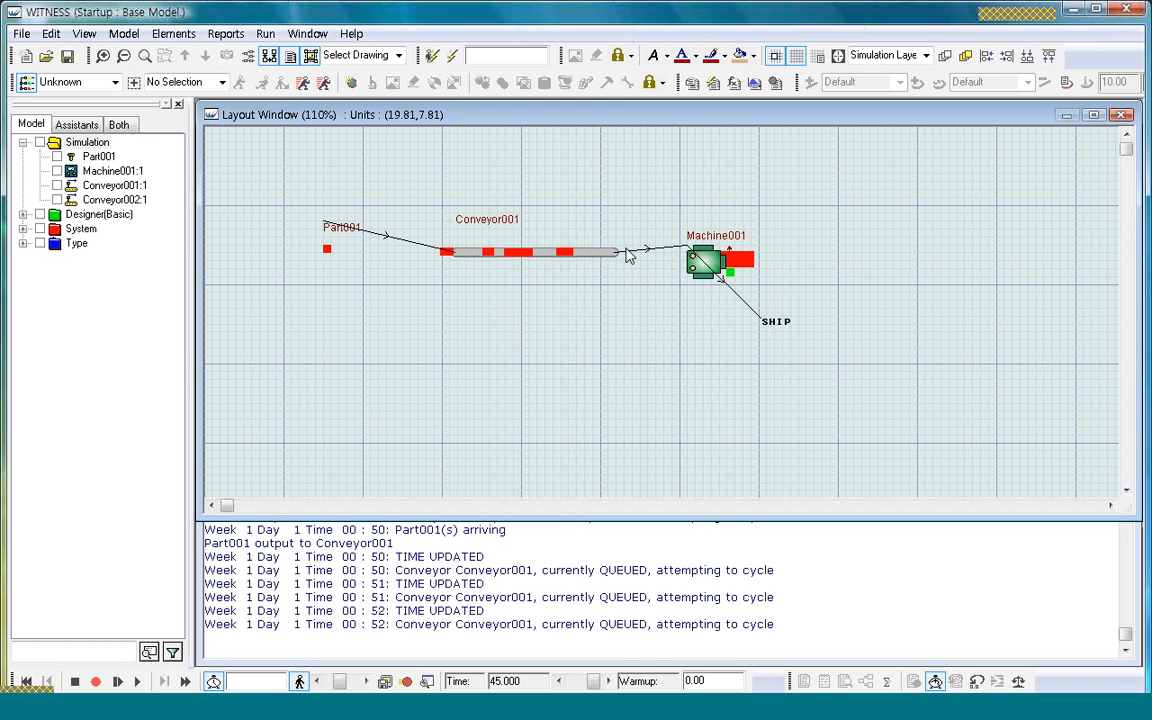
Explode Conveyor001 to examine the LENGTH attribute of each part on it, and close the report.
click(522, 255)
right_click(520, 257)
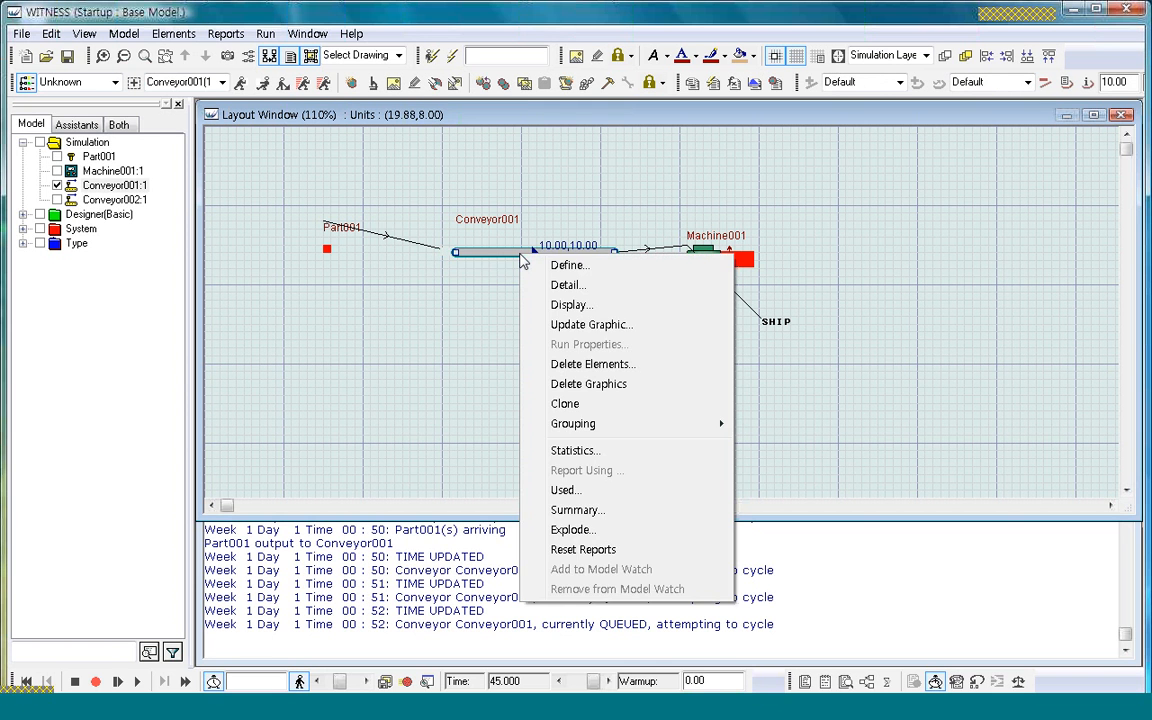
click(595, 531)
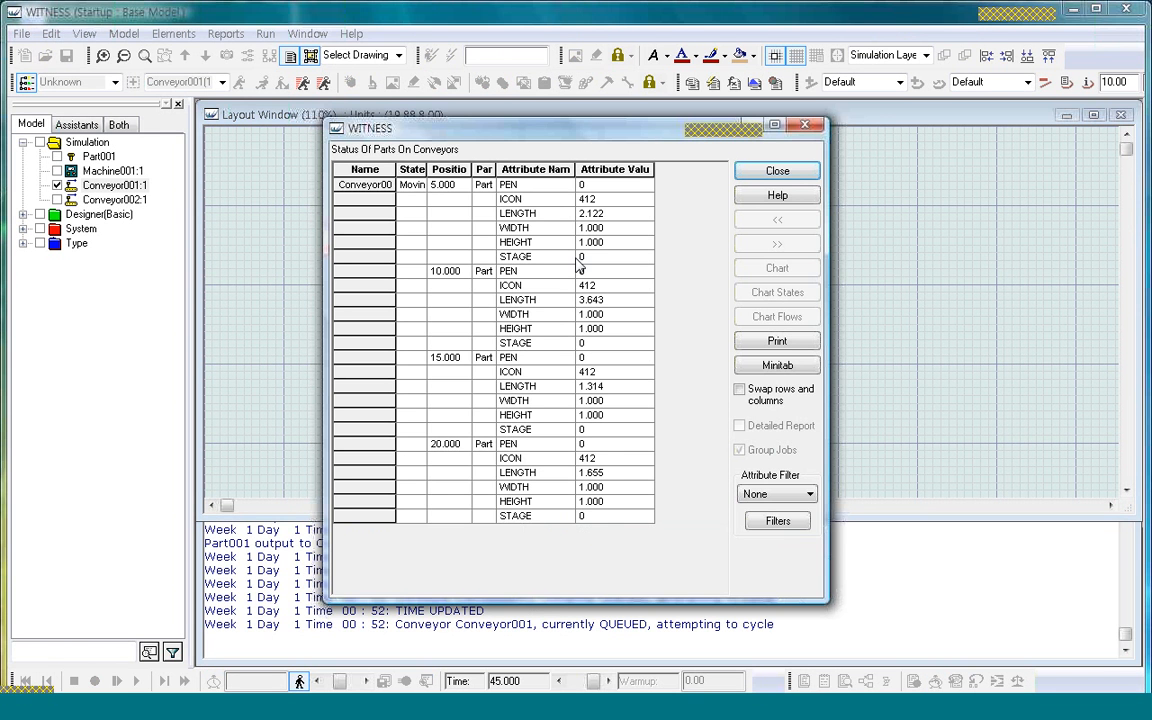
click(598, 215)
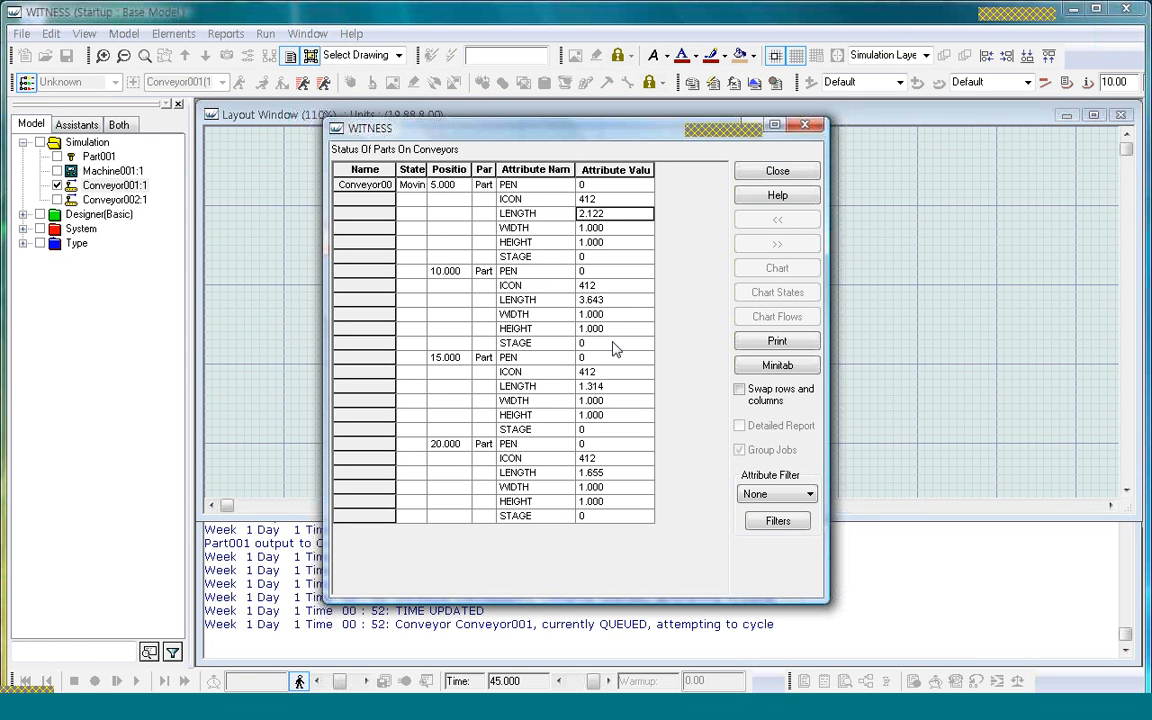
click(594, 300)
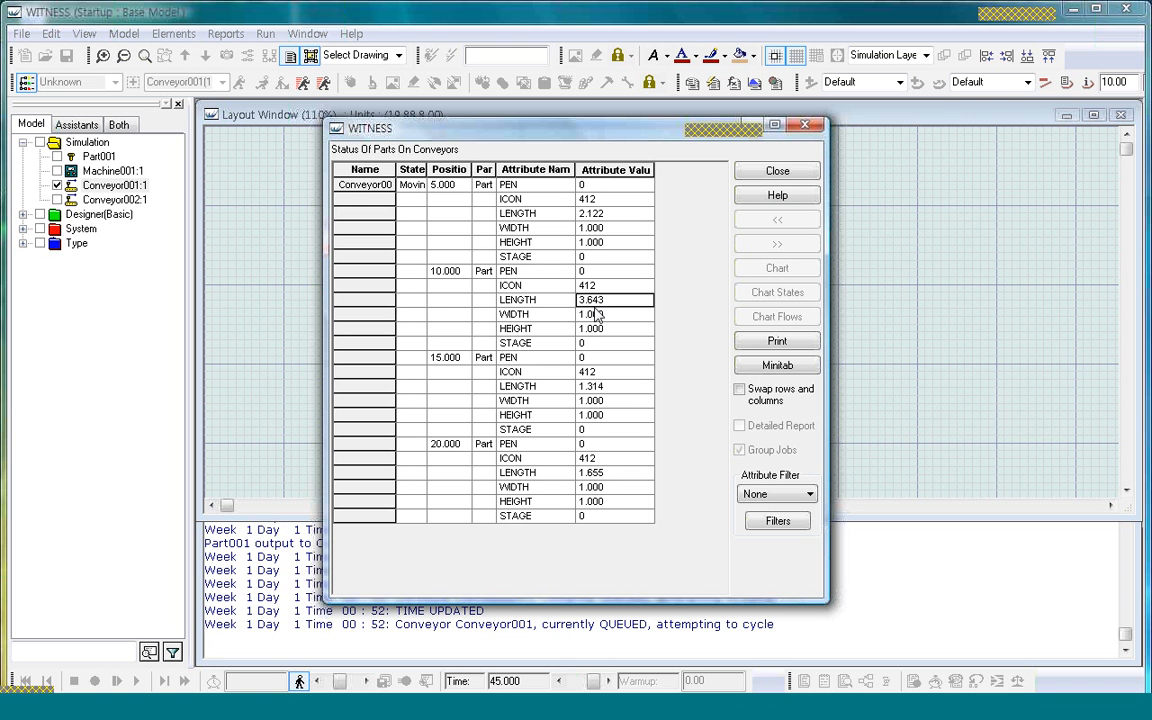
click(594, 386)
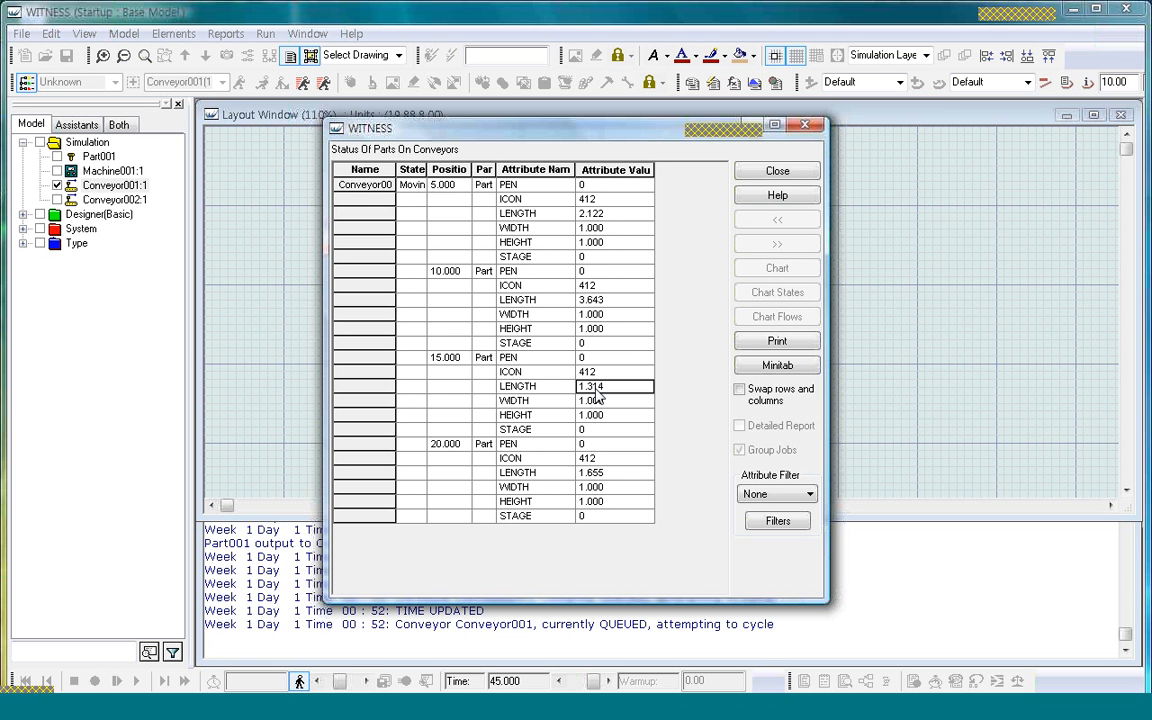
click(600, 474)
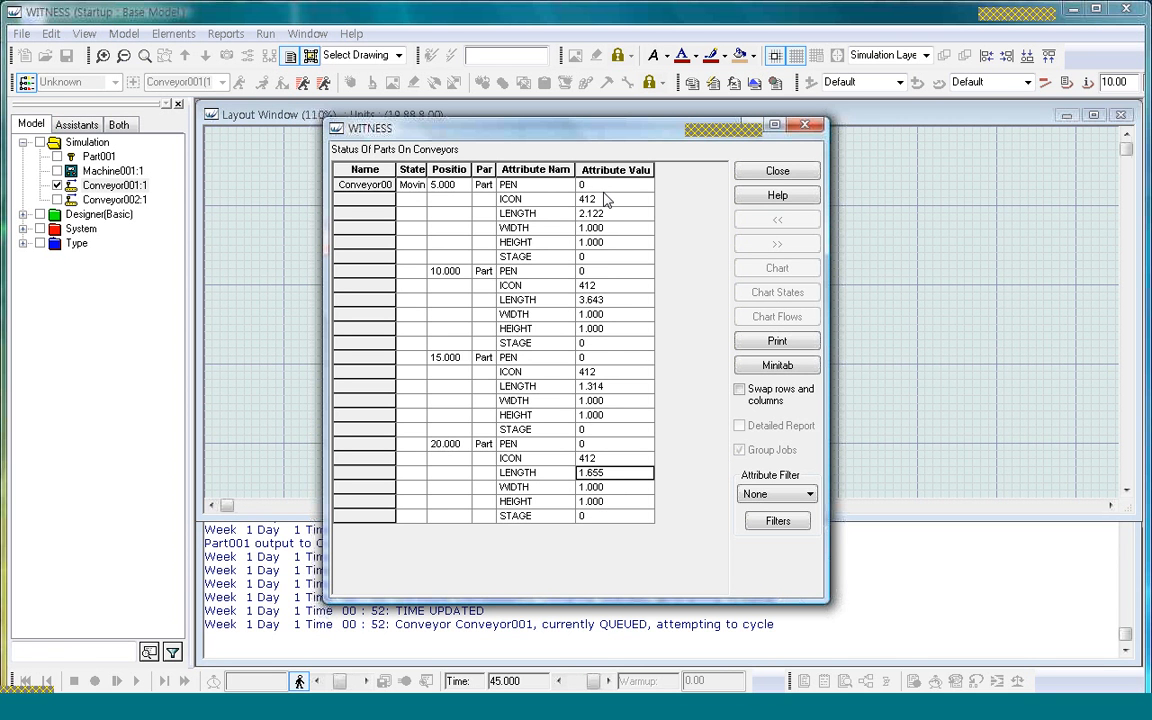
click(776, 173)
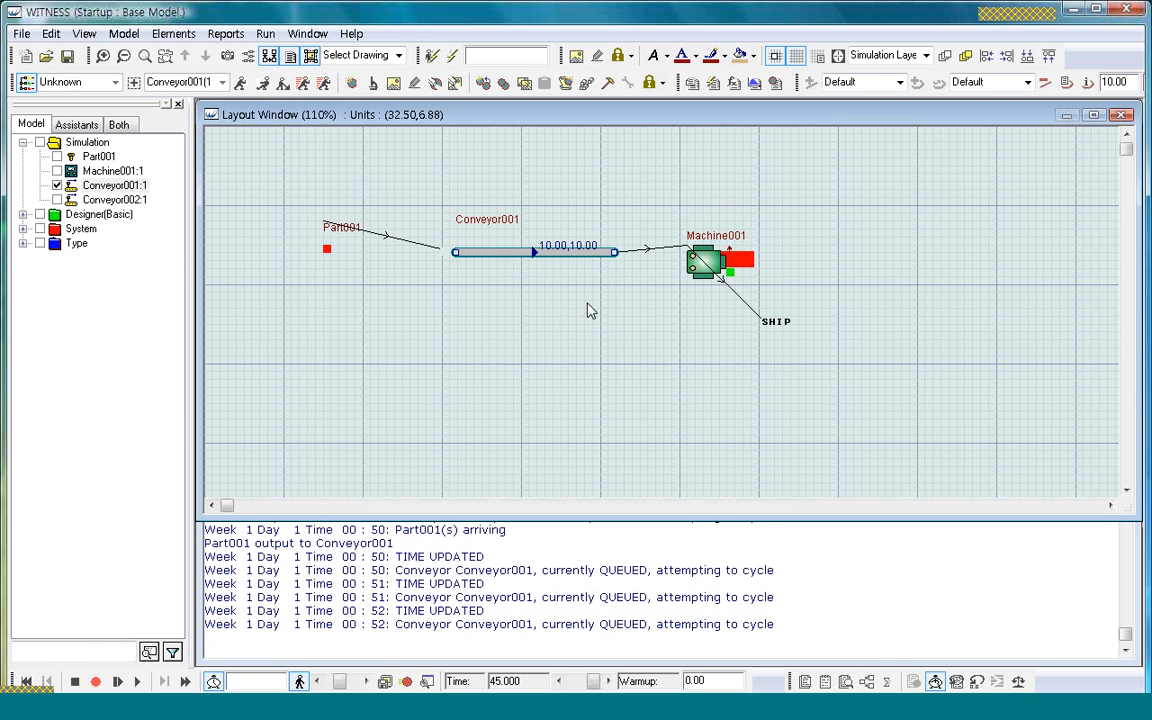
Open the details of Conveyor001 and examine its length and maximum capacity settings.
double_click(535, 258)
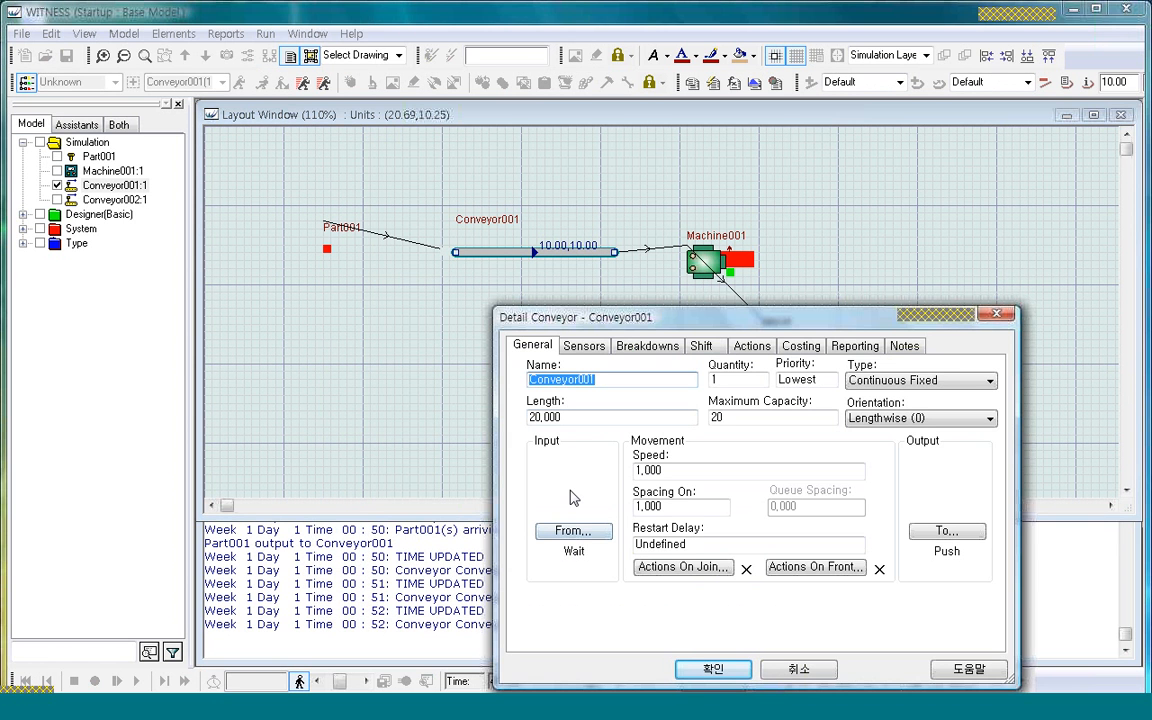
click(567, 418)
drag(567, 418, 528, 420)
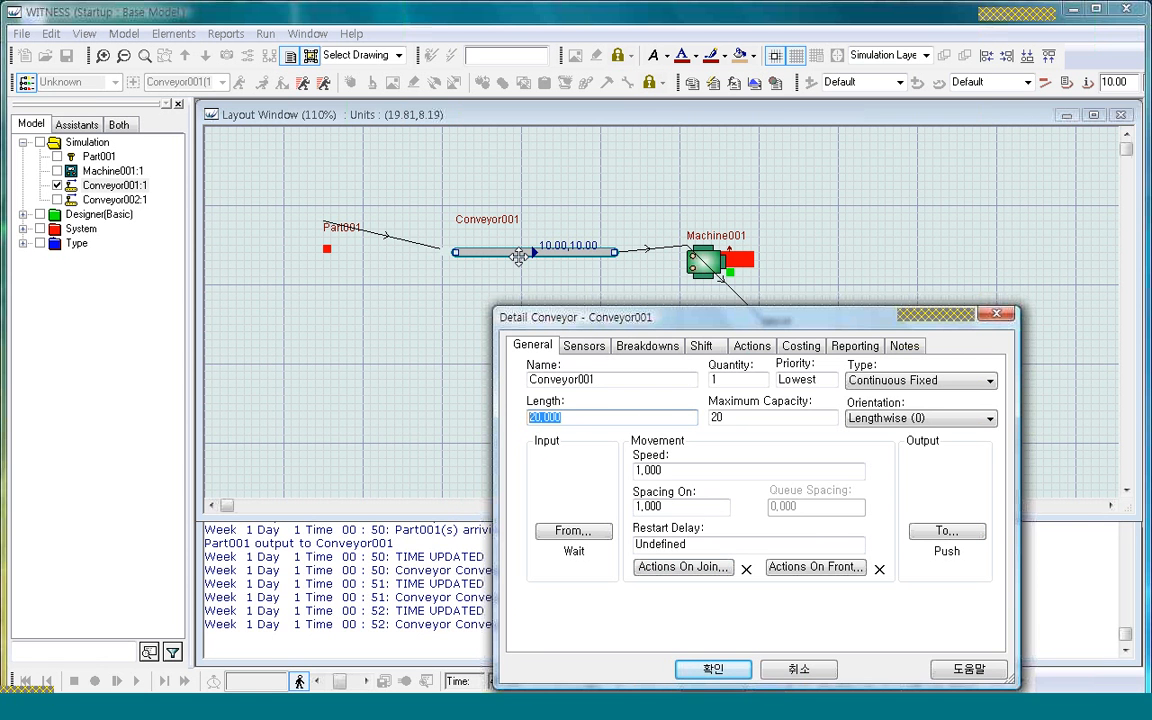
click(733, 420)
double_click(733, 420)
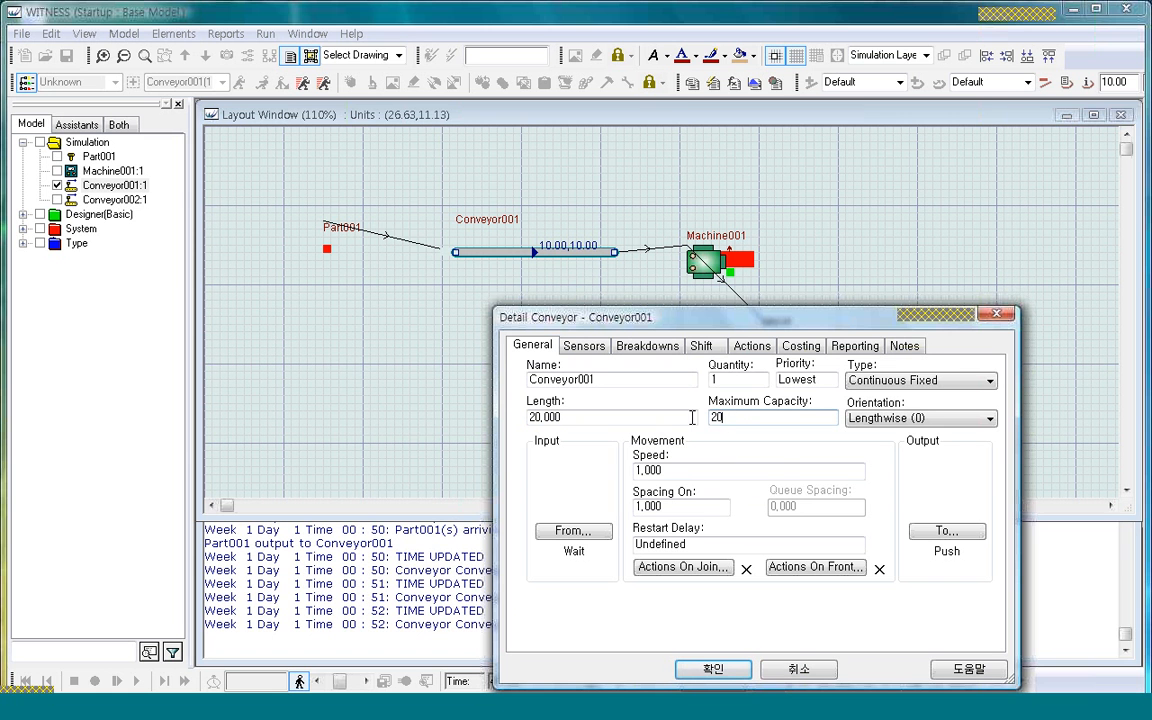
Set the part orientation on Conveyor001 to Widthwise (-90) and apply the conveyor details.
click(728, 420)
double_click(728, 420)
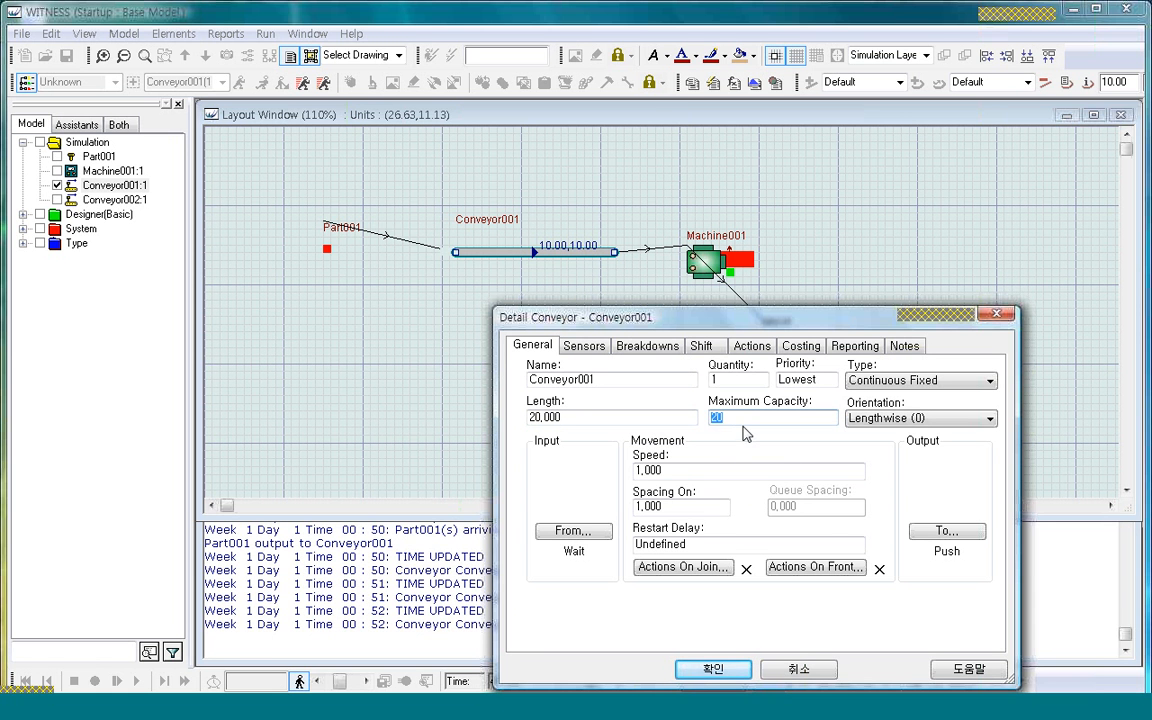
click(990, 419)
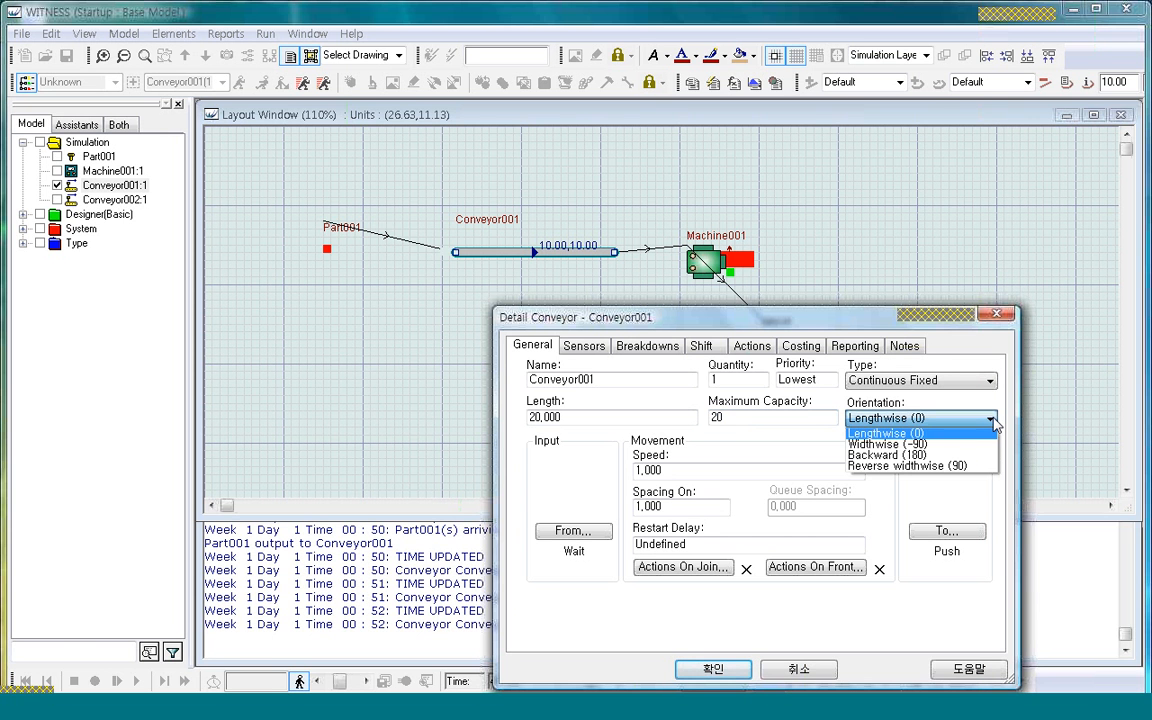
click(946, 444)
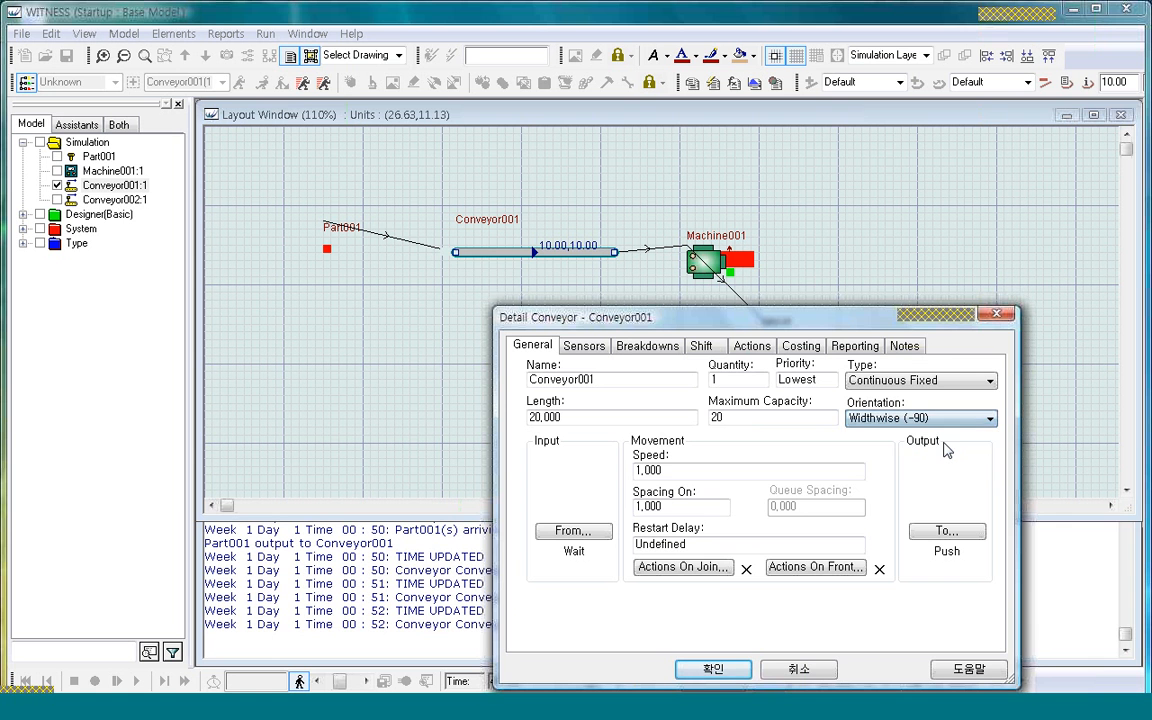
click(714, 667)
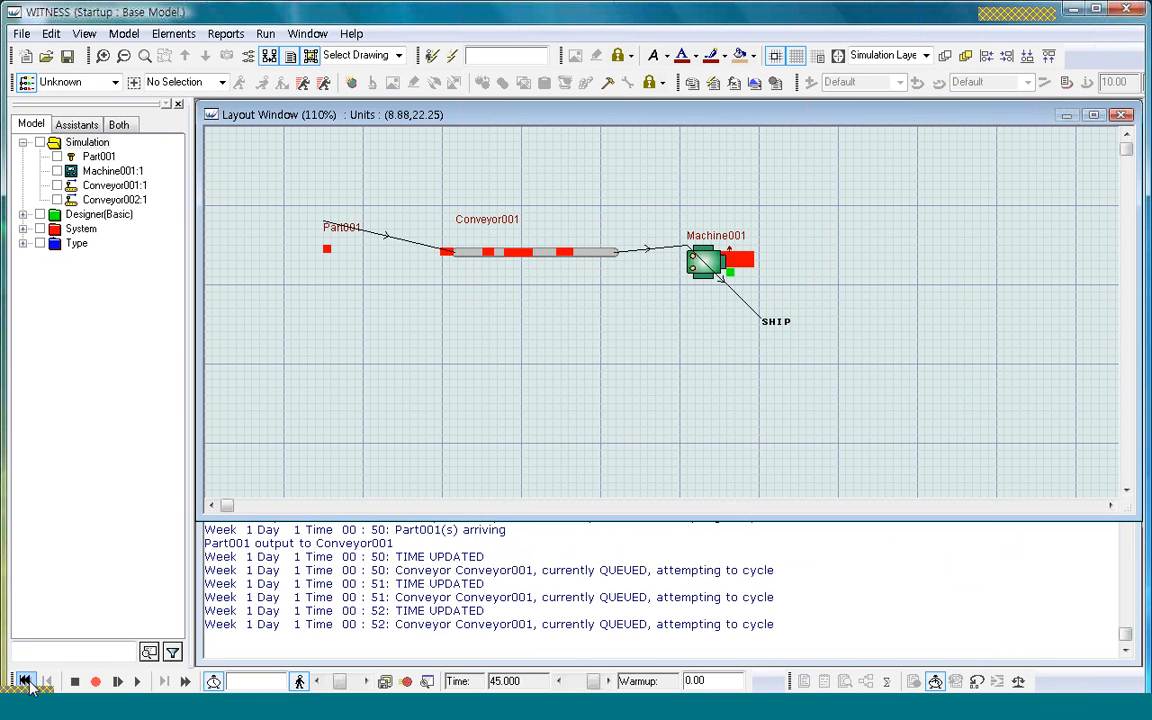
Restart the simulation and run it to time 60, and continue the run with Machine001 broken down.
click(132, 682)
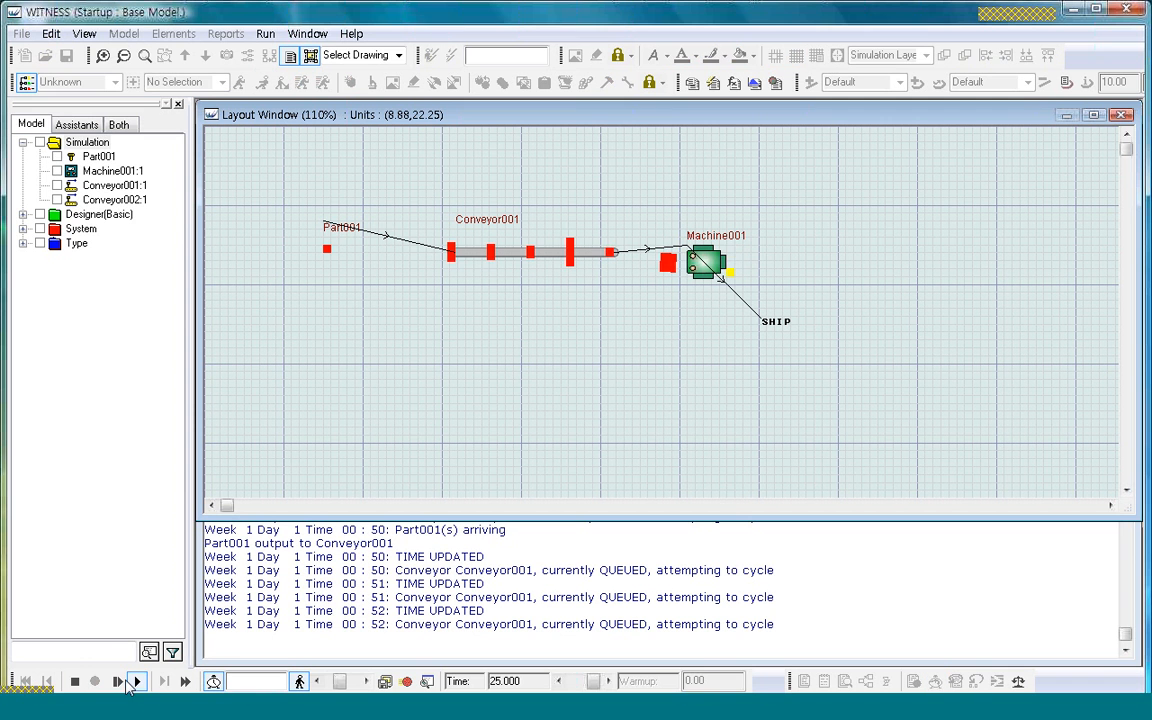
click(75, 681)
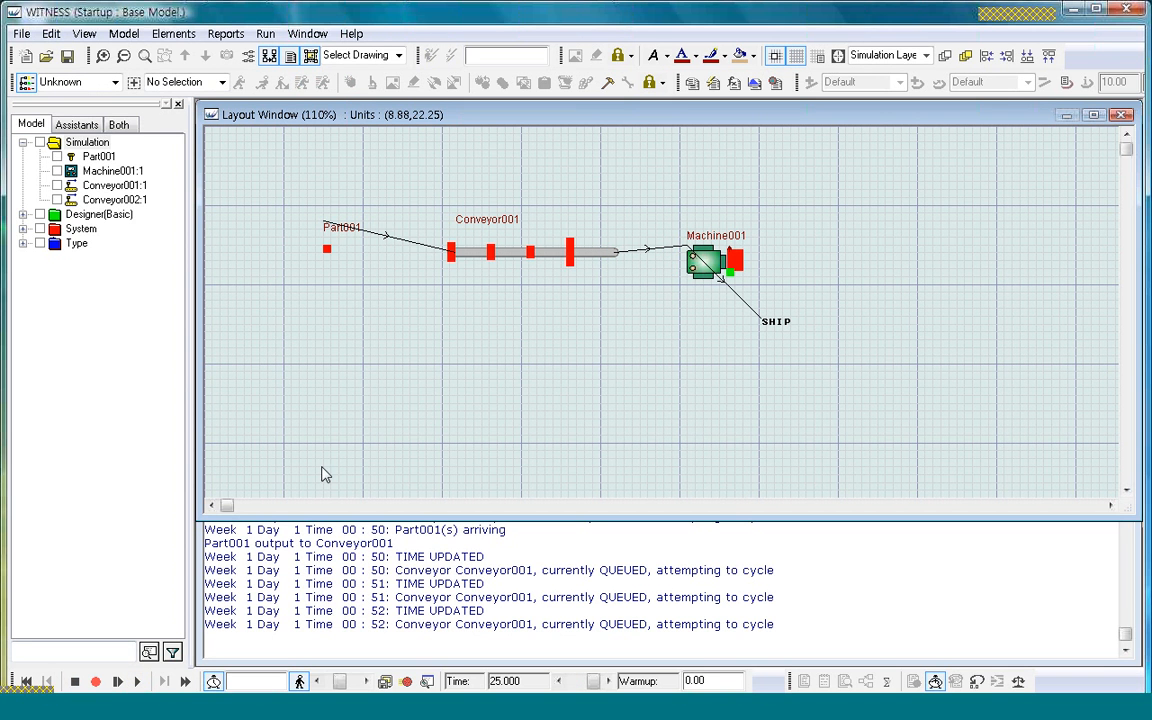
click(705, 272)
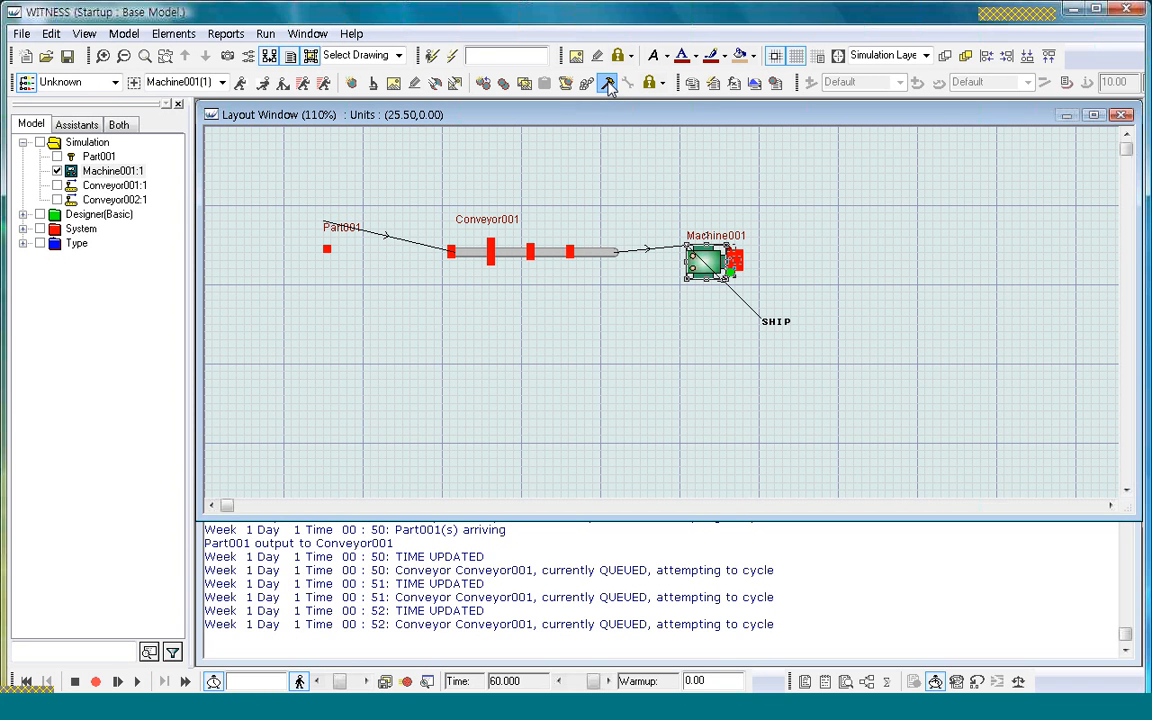
click(716, 325)
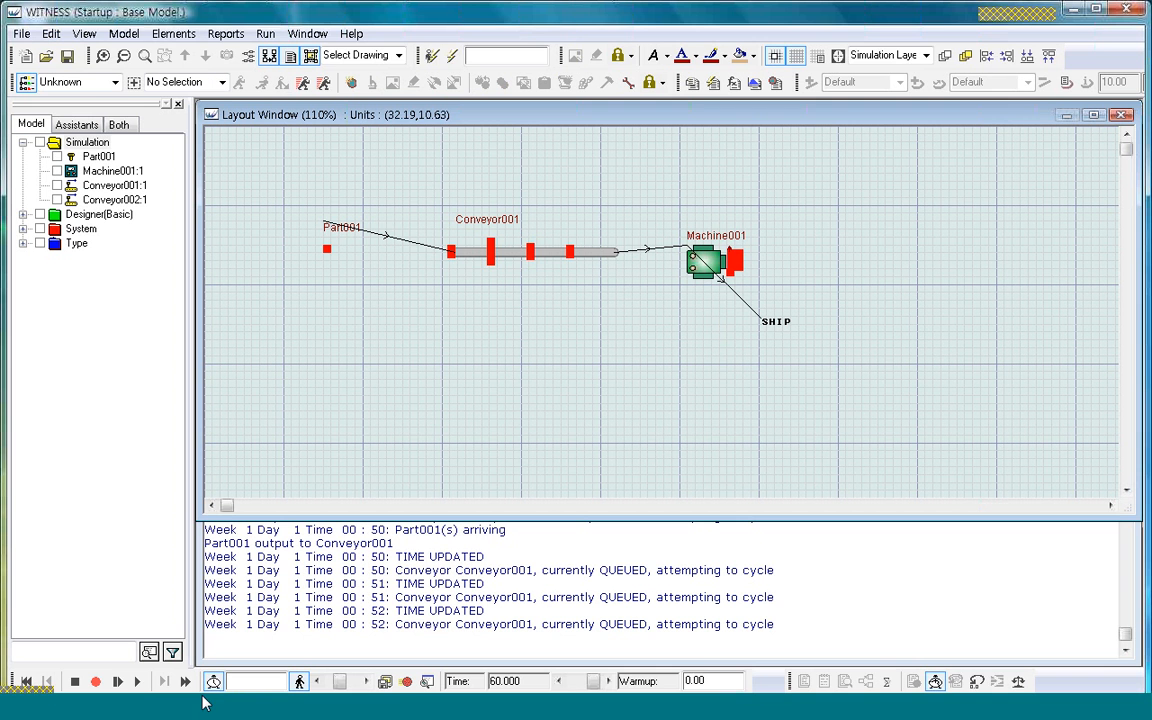
click(137, 681)
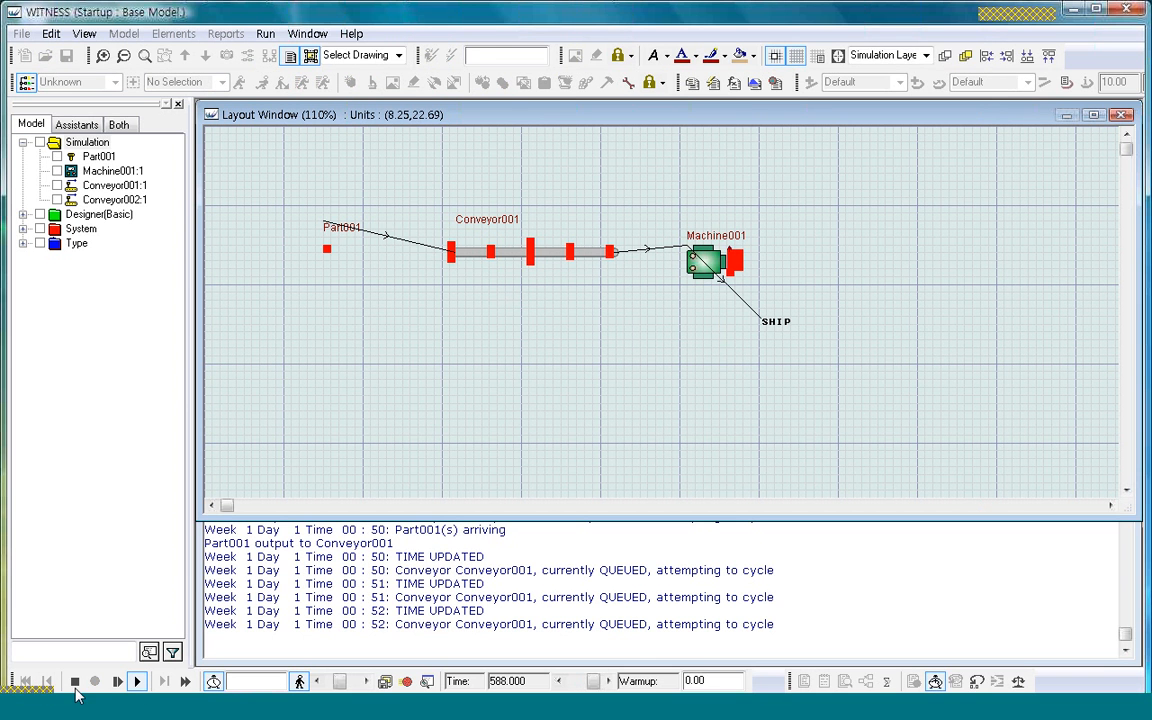
Change Conveyor001 to the Continuous Queuing type with Lengthwise (0) orientation and apply the details.
double_click(578, 262)
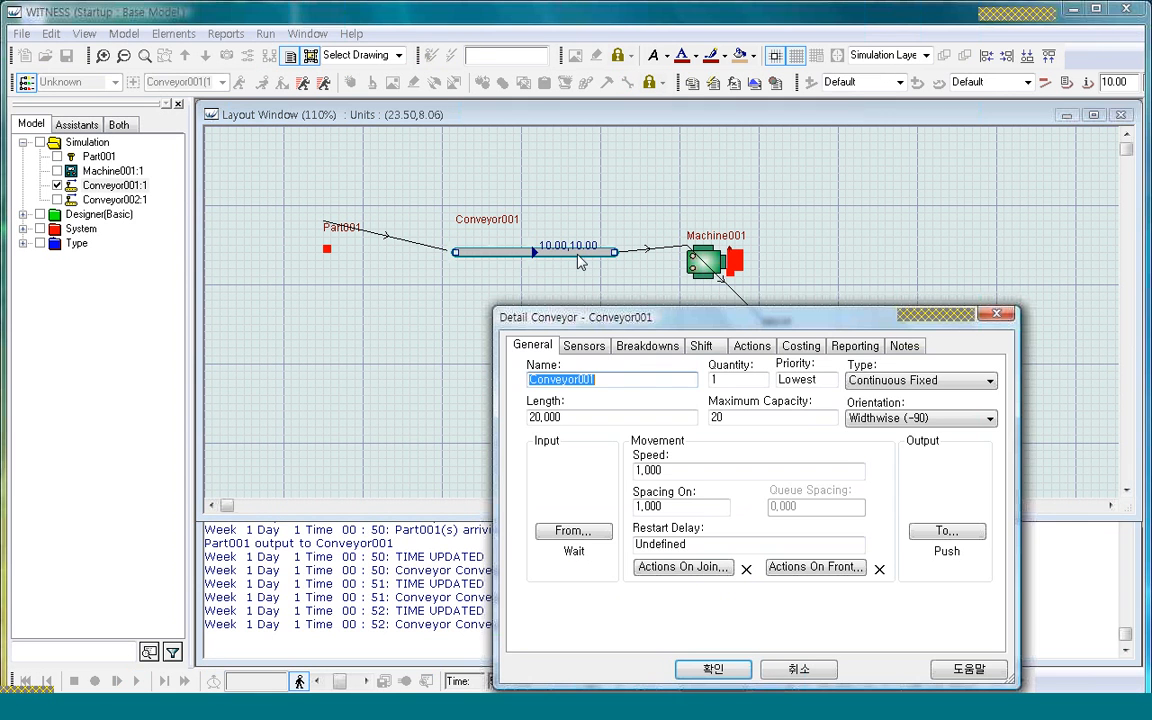
click(990, 381)
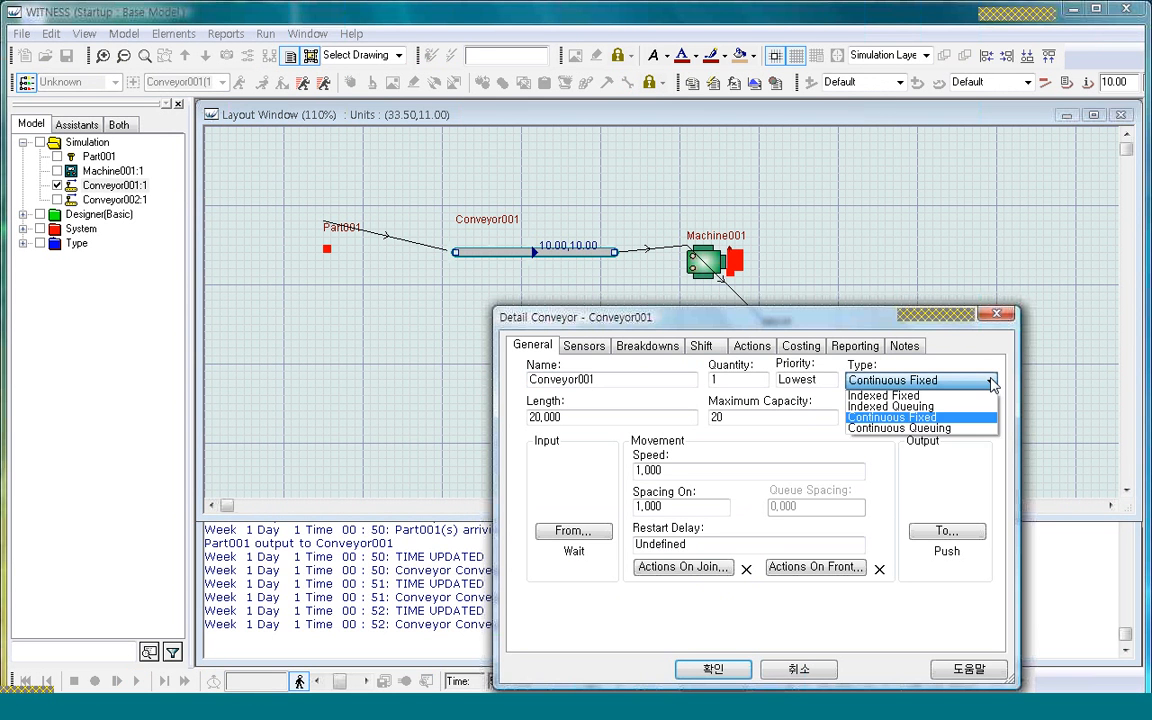
click(922, 428)
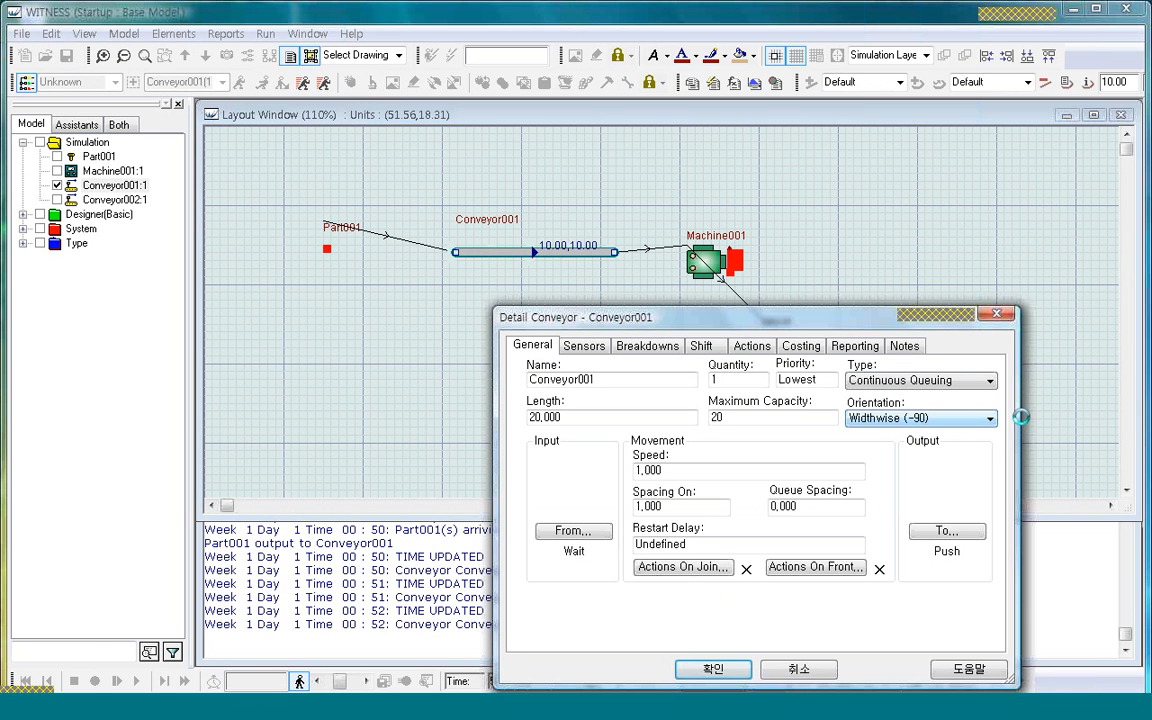
click(990, 418)
click(919, 434)
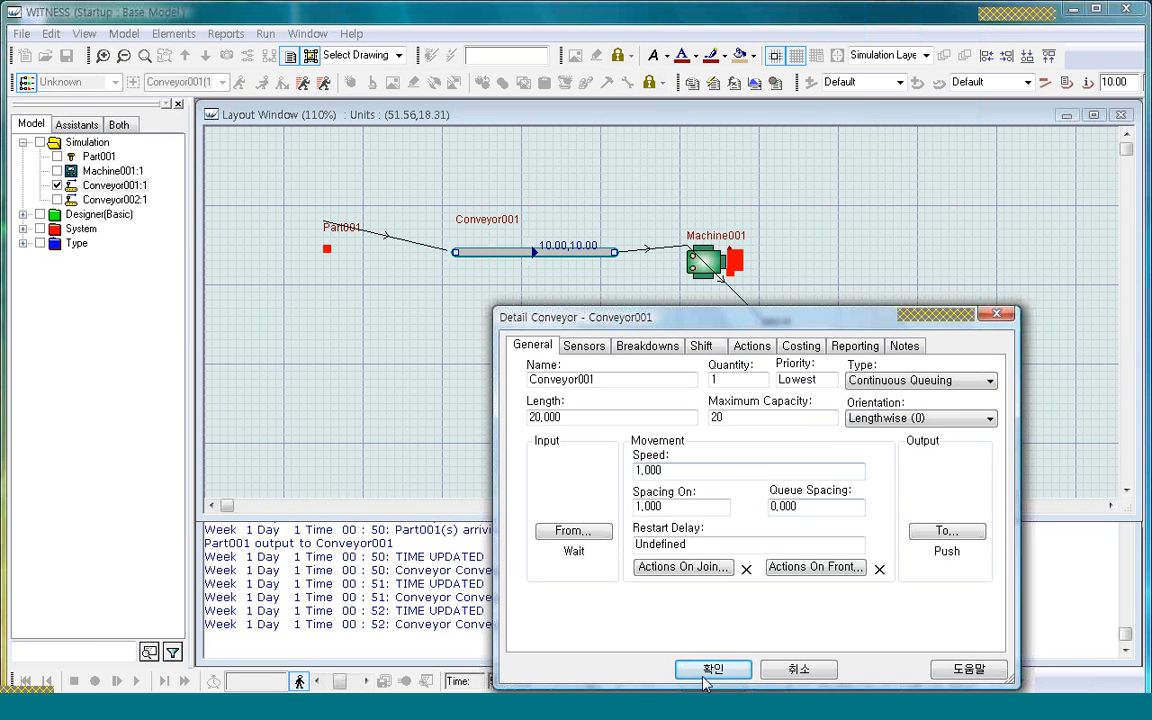
click(712, 668)
click(496, 391)
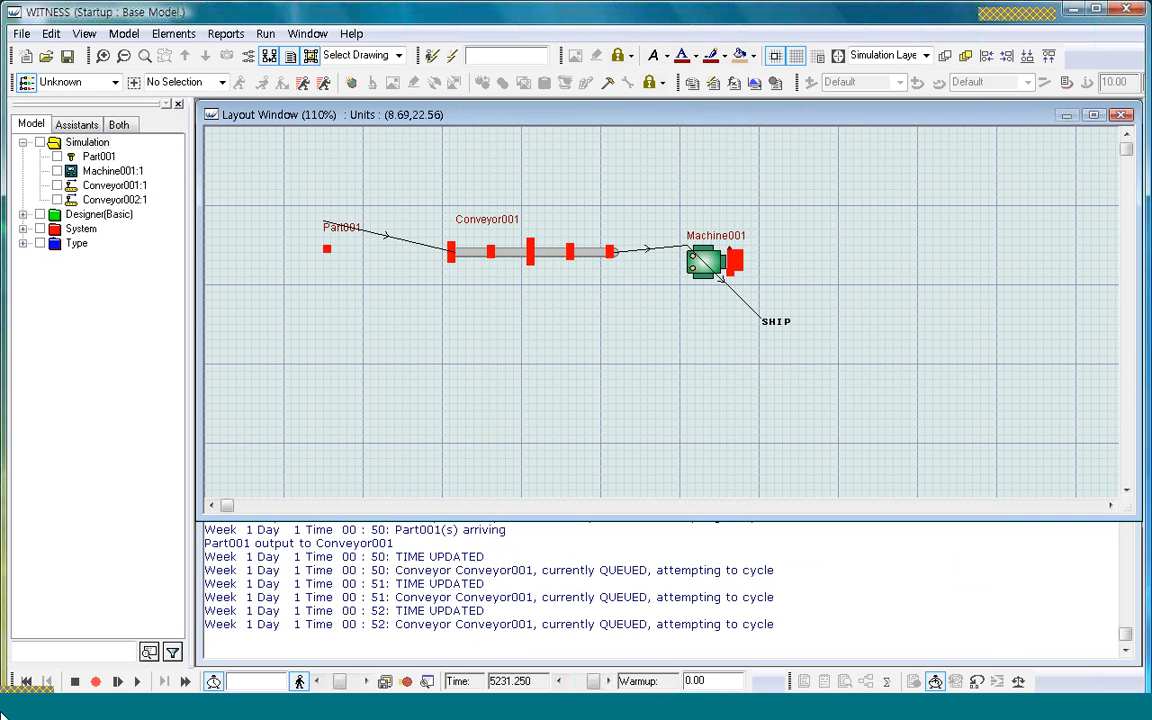
Restart the simulation from the beginning, run it with the queuing conveyor, and stop it at time 90.25.
click(26, 681)
click(137, 681)
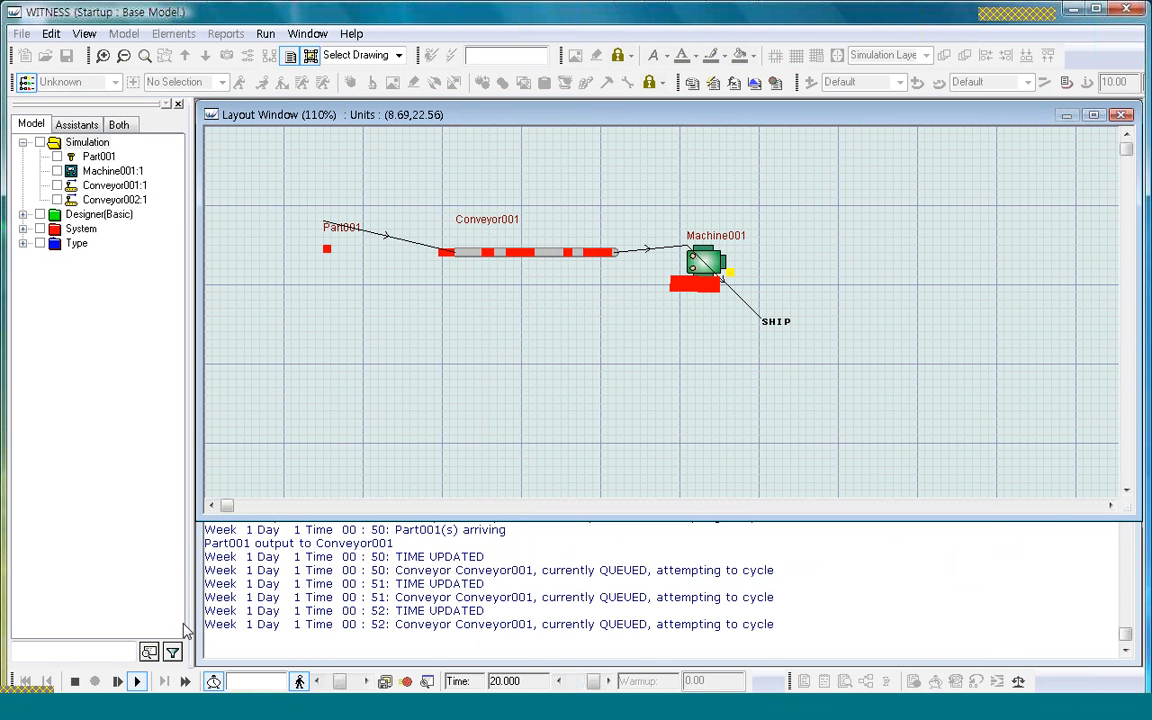
click(77, 681)
Break down Machine001 and continue the run so parts queue on the conveyor, stopping at time 5876.
click(706, 266)
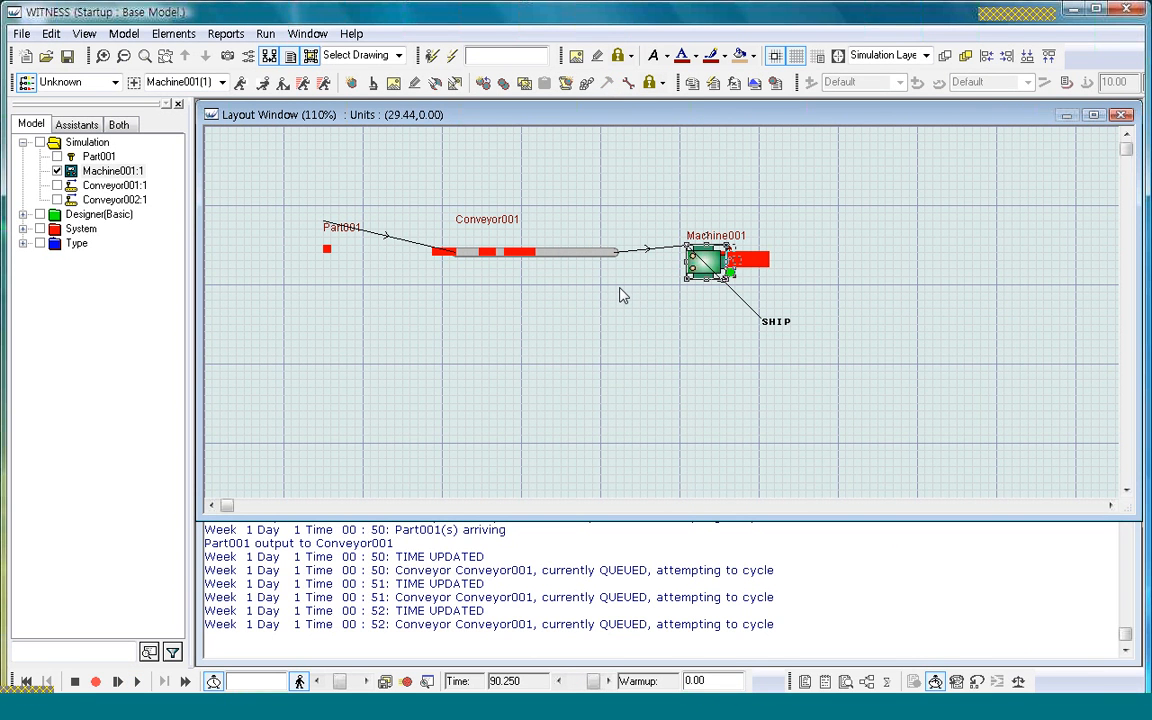
click(620, 294)
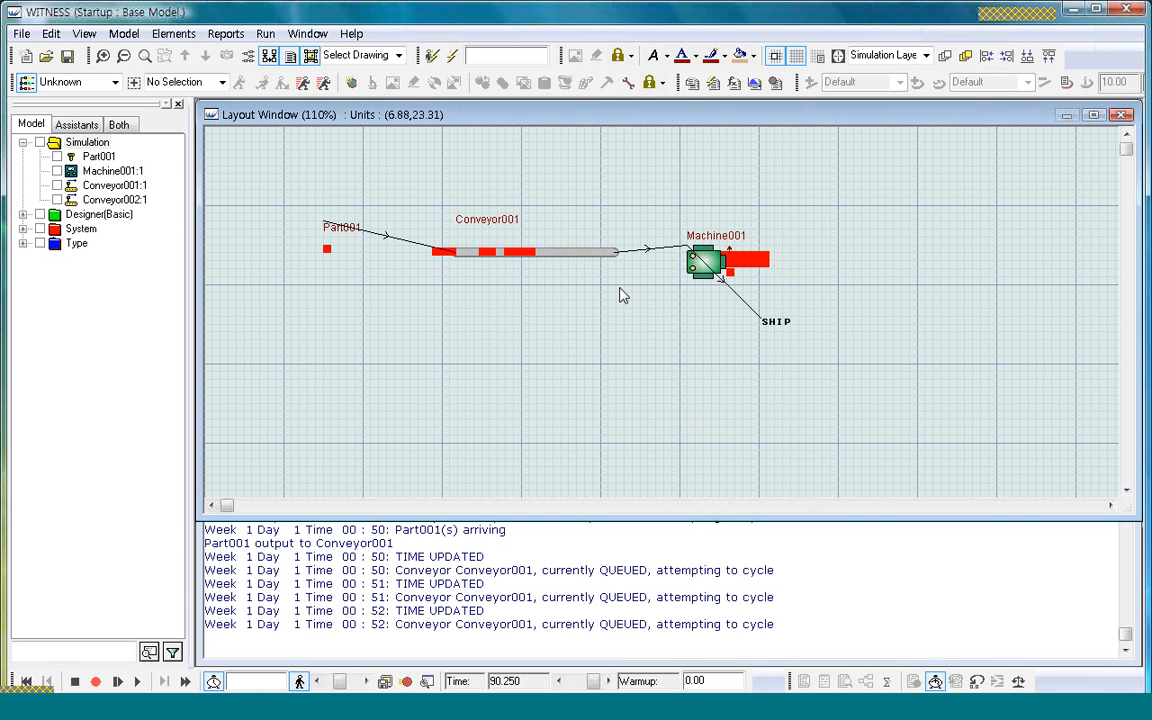
click(138, 683)
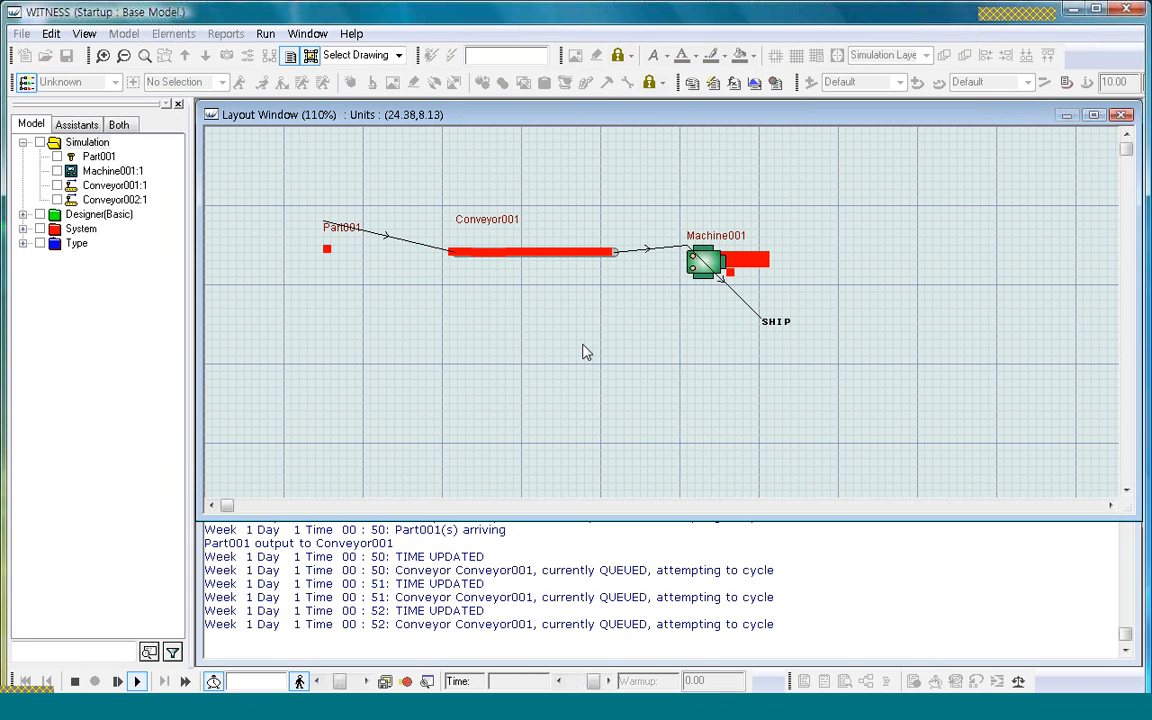
click(73, 681)
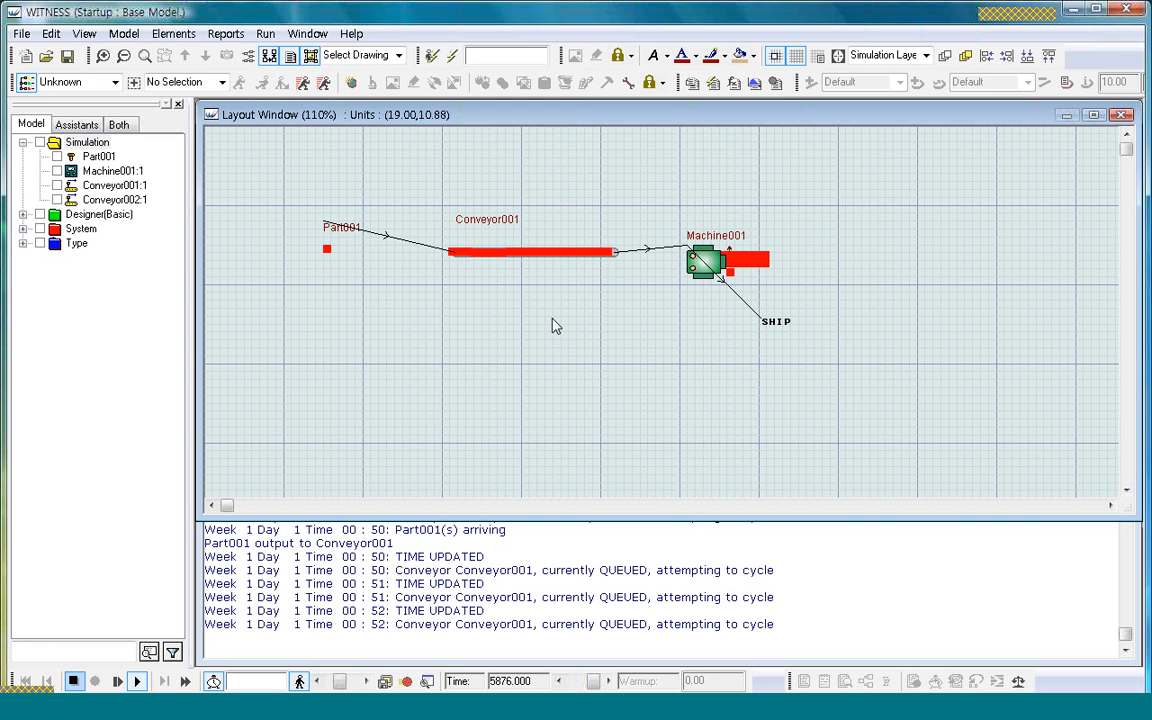
Review the available conveyor types in the details of Conveyor001, keep Continuous Queuing, and close the details.
double_click(608, 256)
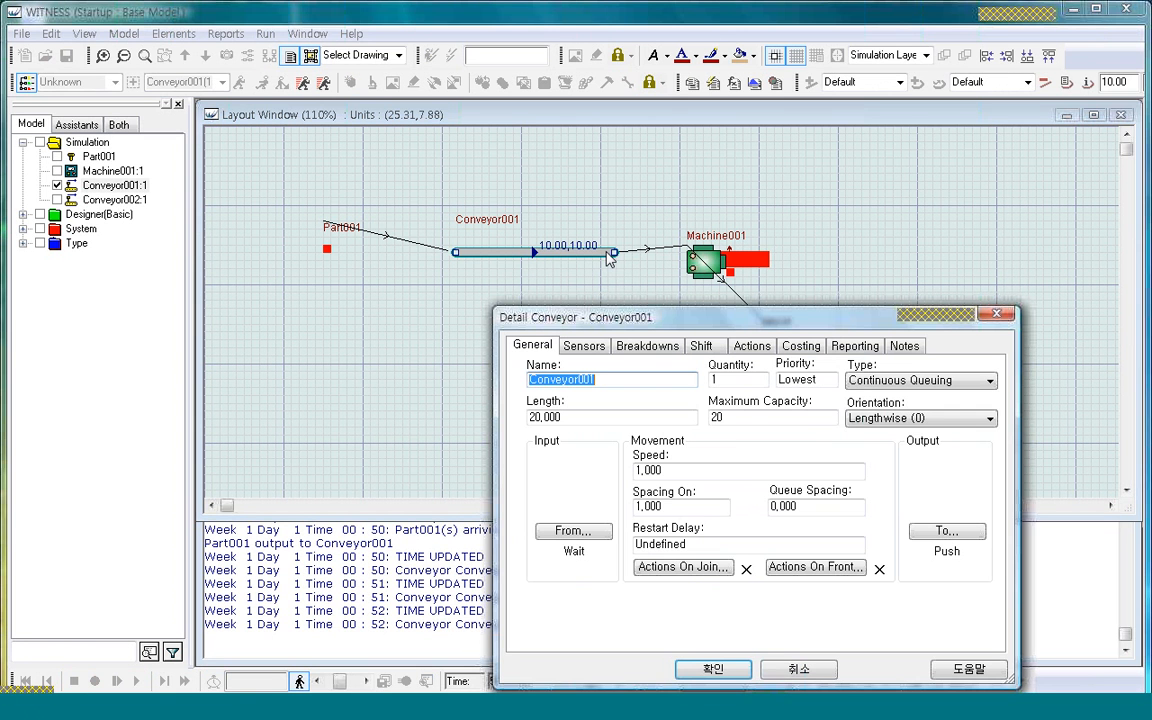
click(991, 384)
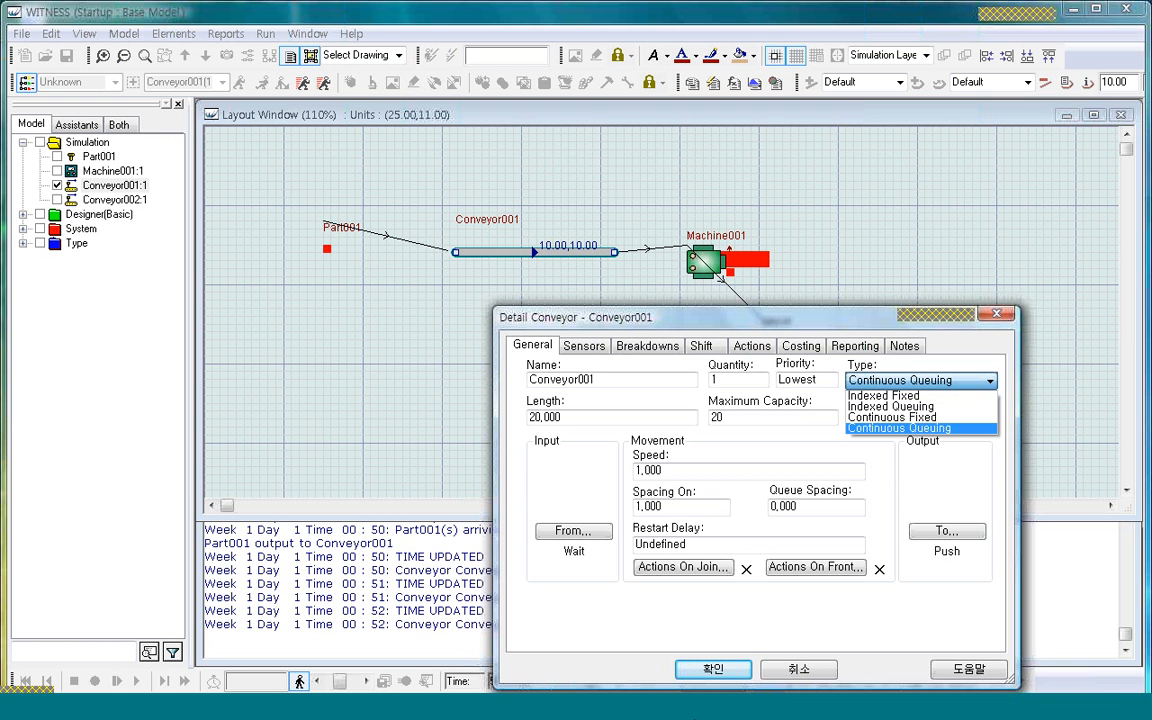
click(900, 428)
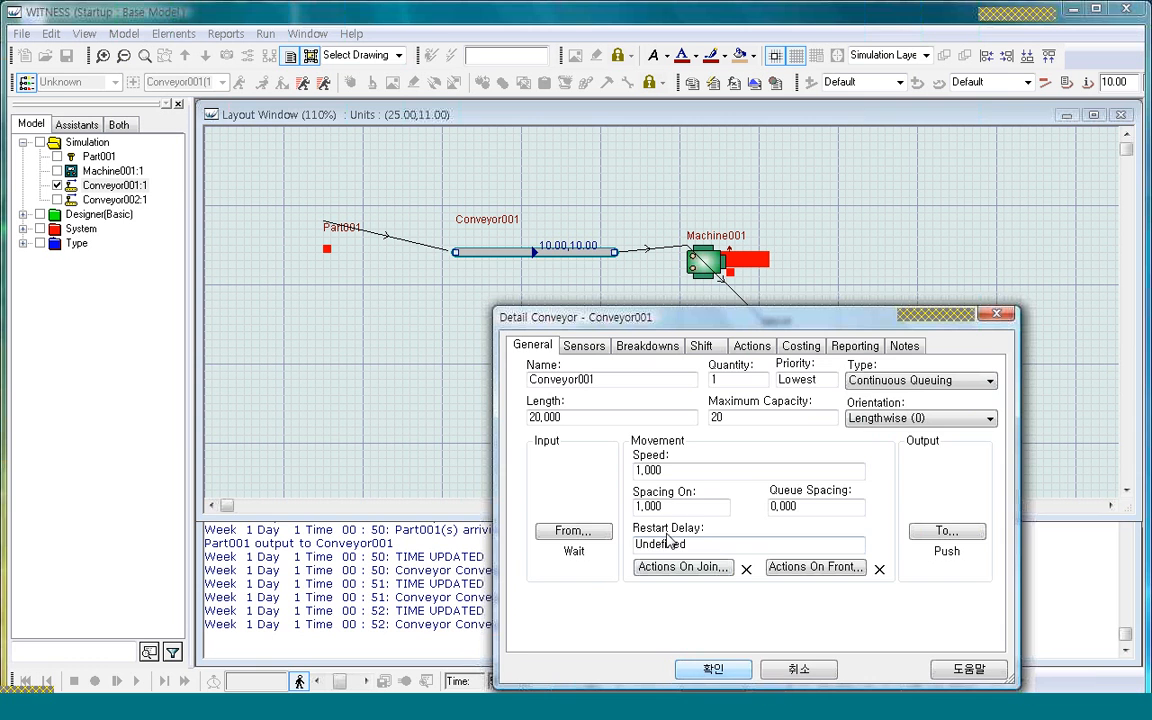
click(716, 667)
click(650, 450)
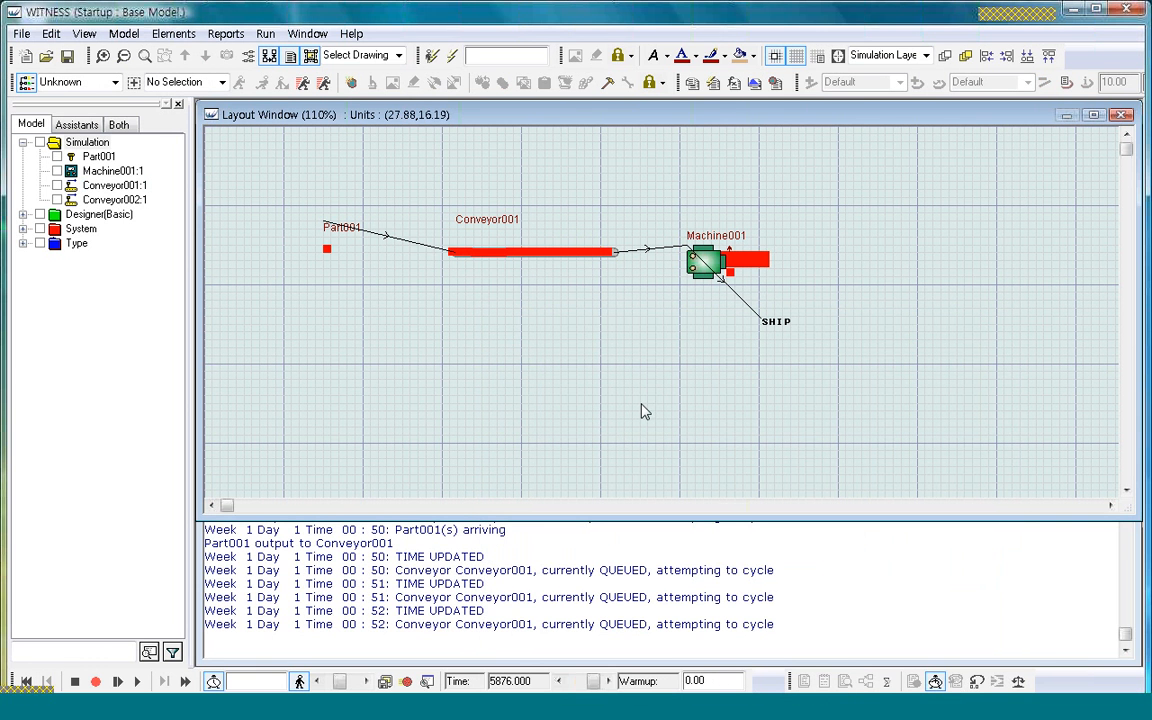
Reset the simulation to time 0 and open the settings for drawing a new Path display item for Conveyor001.
click(29, 682)
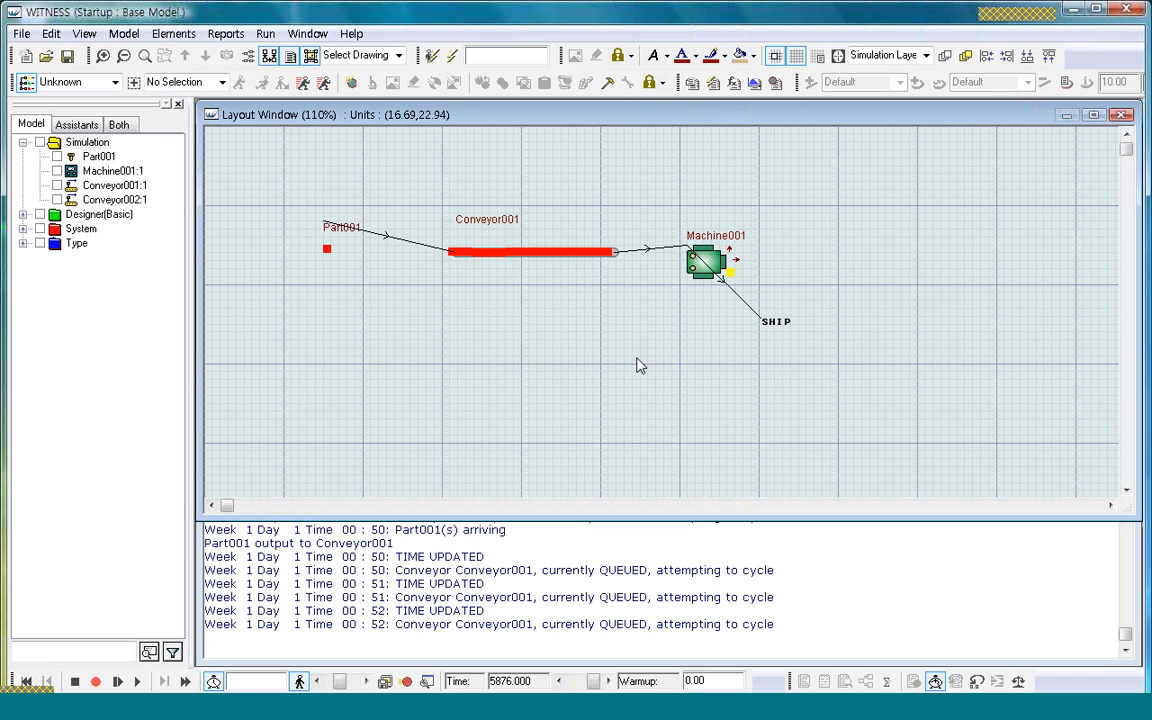
right_click(566, 255)
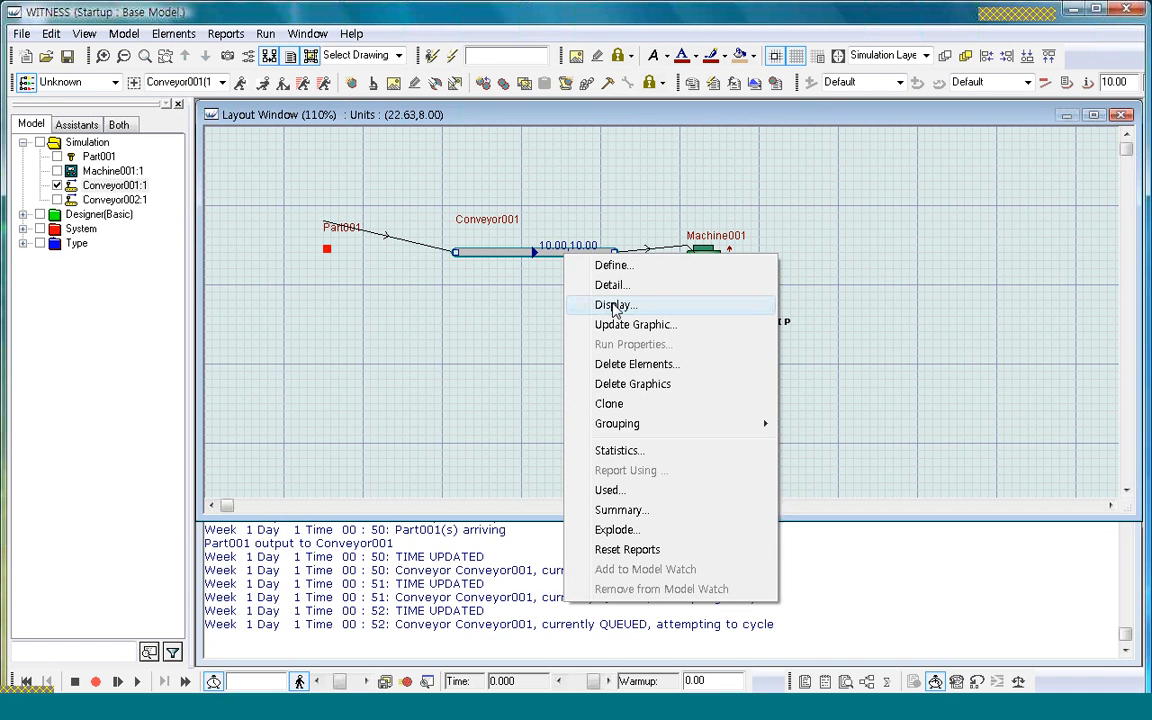
click(614, 305)
click(300, 496)
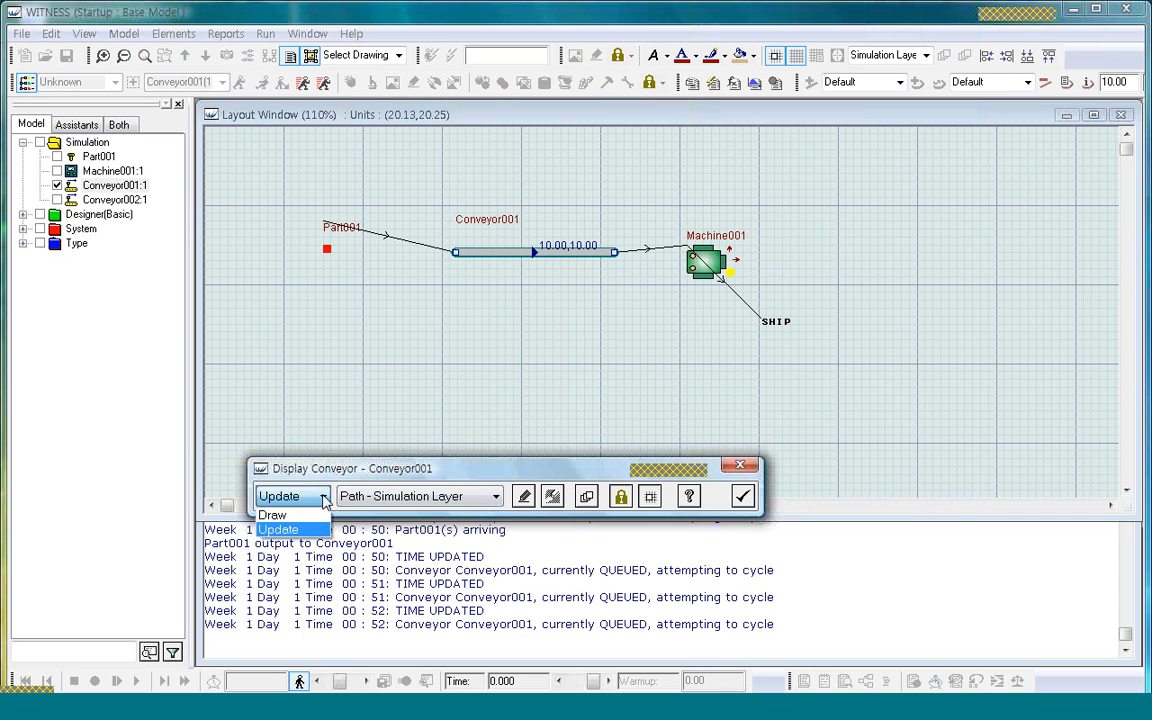
click(305, 514)
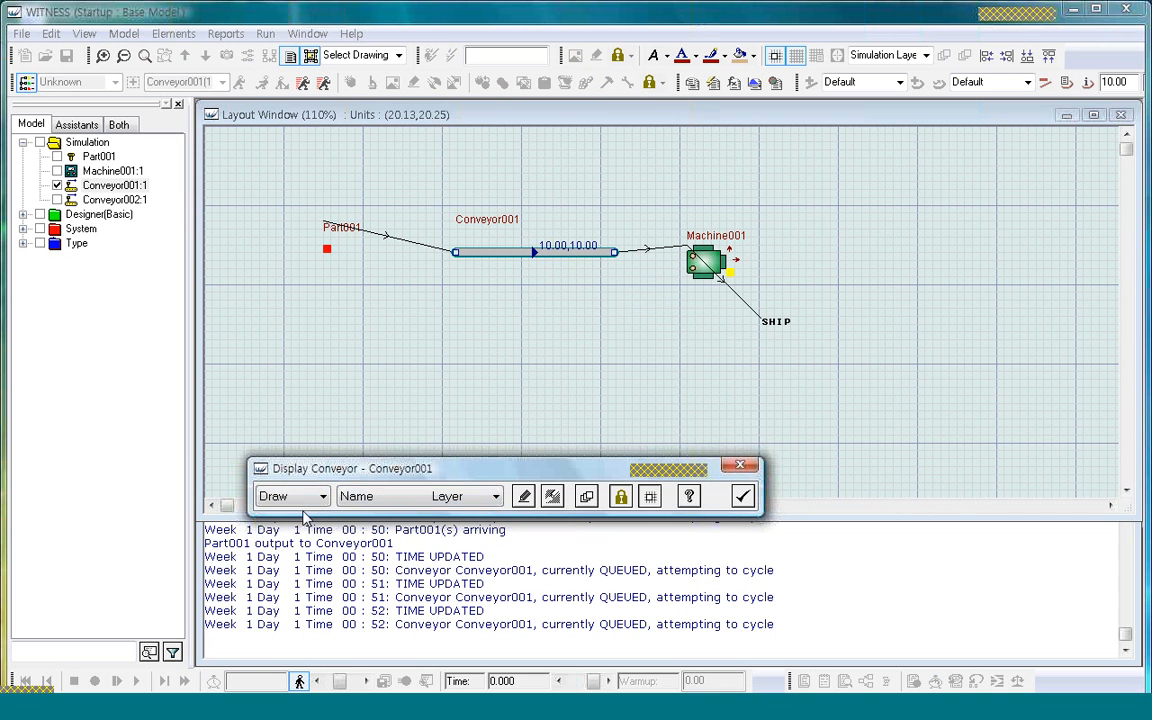
click(493, 497)
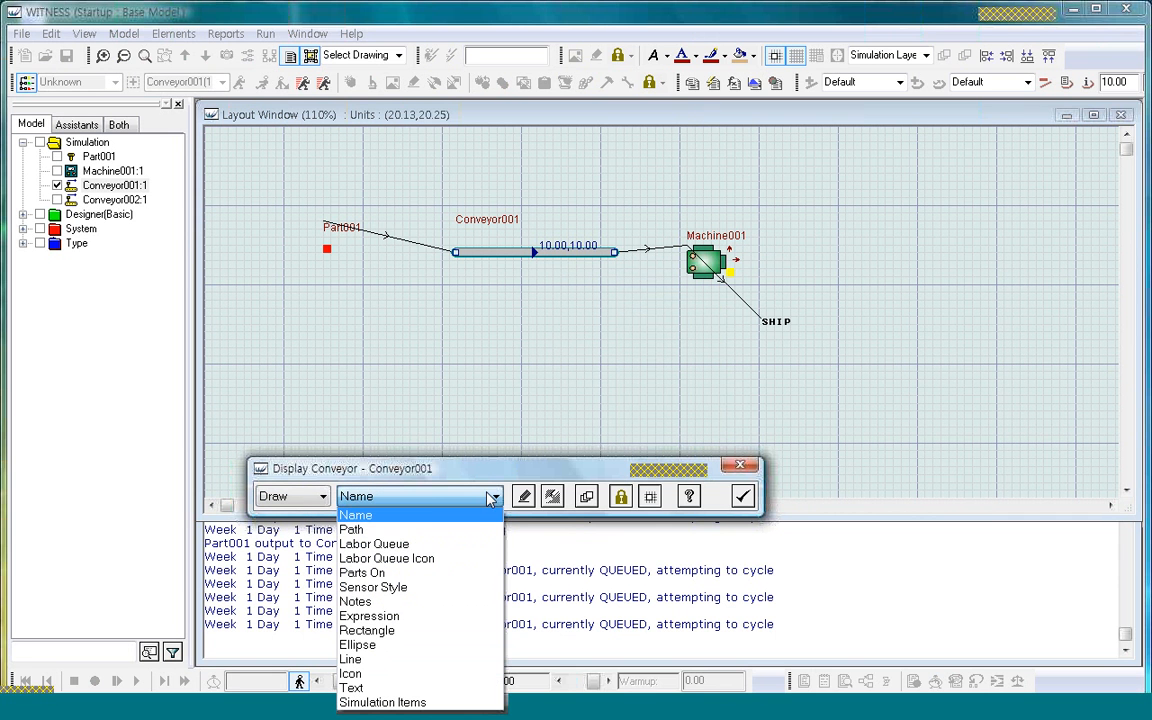
click(414, 531)
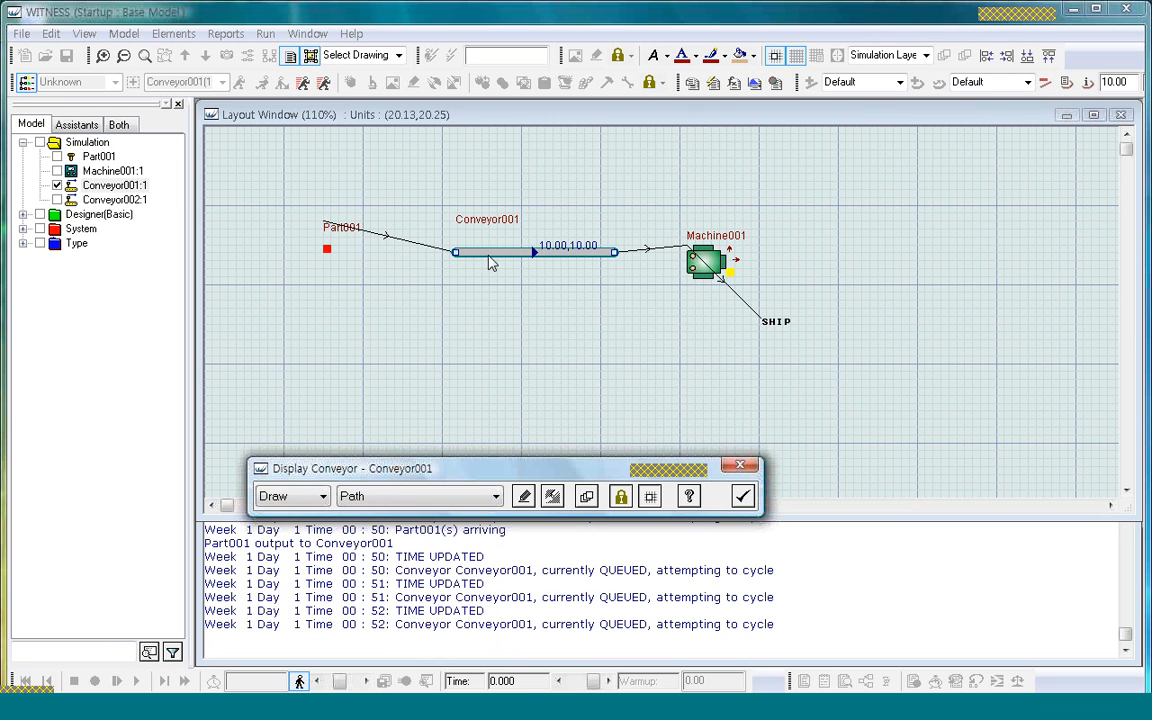
click(525, 498)
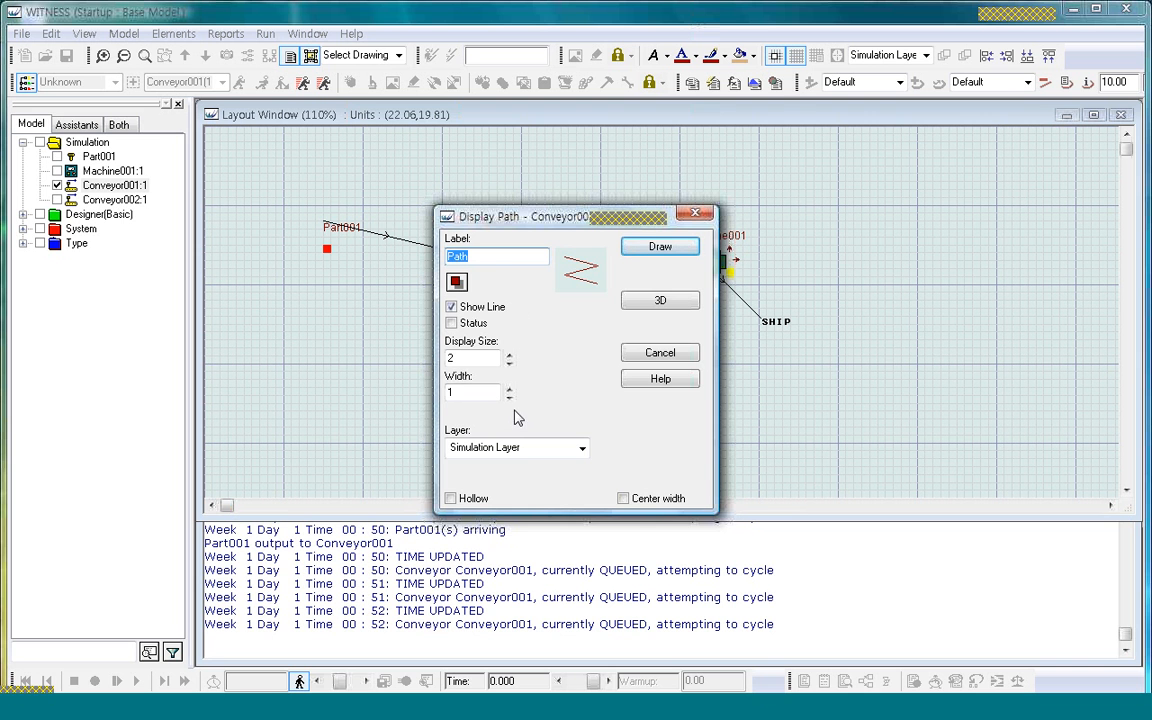
Set the new path's color to dark teal and move its settings dialog clear of the layout elements.
click(457, 282)
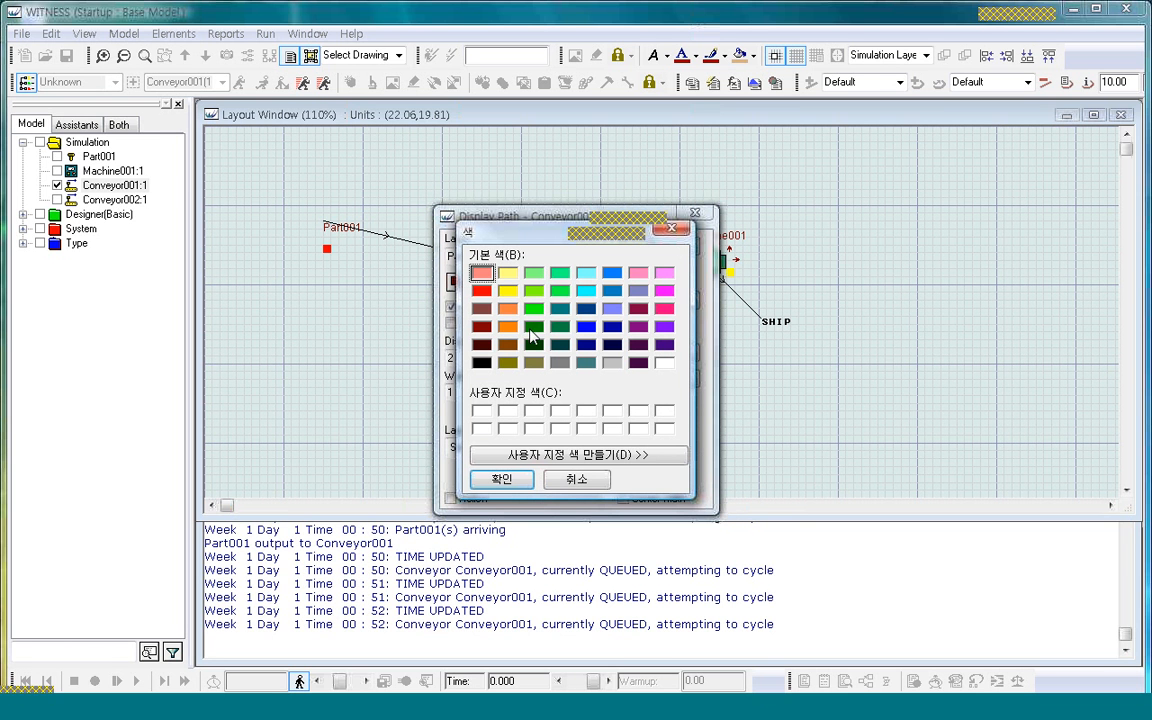
click(586, 363)
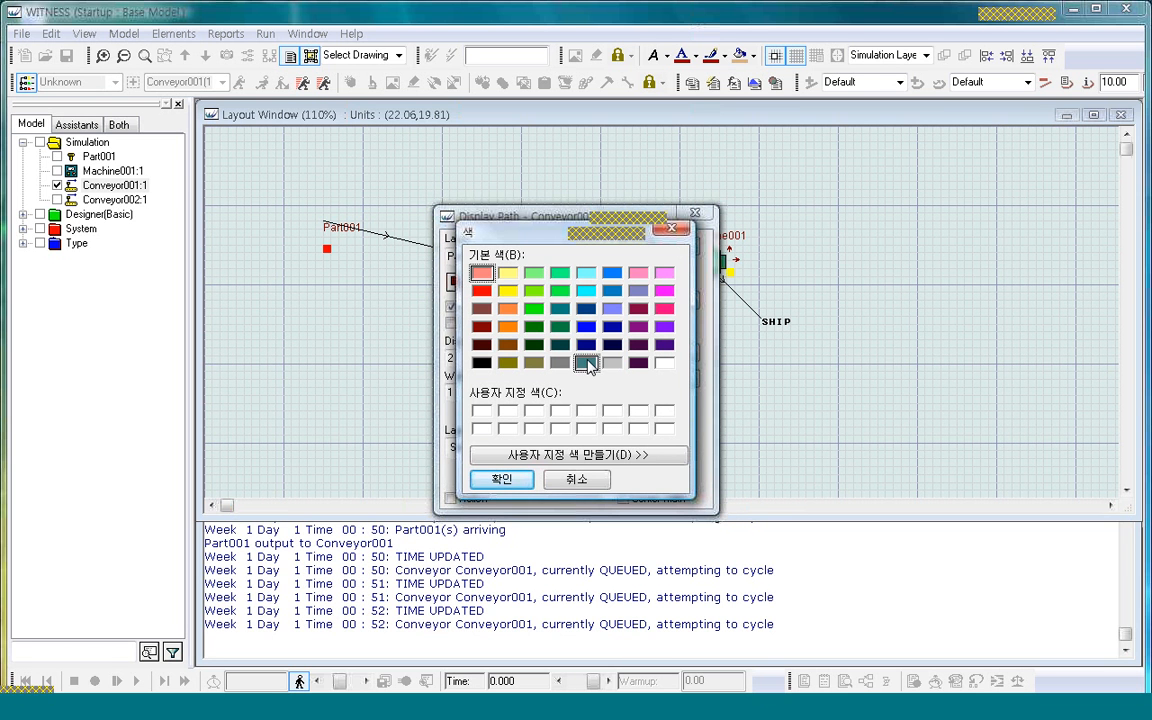
click(503, 479)
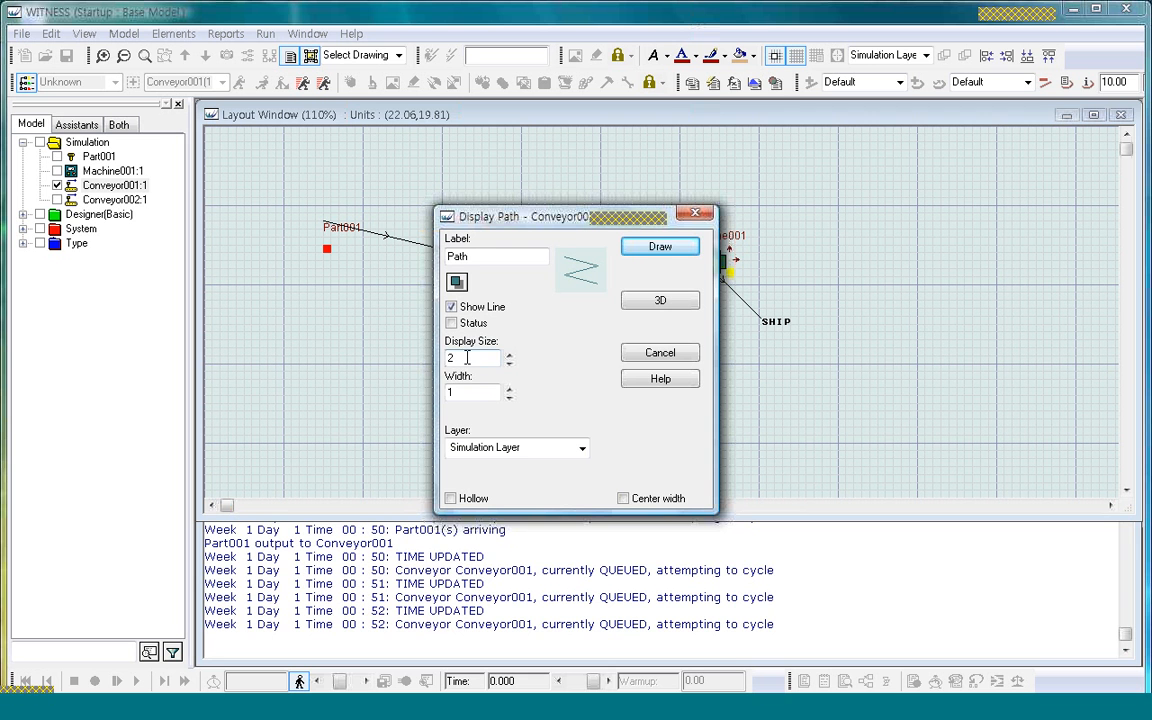
drag(572, 222, 585, 359)
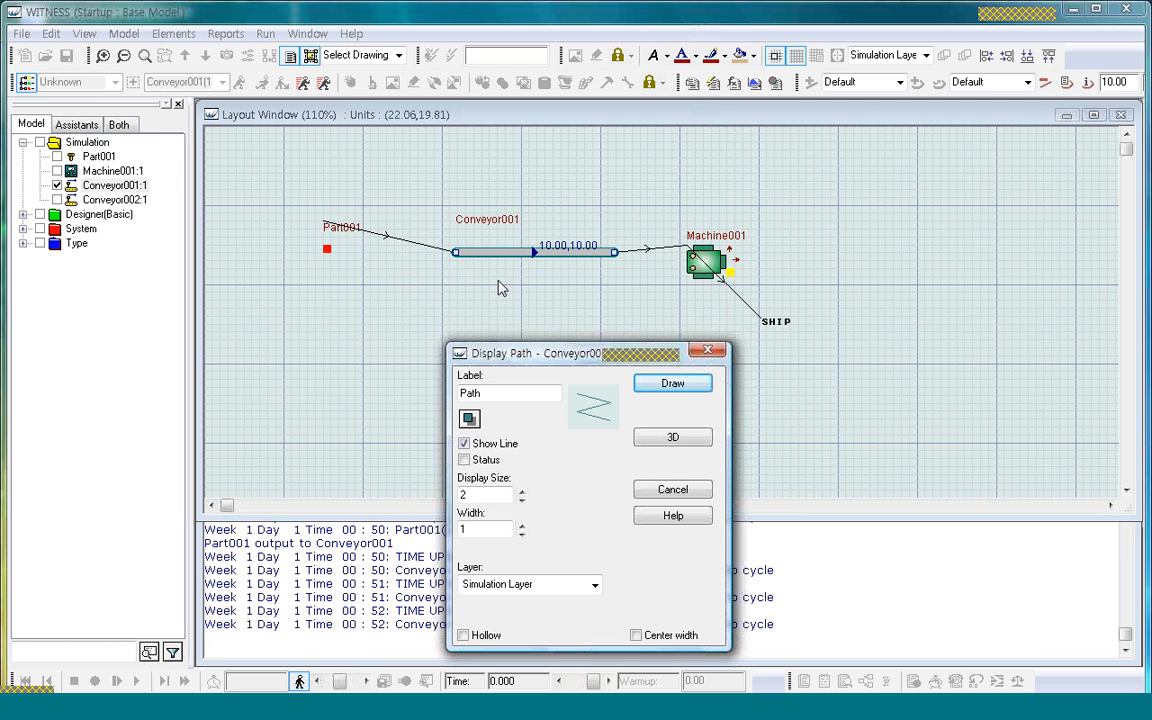
Set the path's display size to 1 and its width to 4.
double_click(470, 491)
click(522, 502)
double_click(479, 531)
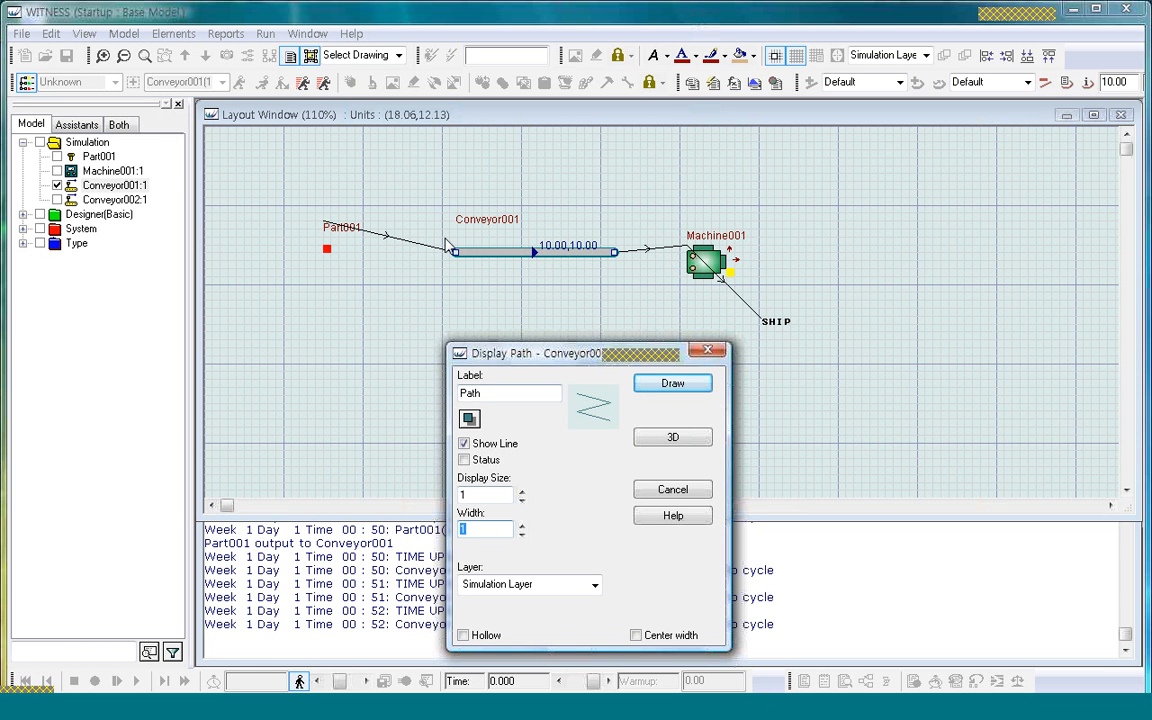
click(522, 525)
click(522, 525)
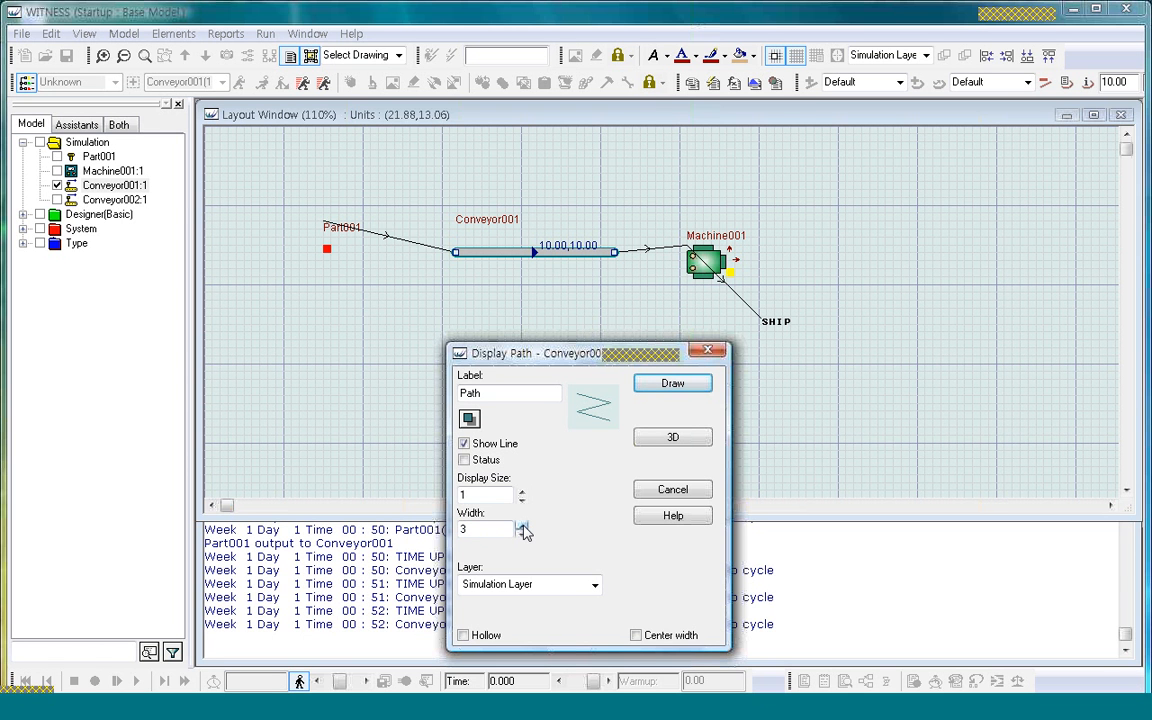
click(522, 526)
Make the path hollow with inner width 2 and Center width enabled, and draw it about 3.13 long below Conveyor001.
click(464, 636)
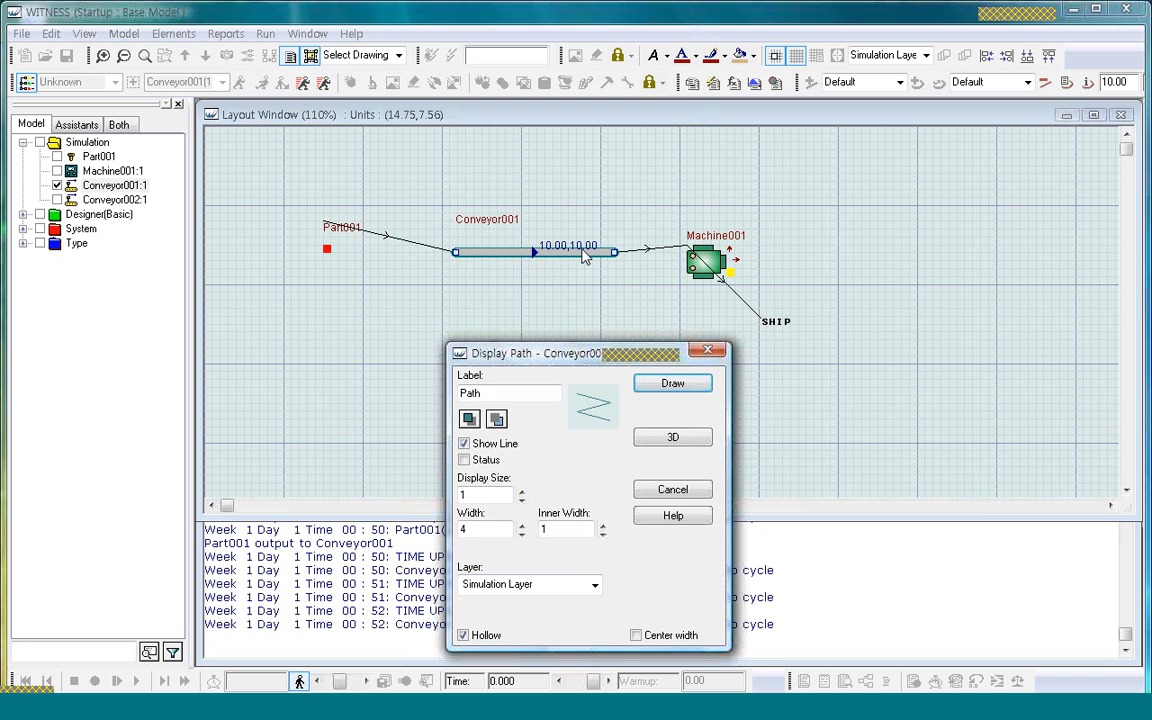
click(603, 526)
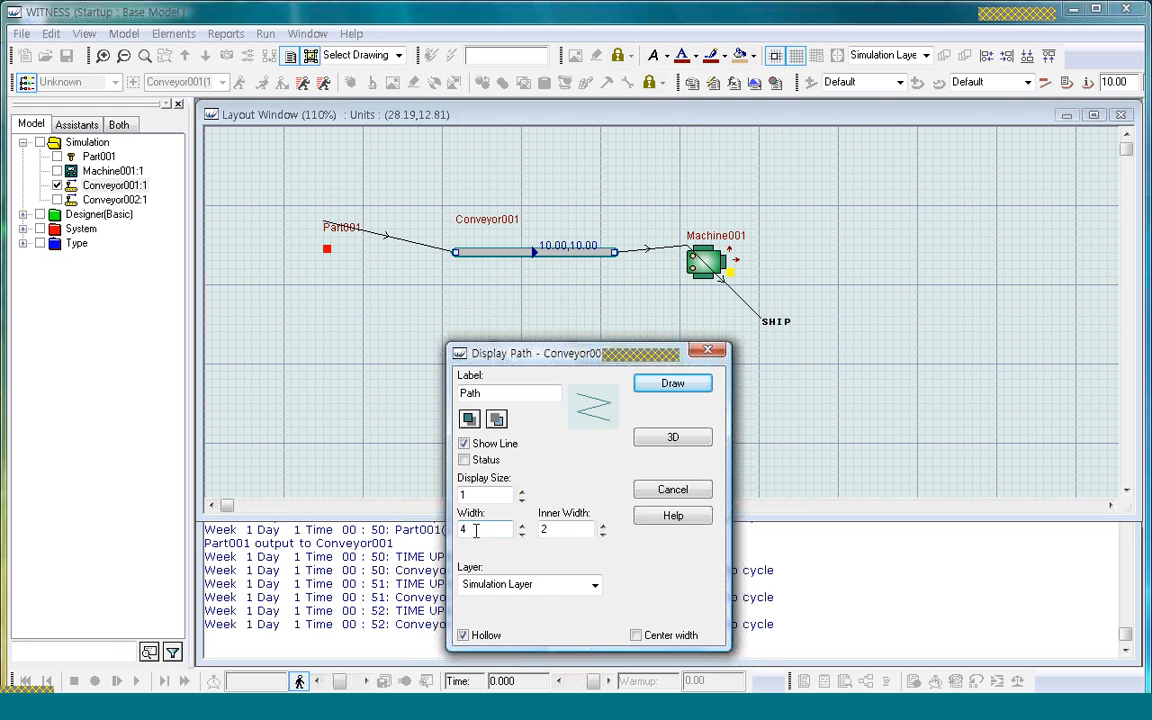
click(636, 636)
click(673, 383)
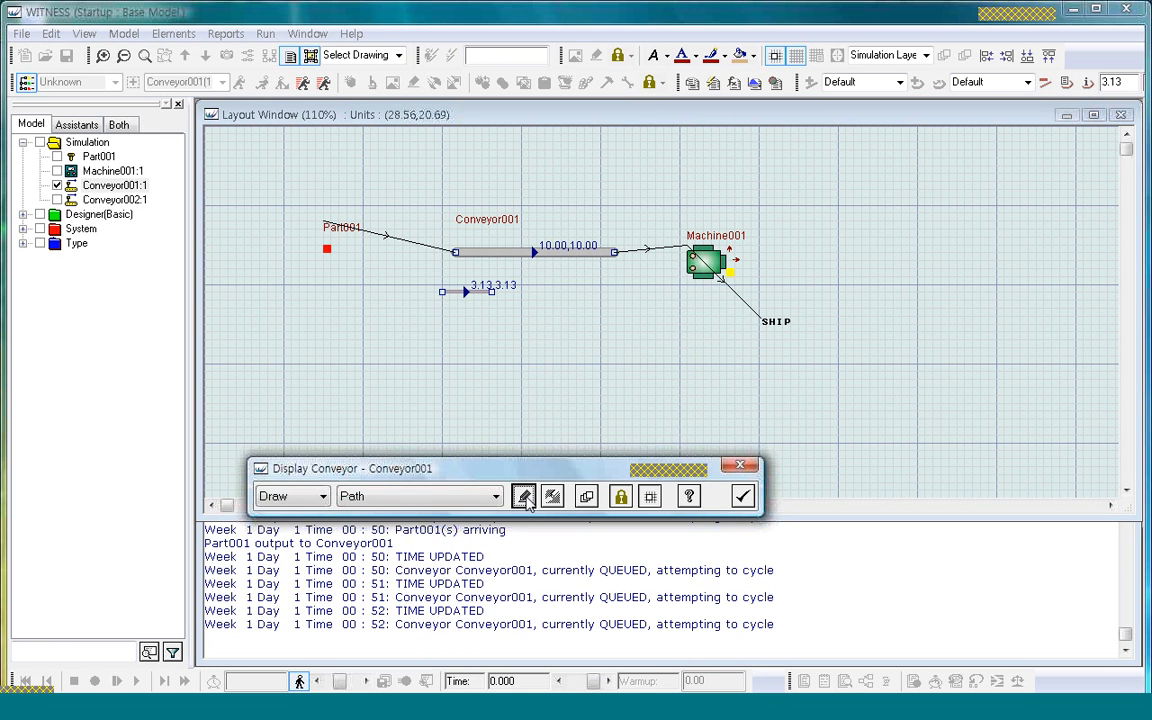
Draw a second path about 3.13 long with Status enabled just below the first one, and close the display editor.
click(524, 497)
click(451, 324)
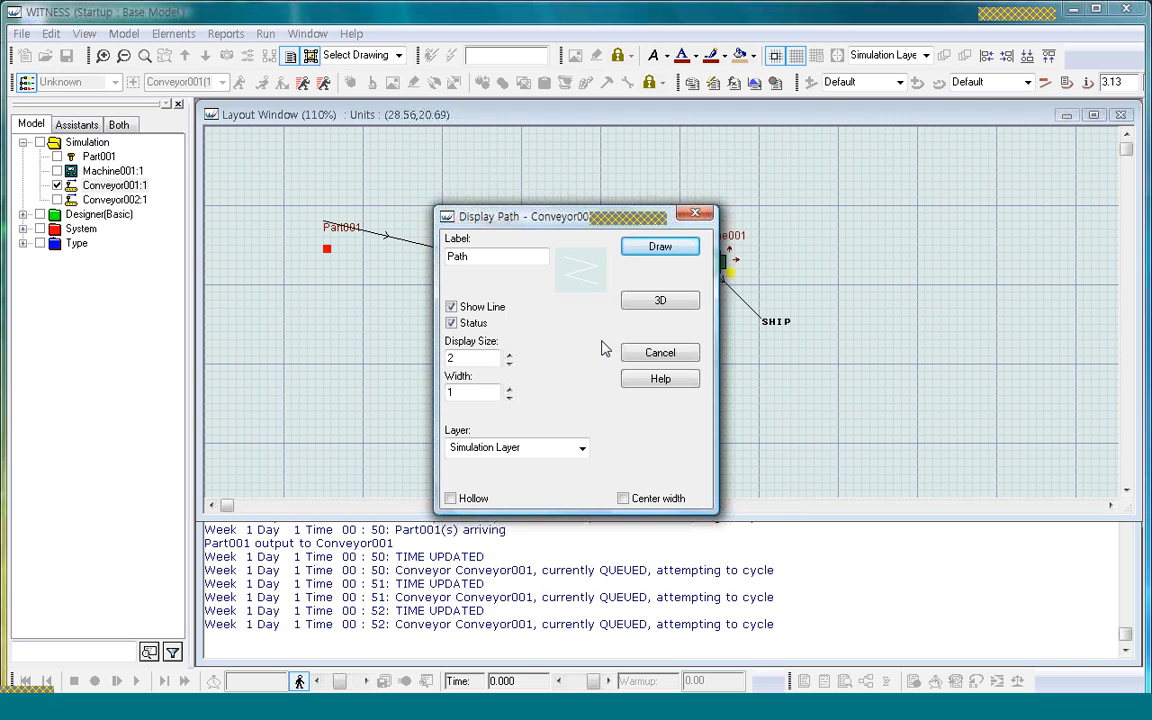
click(670, 248)
click(455, 316)
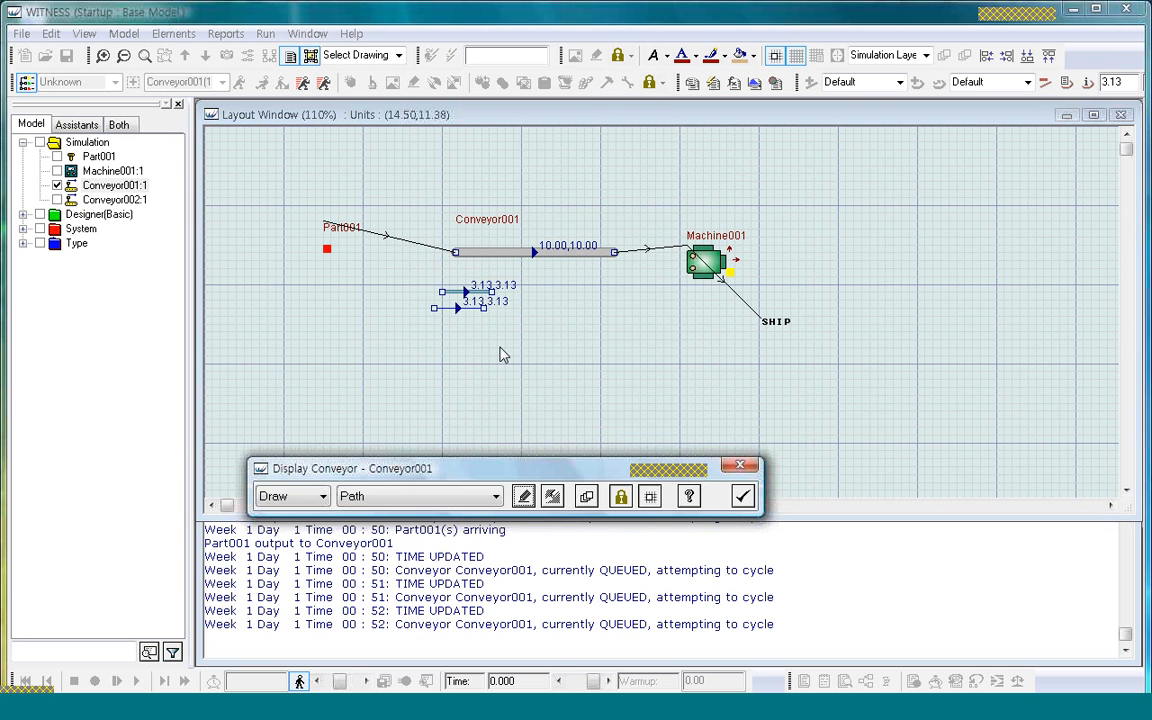
click(742, 496)
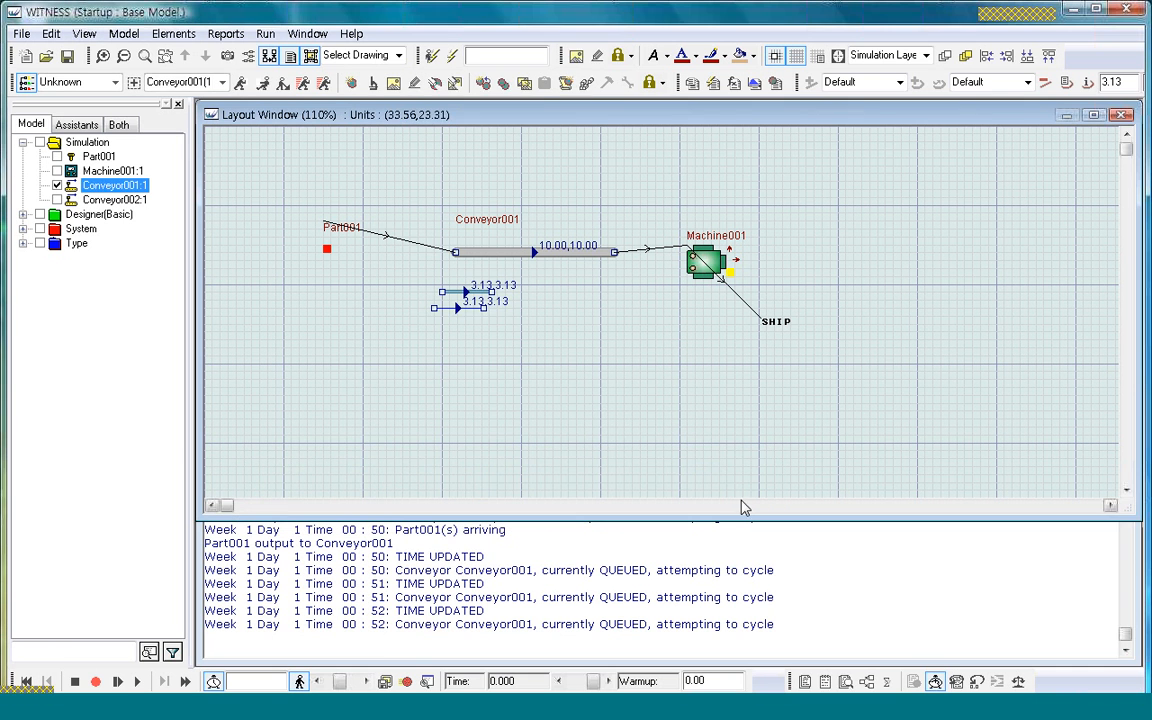
Unlock the display graphics and stretch the hollow teal path below Conveyor001 to a length of 20.00.
click(472, 296)
click(516, 322)
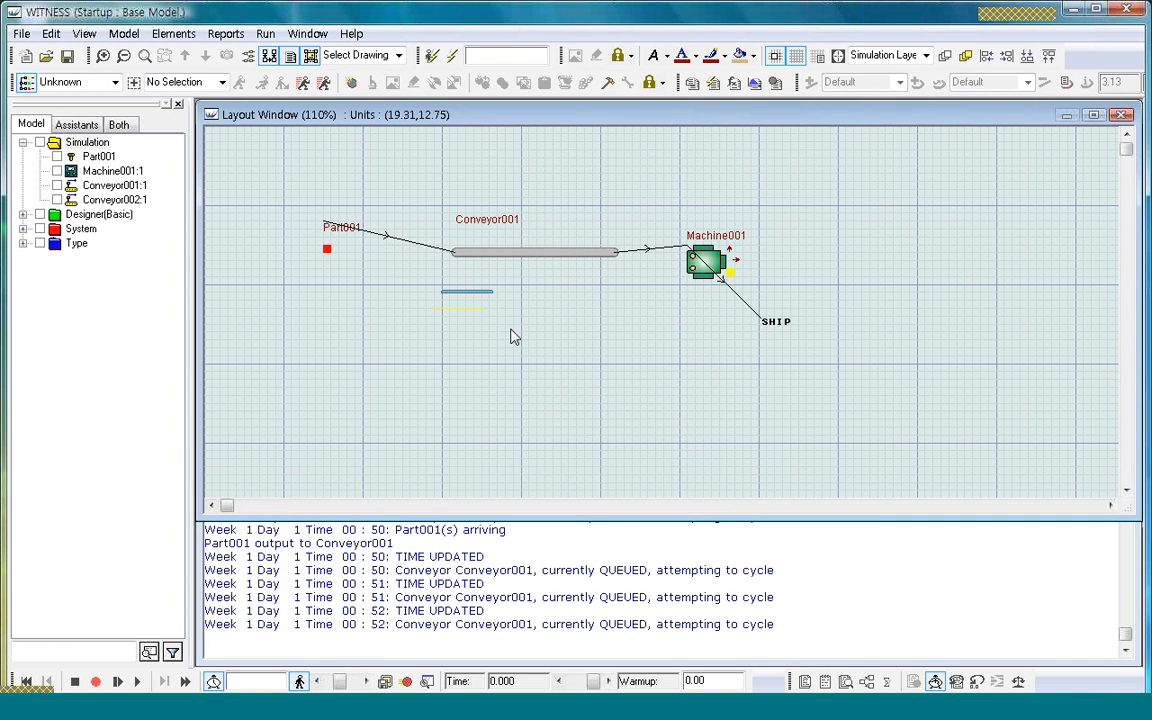
click(665, 83)
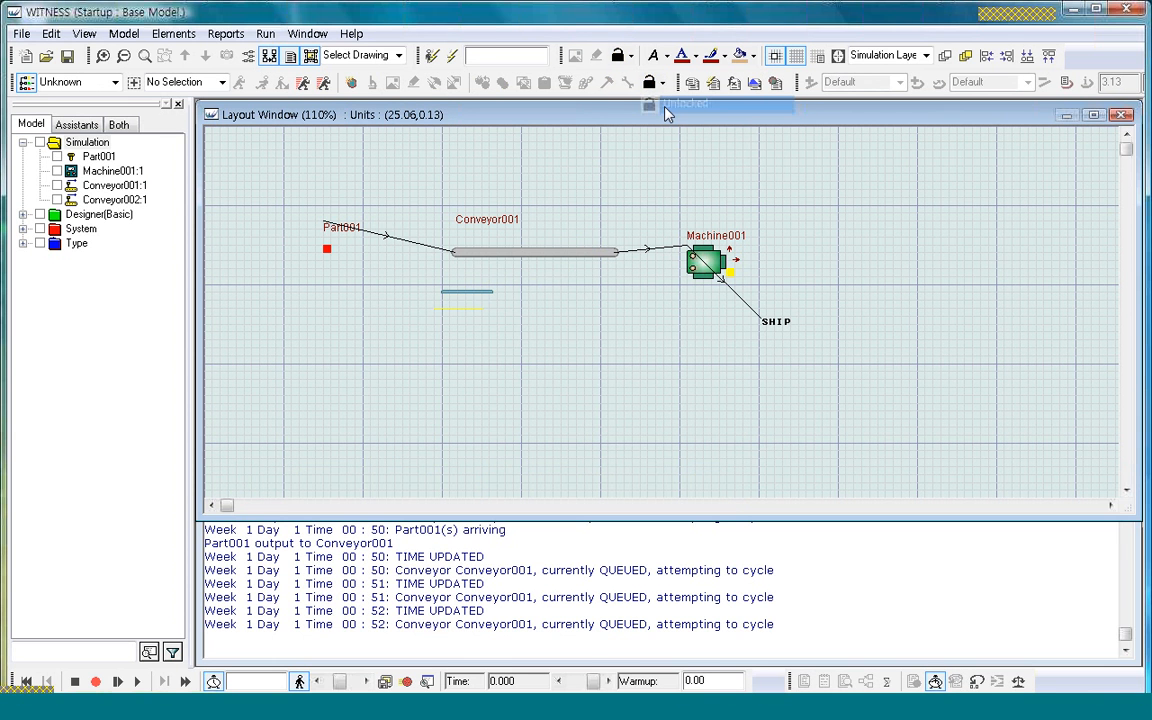
click(445, 291)
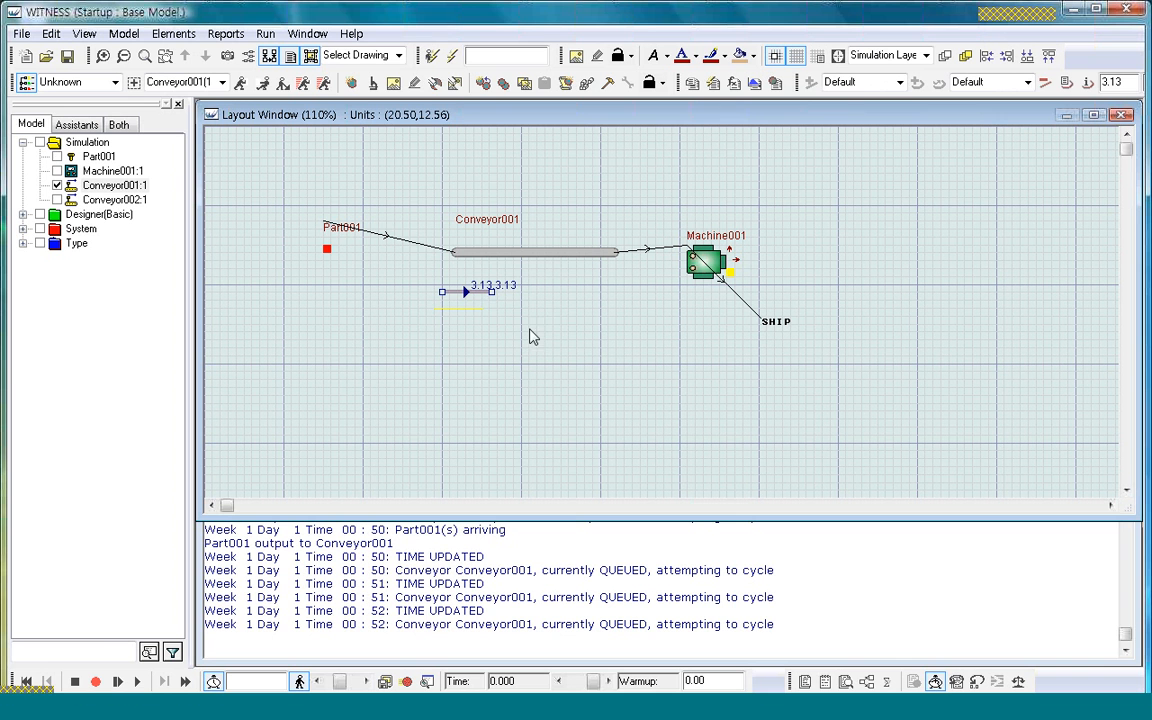
click(511, 318)
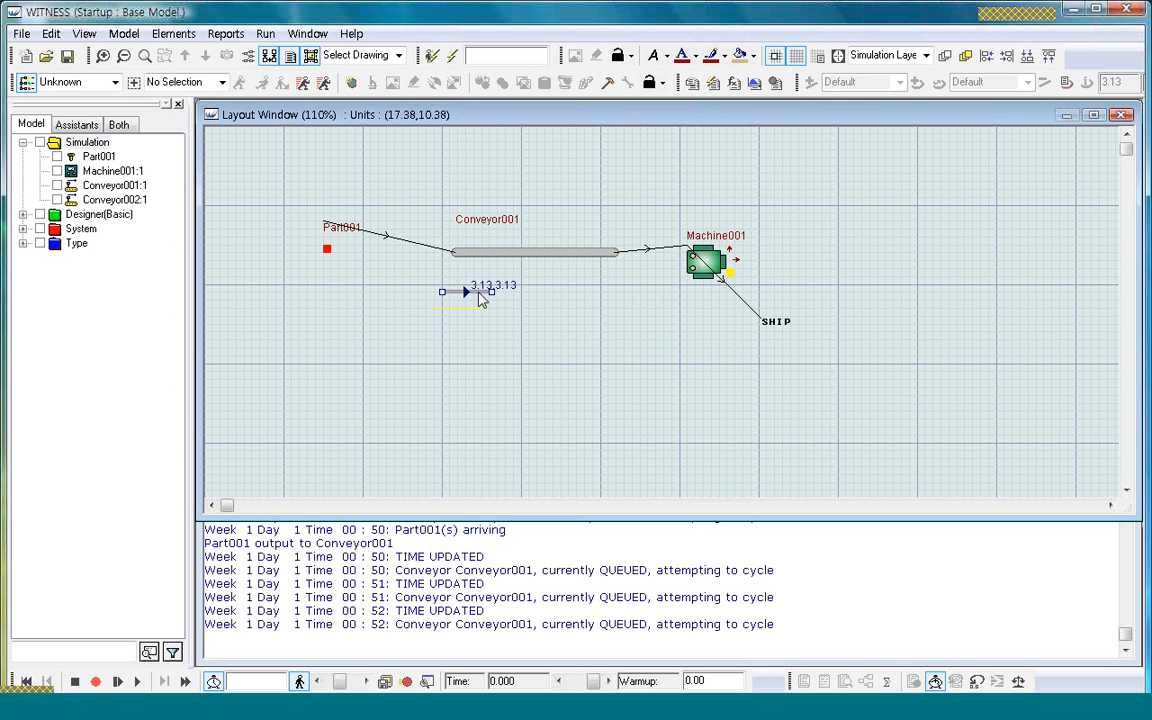
click(481, 293)
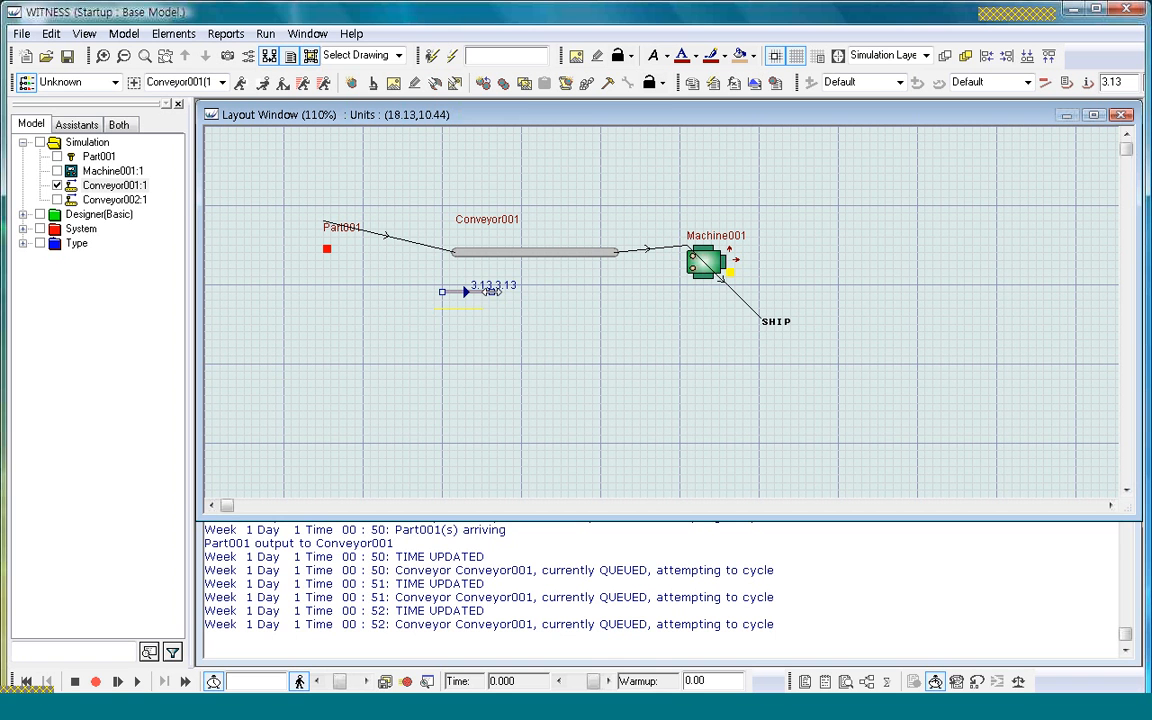
drag(492, 291, 758, 292)
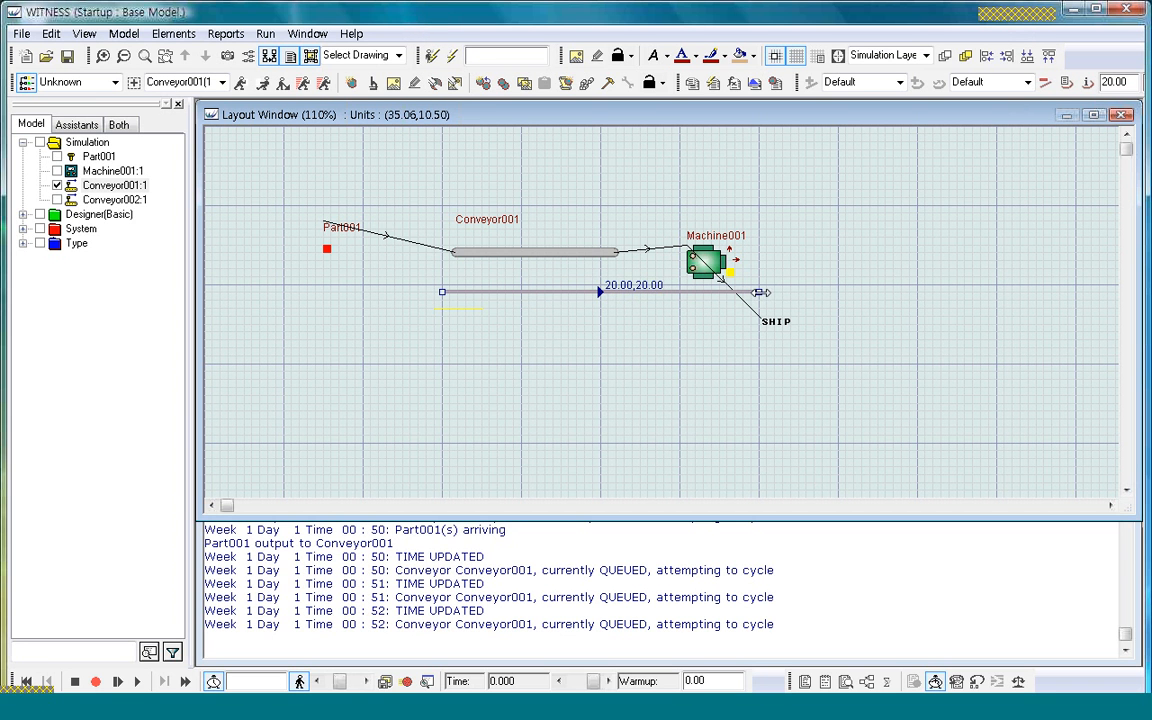
Shift the hollow teal path toward the part side and stretch the thin status path below it to about 16.50.
click(475, 293)
drag(473, 291, 695, 308)
click(463, 308)
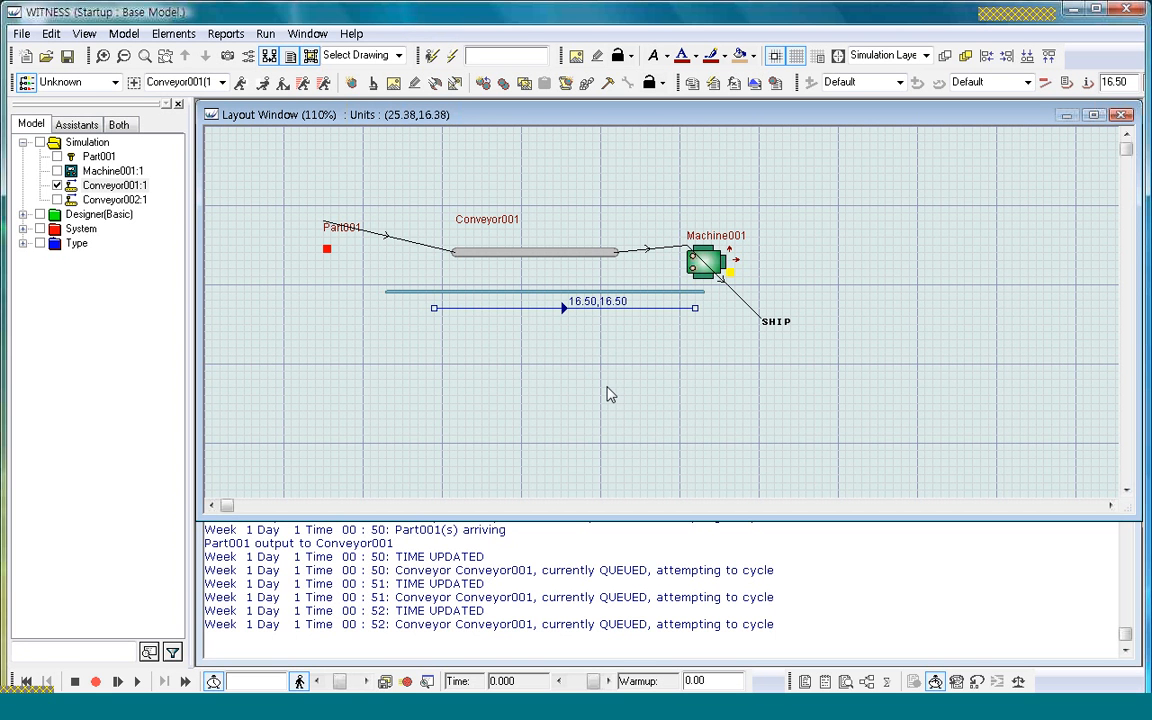
Split the status path at its midpoint and pull the new vertex down into a V with segments about 10.00 and 10.40 long.
click(564, 308)
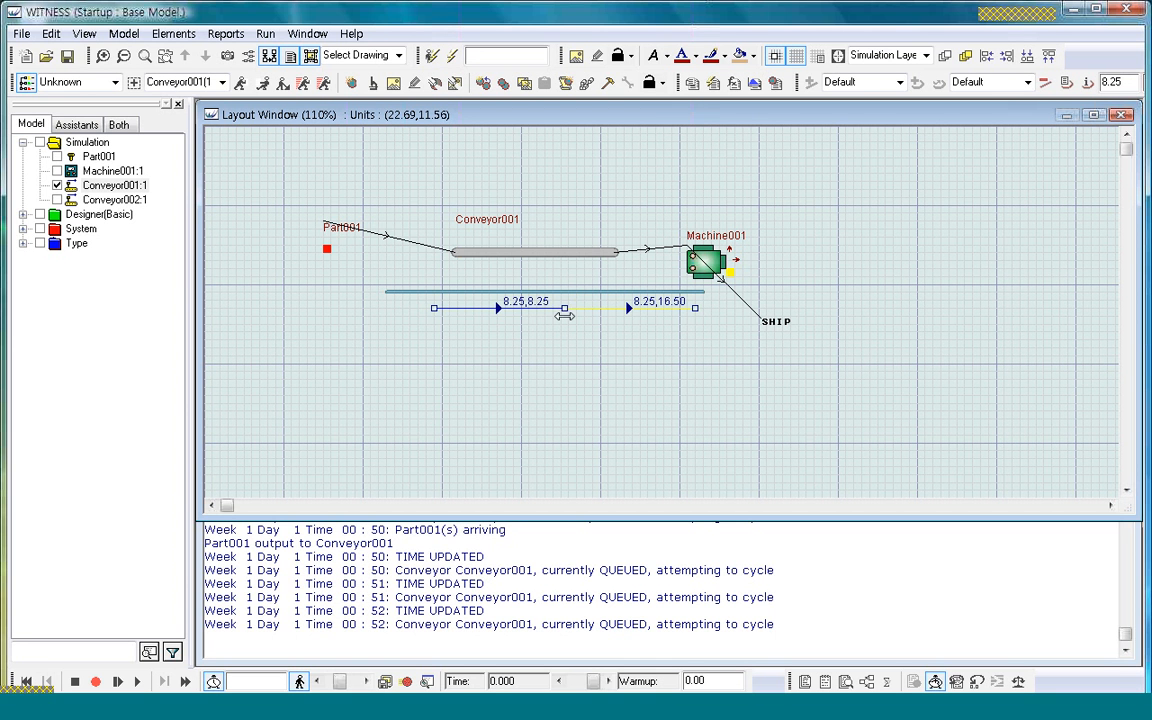
drag(564, 308, 563, 401)
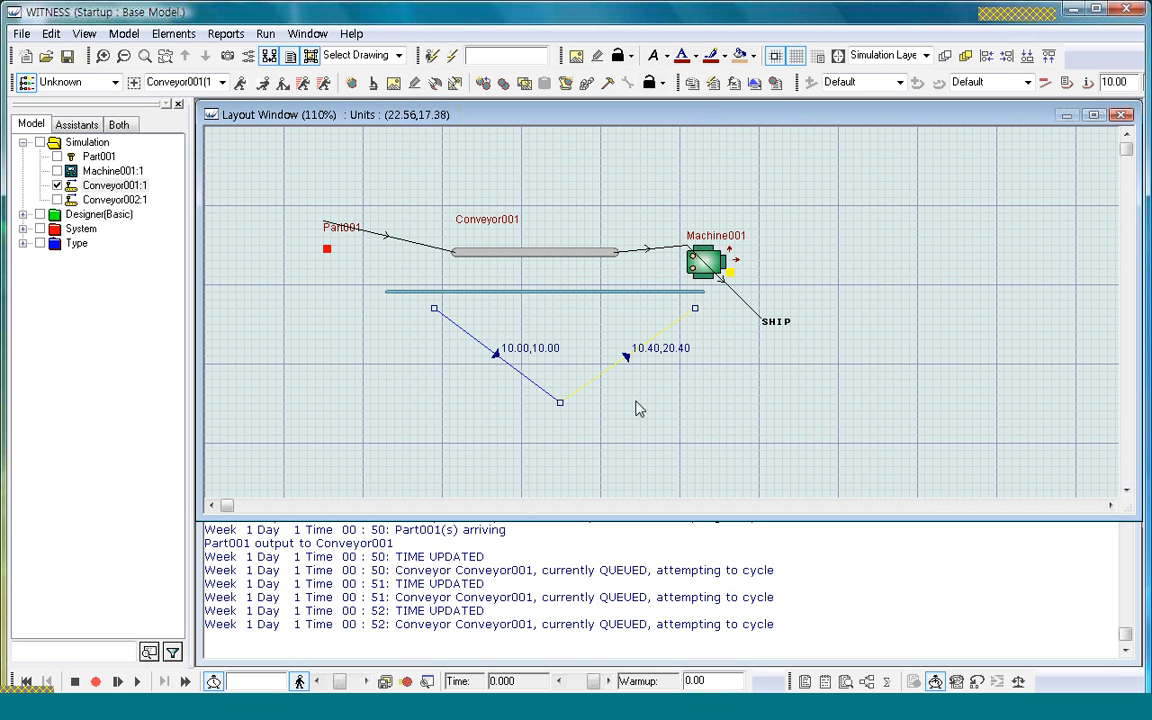
click(638, 406)
click(567, 405)
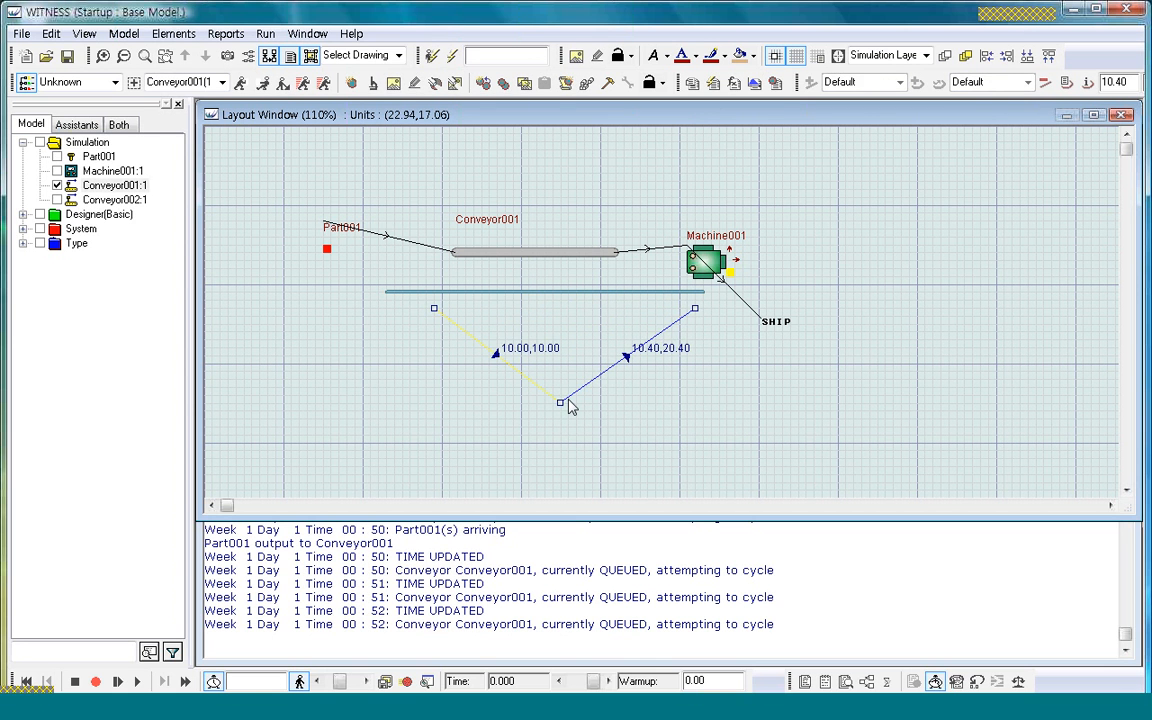
right_click(568, 405)
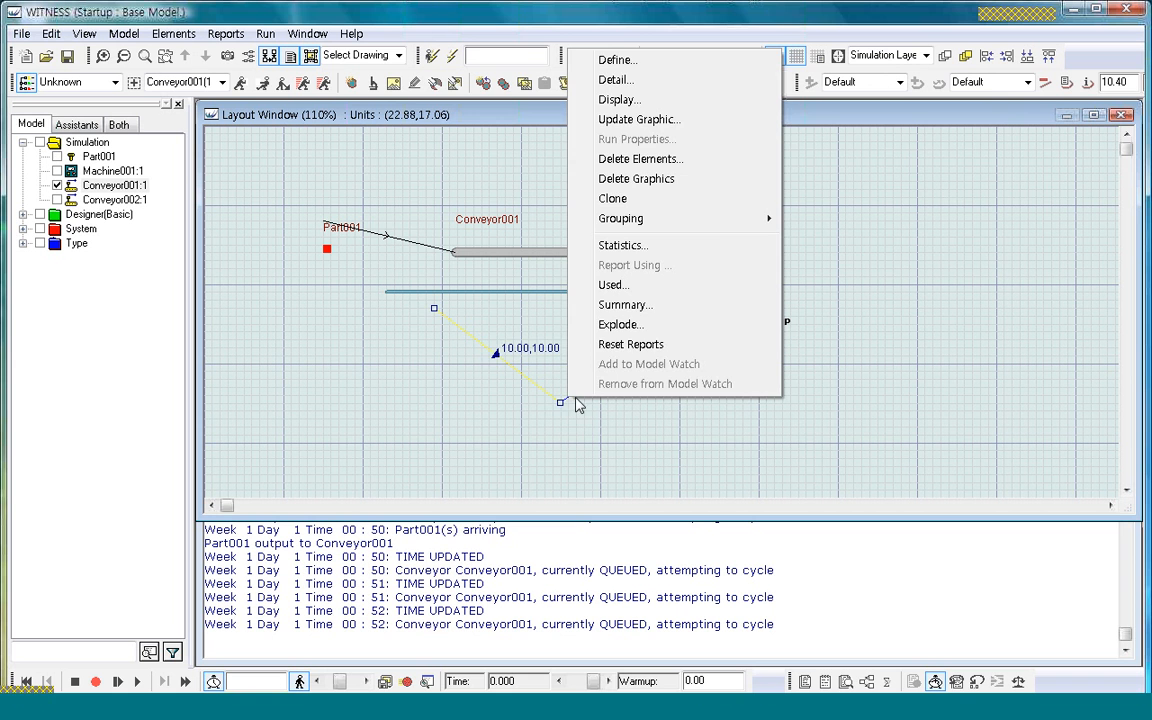
click(577, 404)
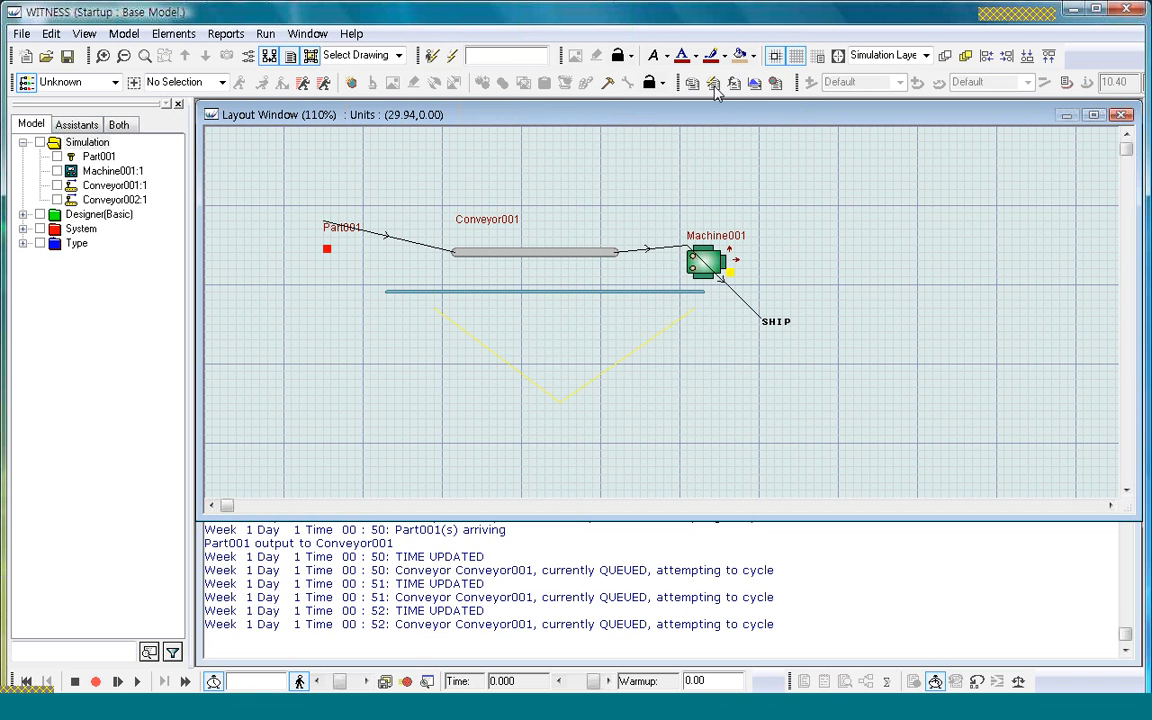
Hide the layout grid, set the Layout Window's background color to black, and select the V-shaped path's second segment.
click(797, 58)
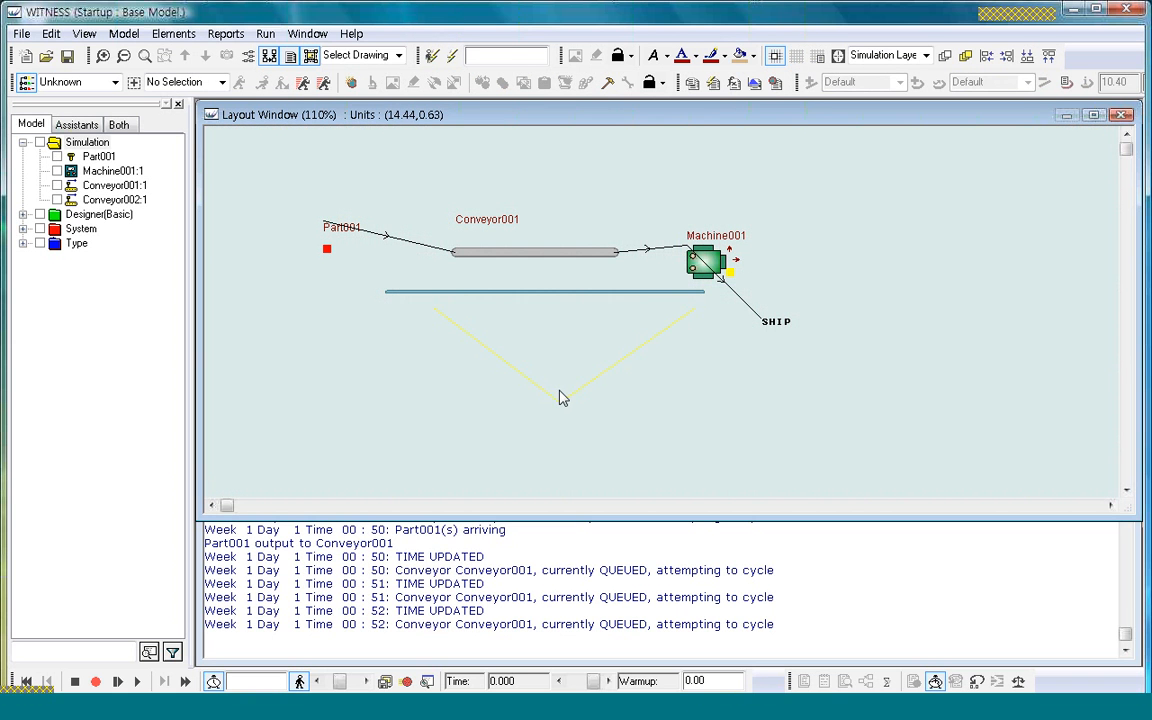
click(307, 34)
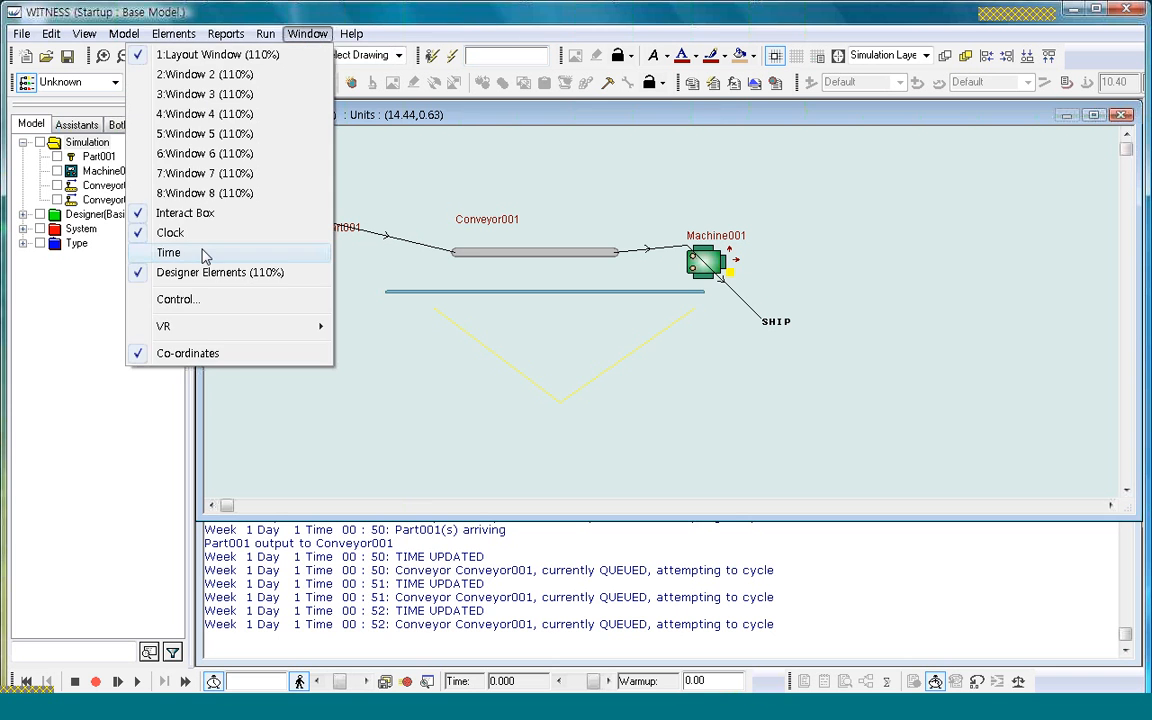
click(175, 300)
click(515, 303)
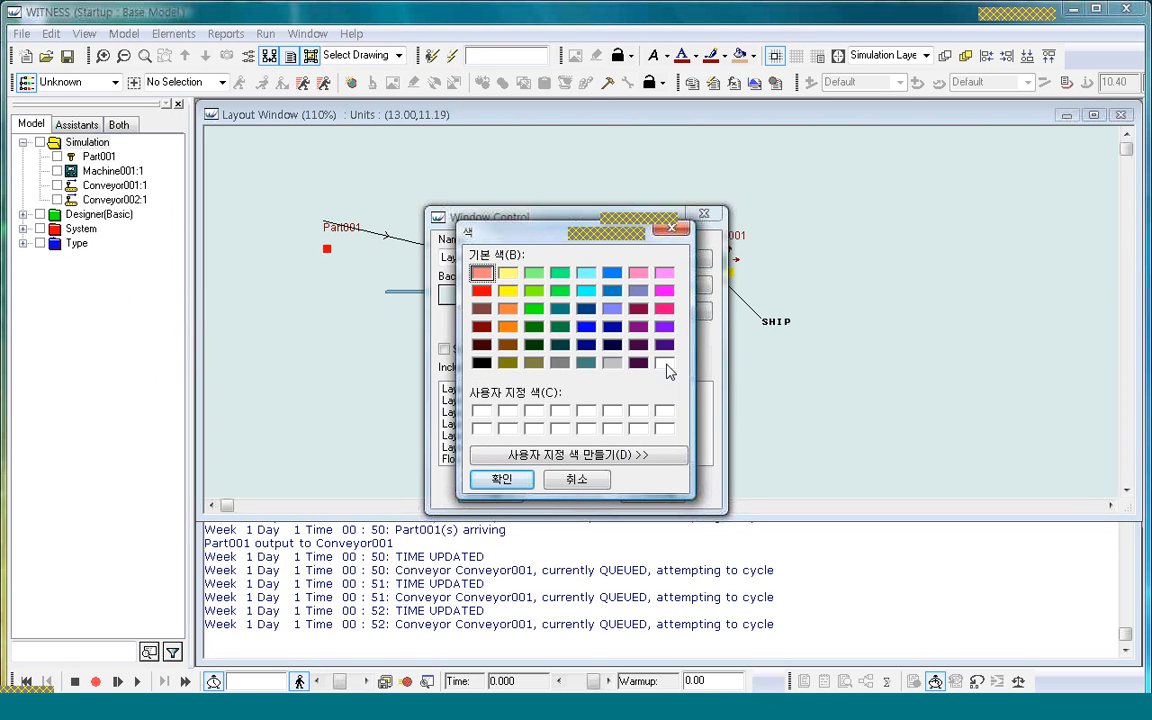
click(481, 362)
click(501, 479)
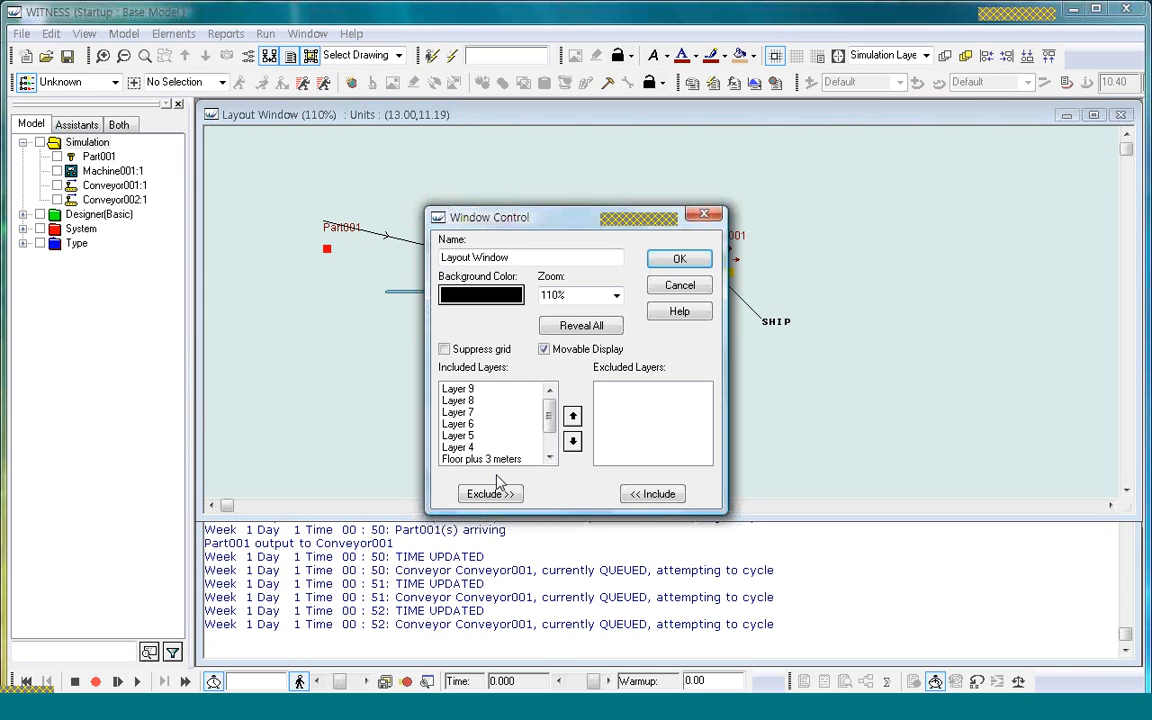
click(679, 260)
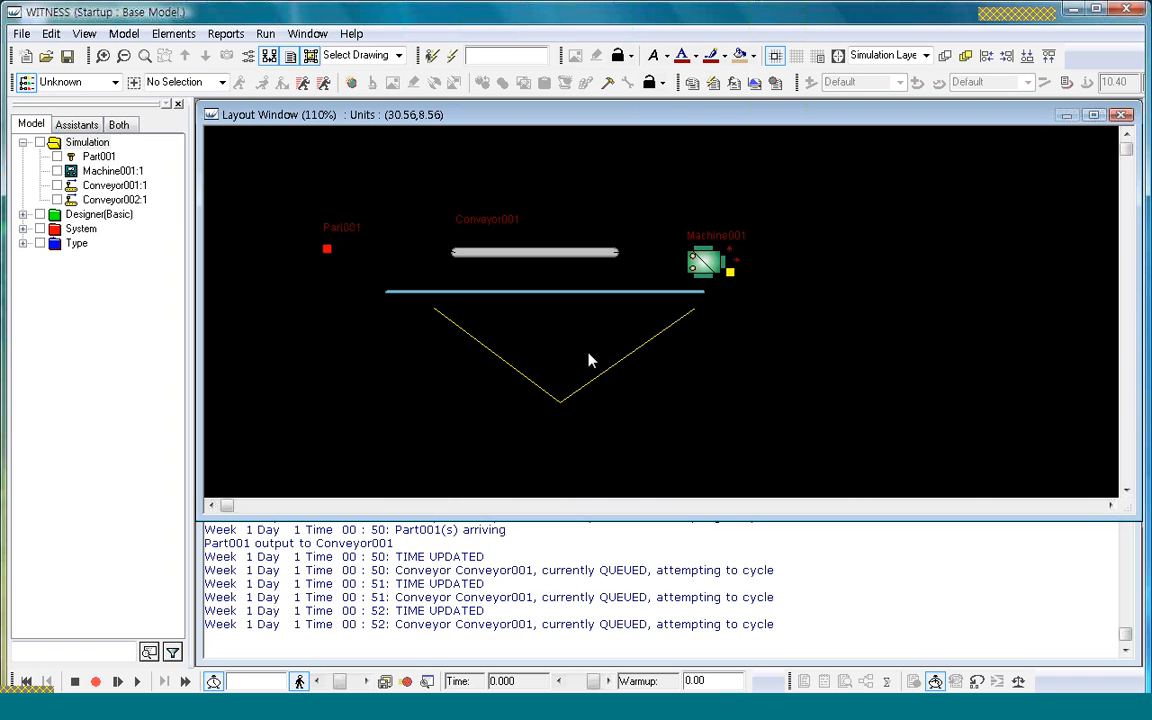
click(609, 381)
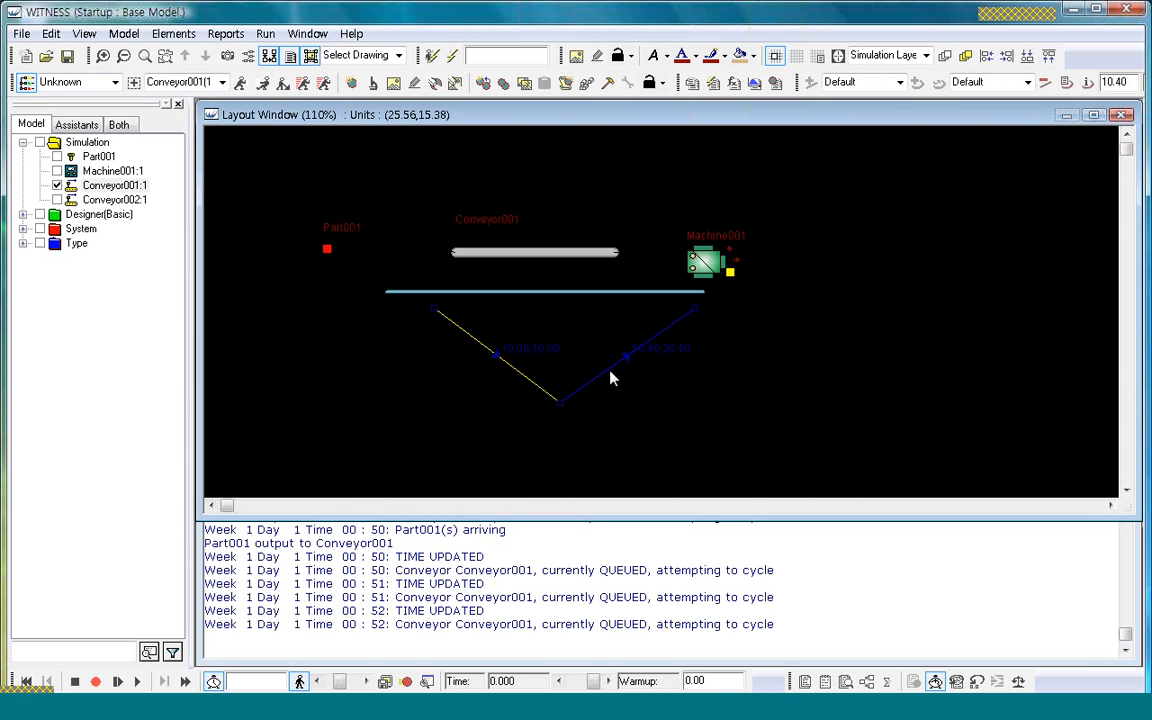